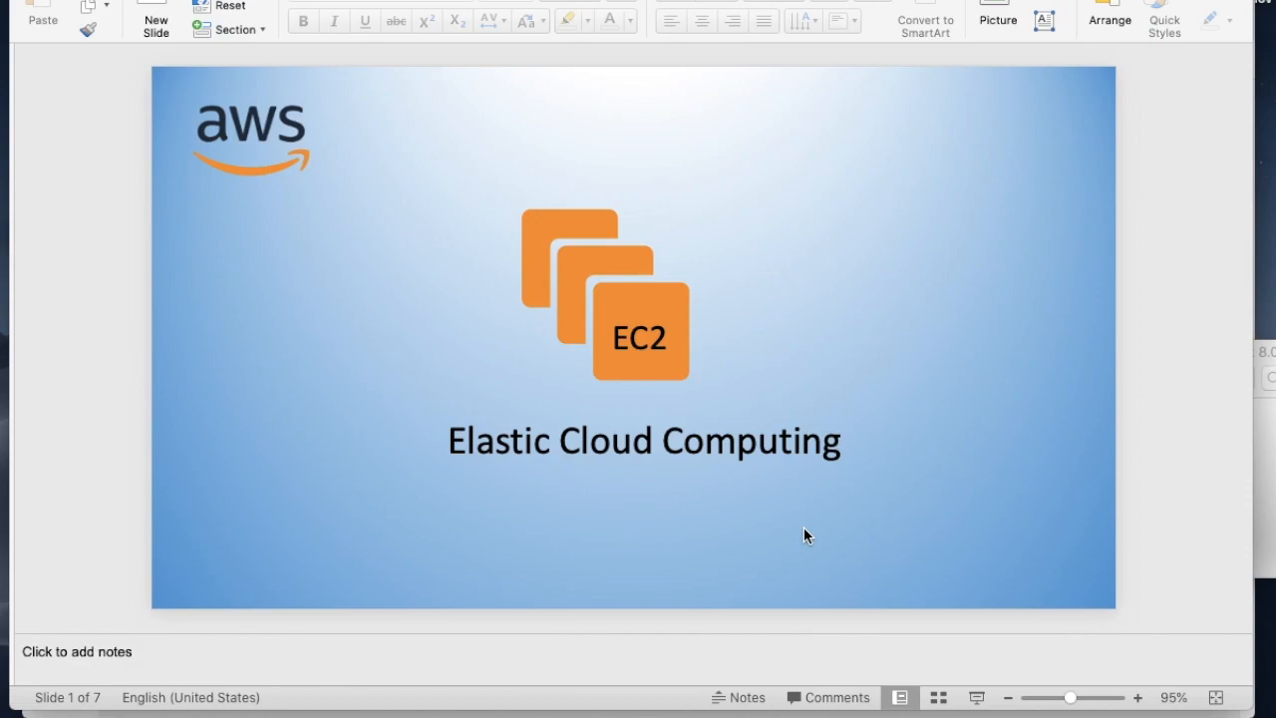
Switch to the AWS Management Console in the browser and open the EC2 service
key("super+Tab")
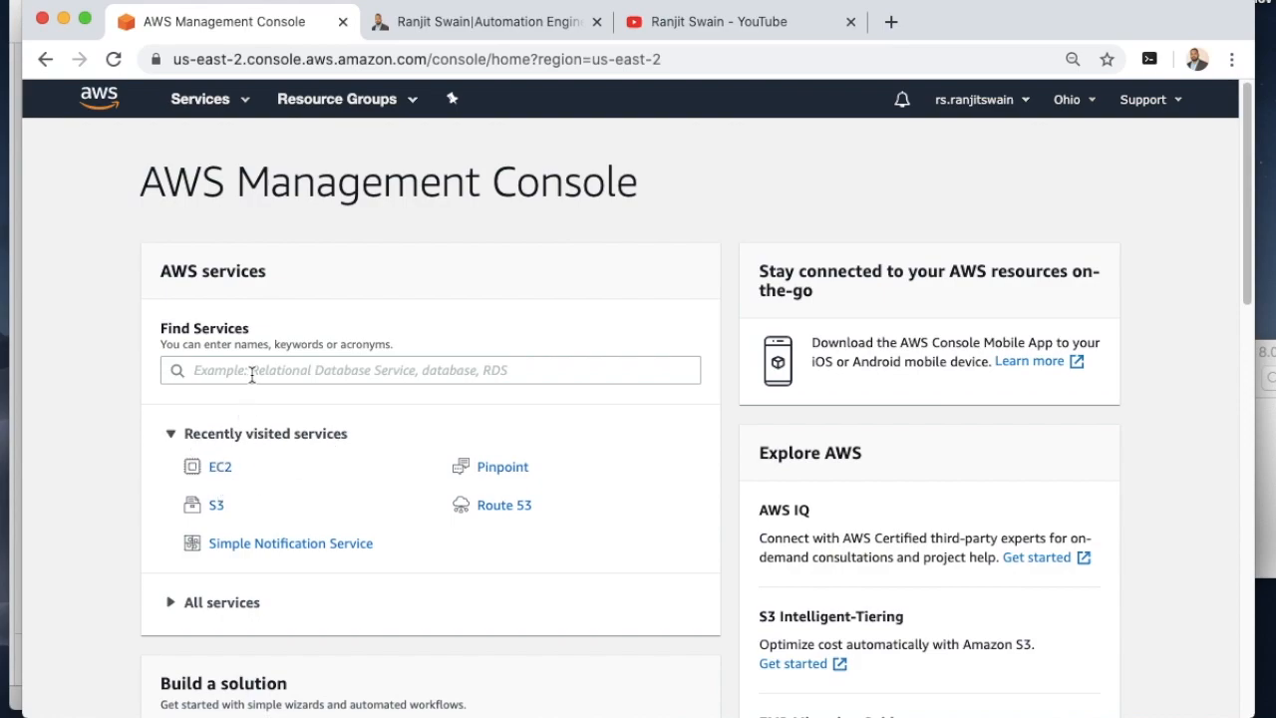
left_click(246, 102)
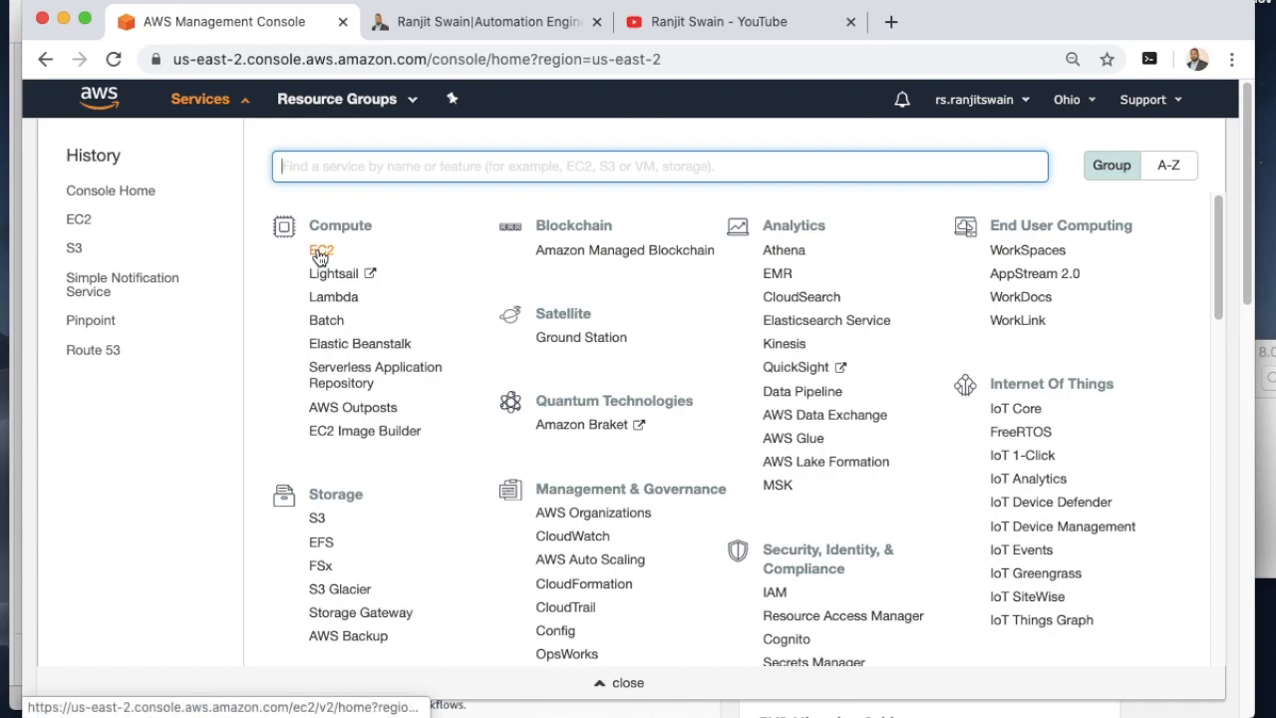
left_click(320, 257)
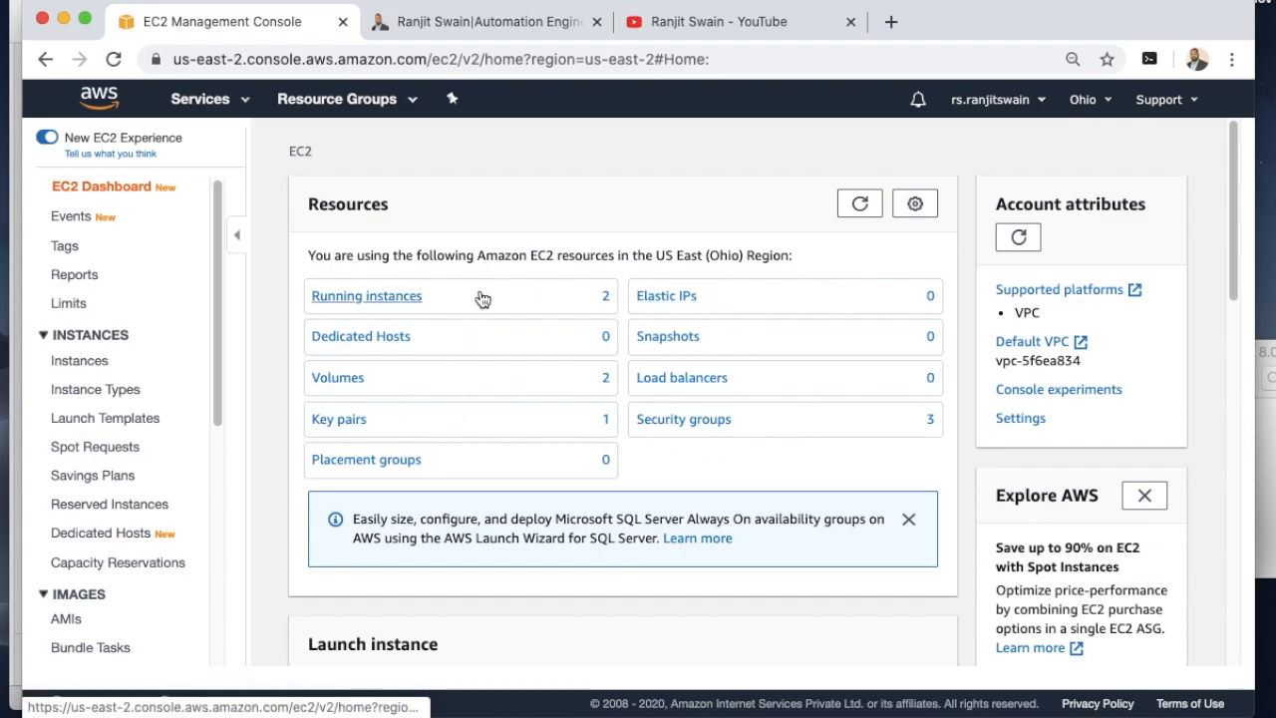
Open the list of EC2 instance types and sort it by architecture
scroll(212, 364, "down", 1)
scroll(212, 364, "up", 1)
scroll(221, 368, "down", 3)
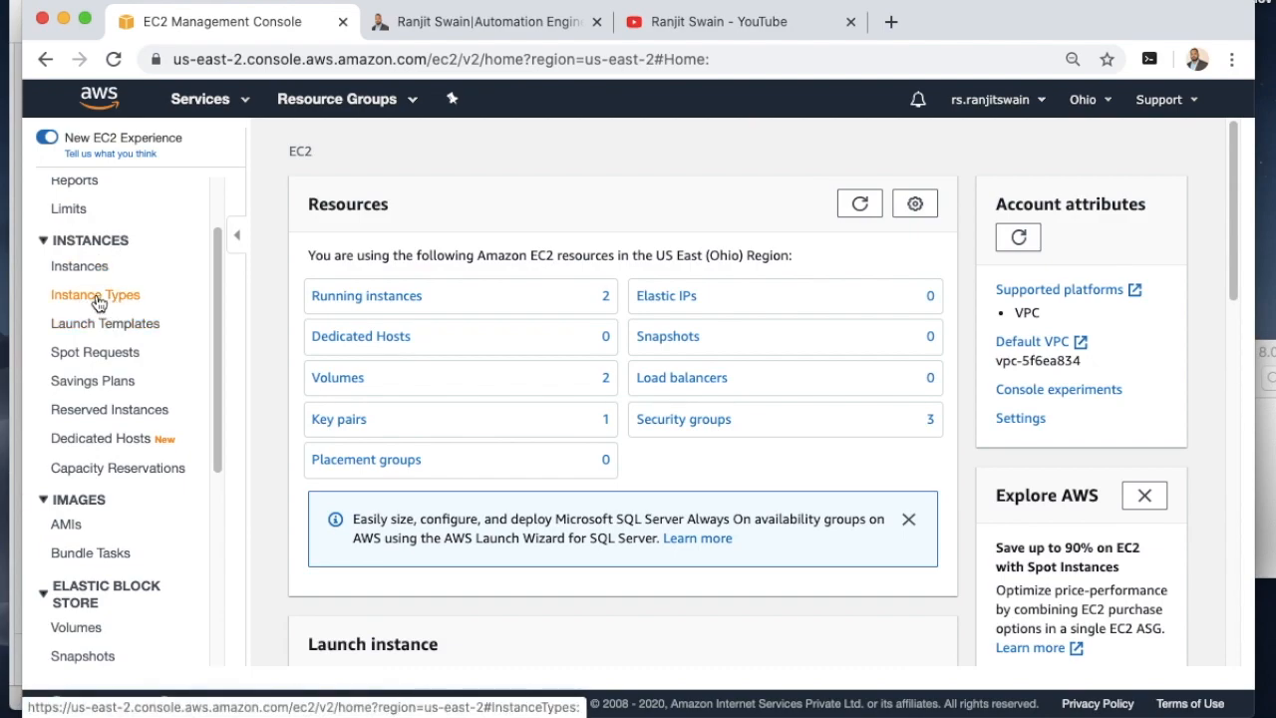
left_click(99, 301)
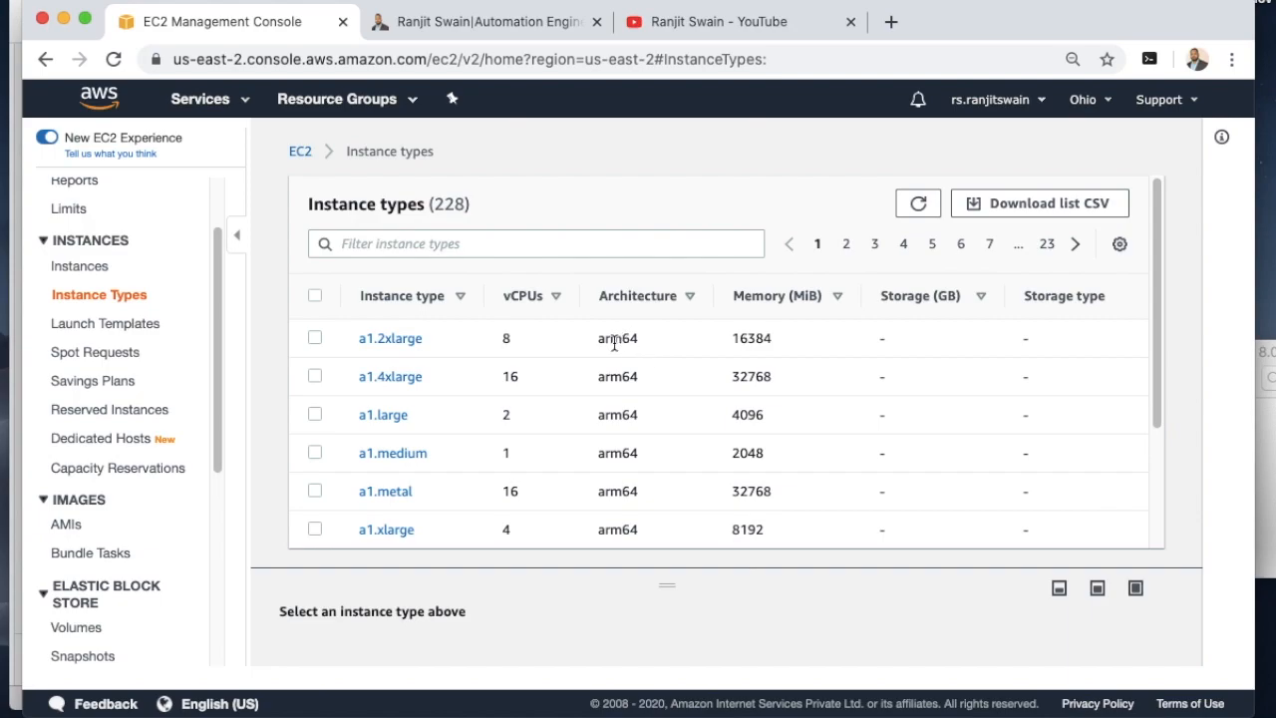
left_click(693, 304)
left_click_drag(1157, 411, 1165, 335)
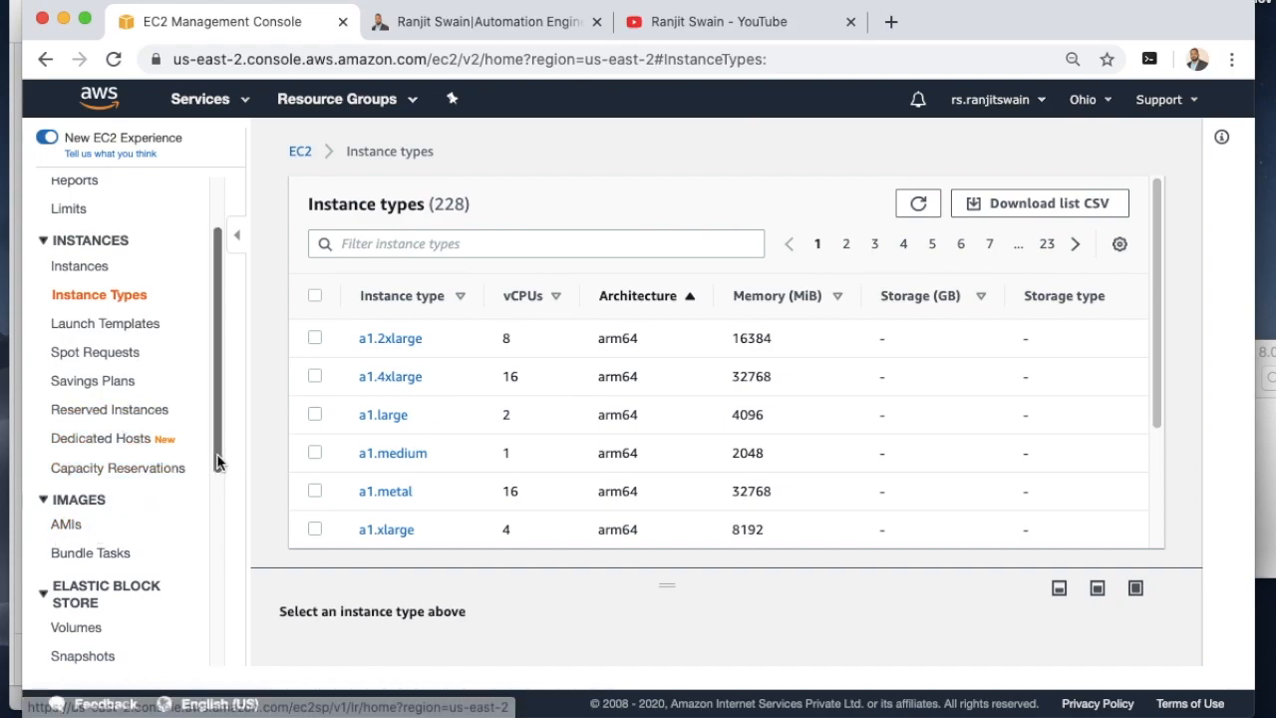
Look through the EC2 navigation sections from Instances and Images down to Load Balancing and Auto Scaling
scroll(119, 439, "down", 3)
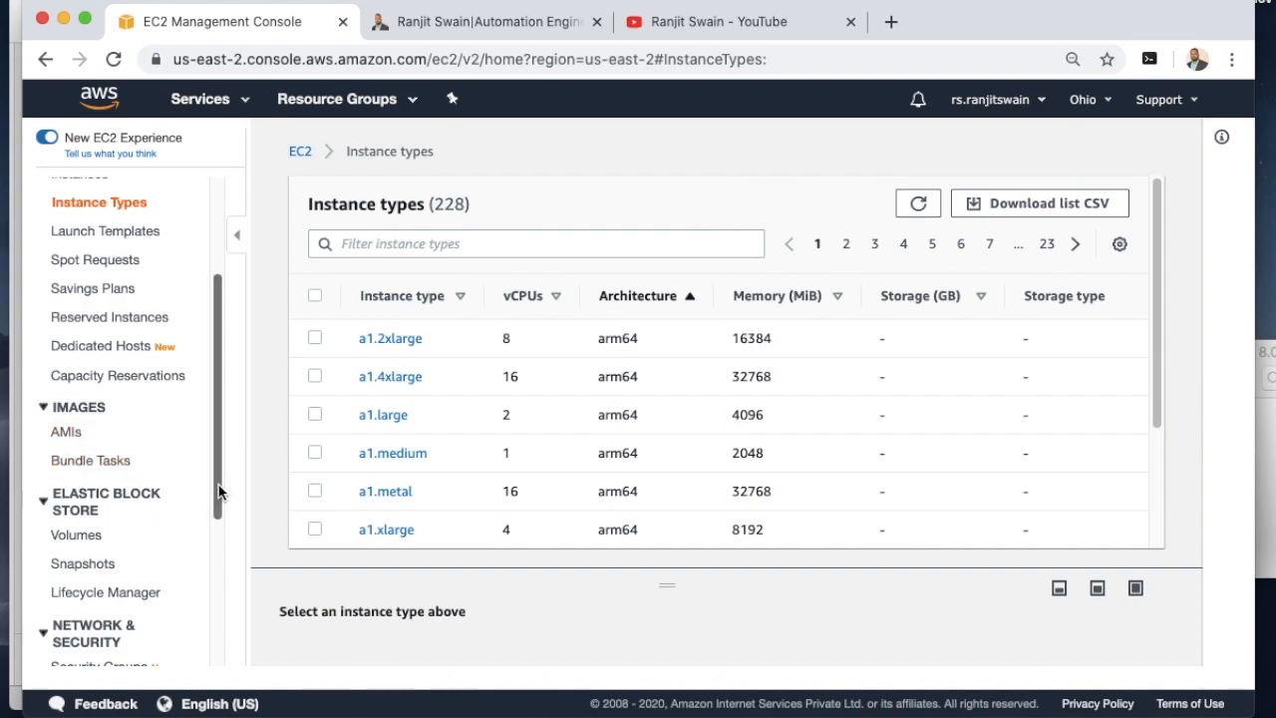
scroll(215, 498, "down", 3)
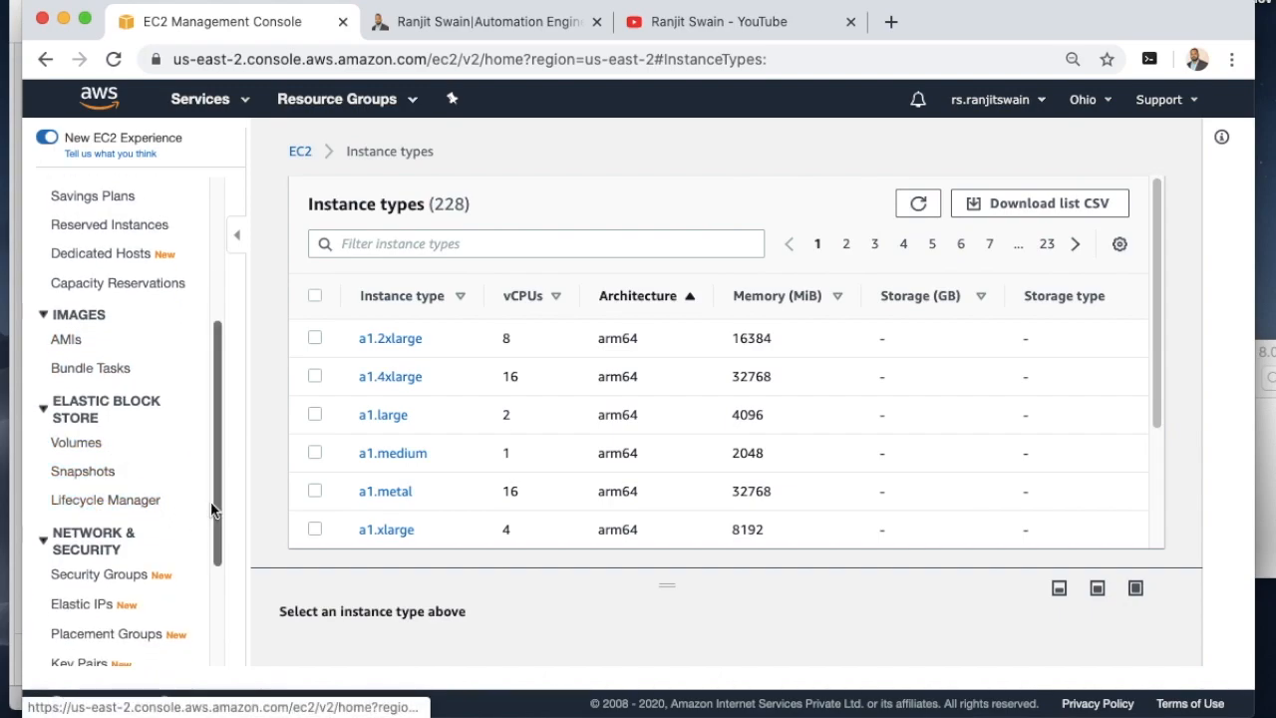
left_click_drag(210, 504, 214, 623)
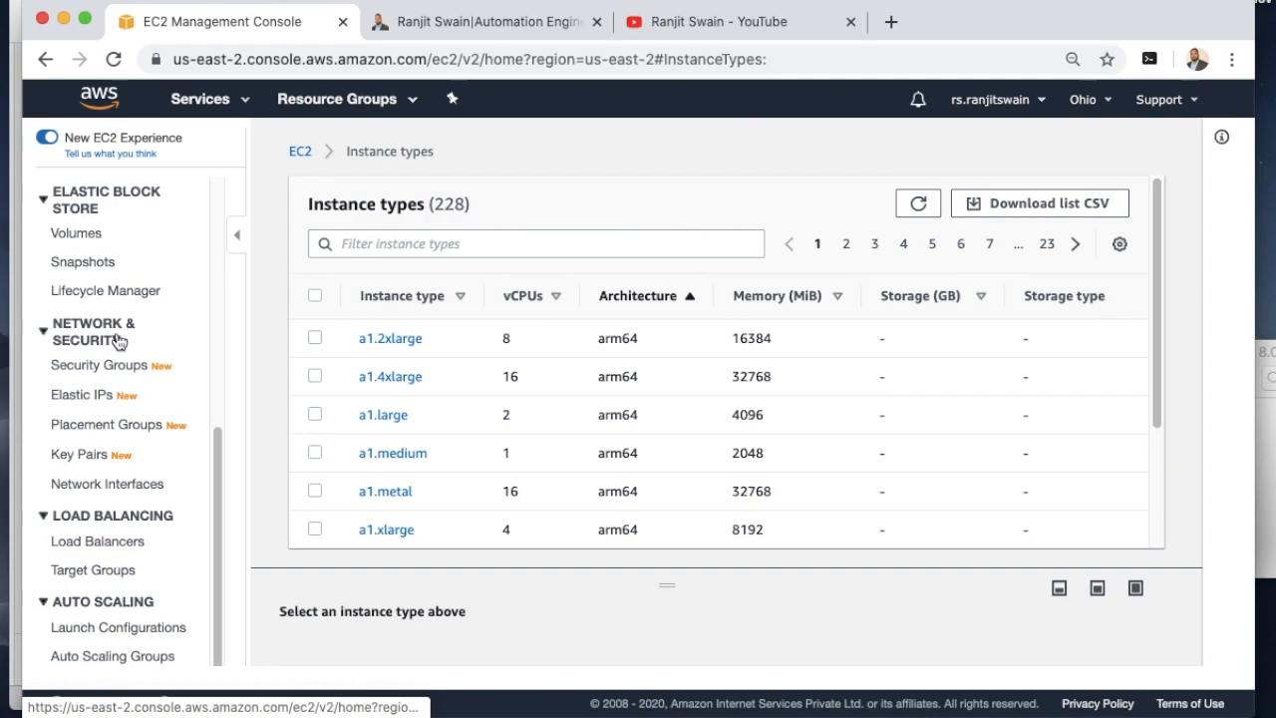
left_click_drag(219, 560, 221, 387)
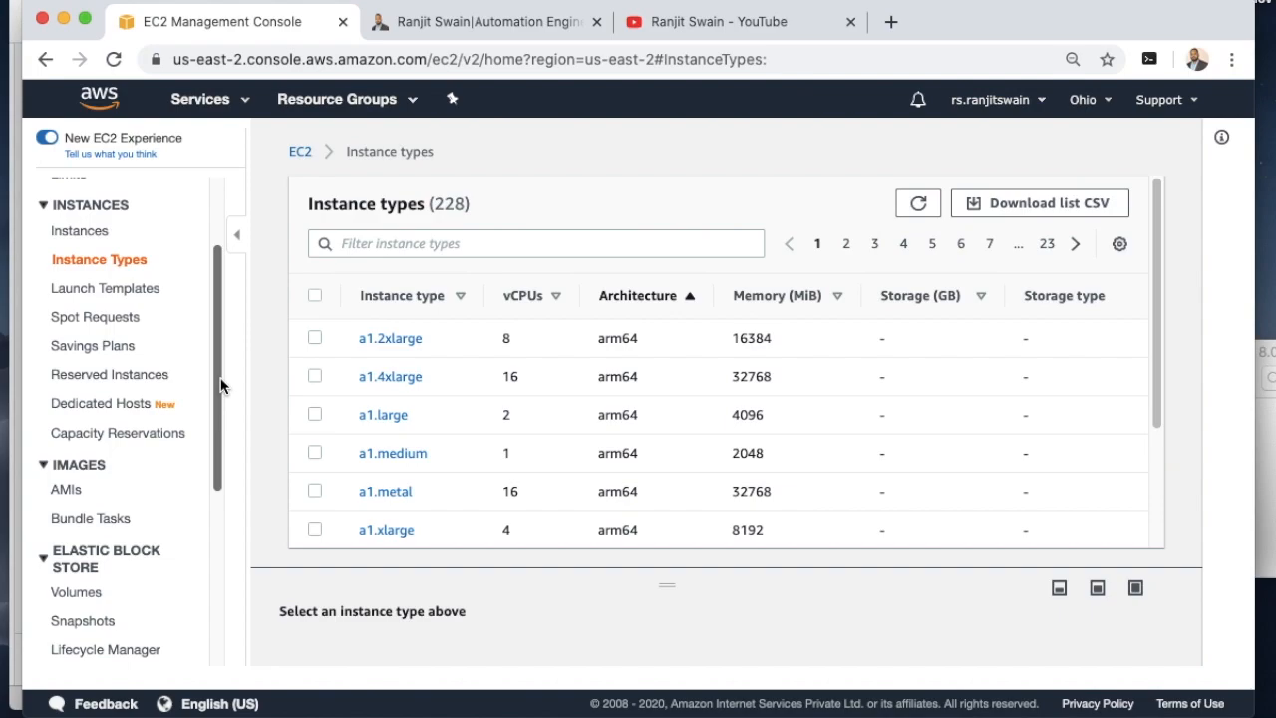
scroll(220, 386, "down", 5)
scroll(228, 386, "up", 1)
left_click_drag(227, 386, 221, 205)
scroll(221, 220, "up", 1)
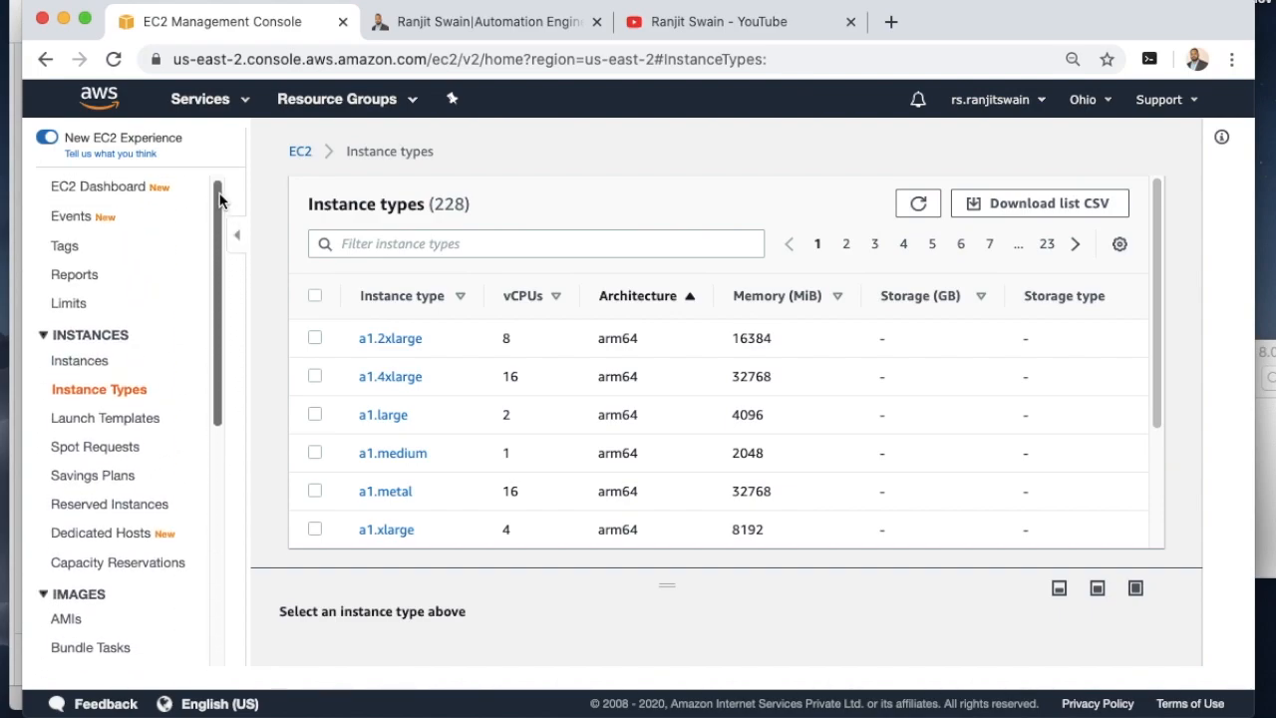
Return to the EC2 Dashboard and start the wizard for launching a new instance
left_click(124, 197)
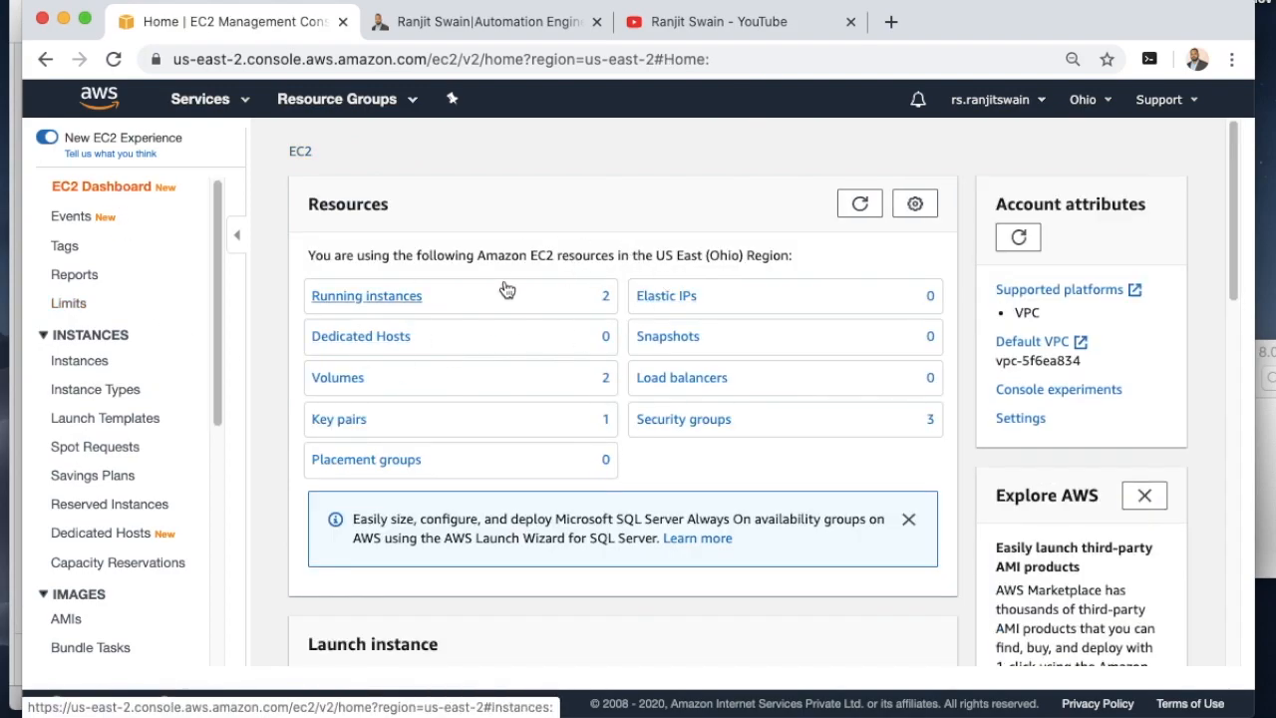
scroll(515, 484, "down", 3)
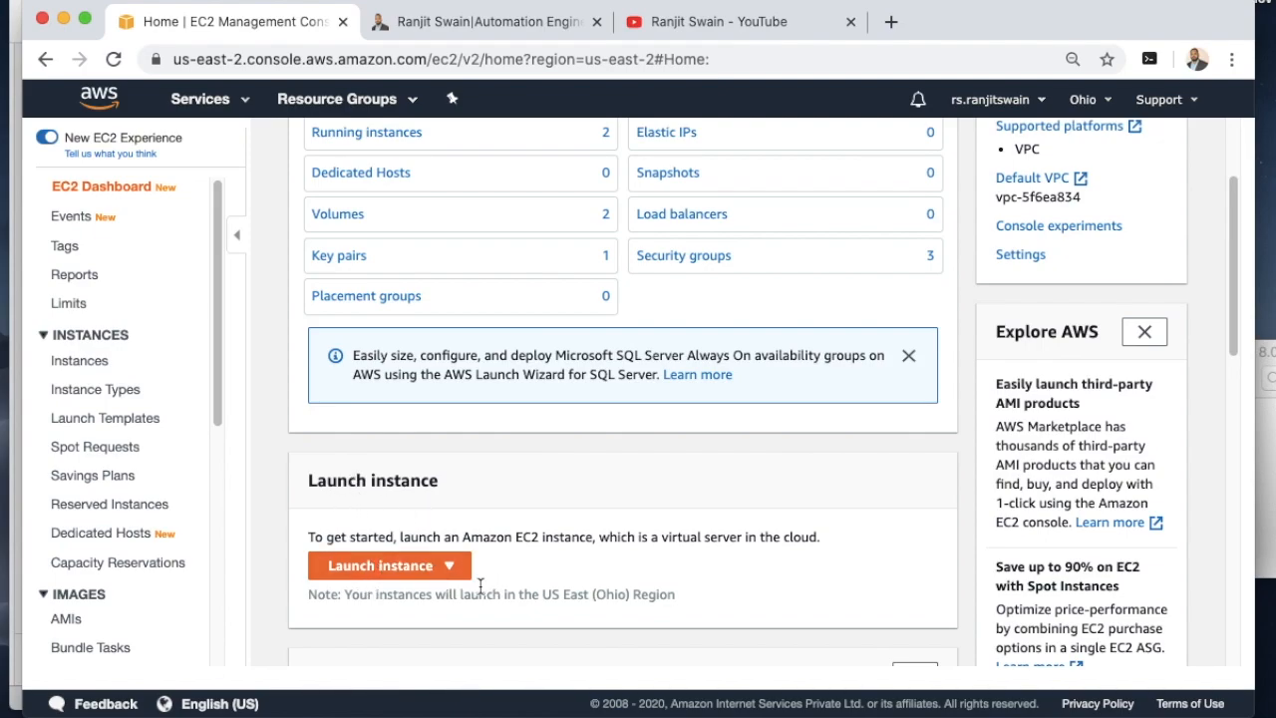
scroll(417, 459, "up", 1)
scroll(415, 451, "up", 3)
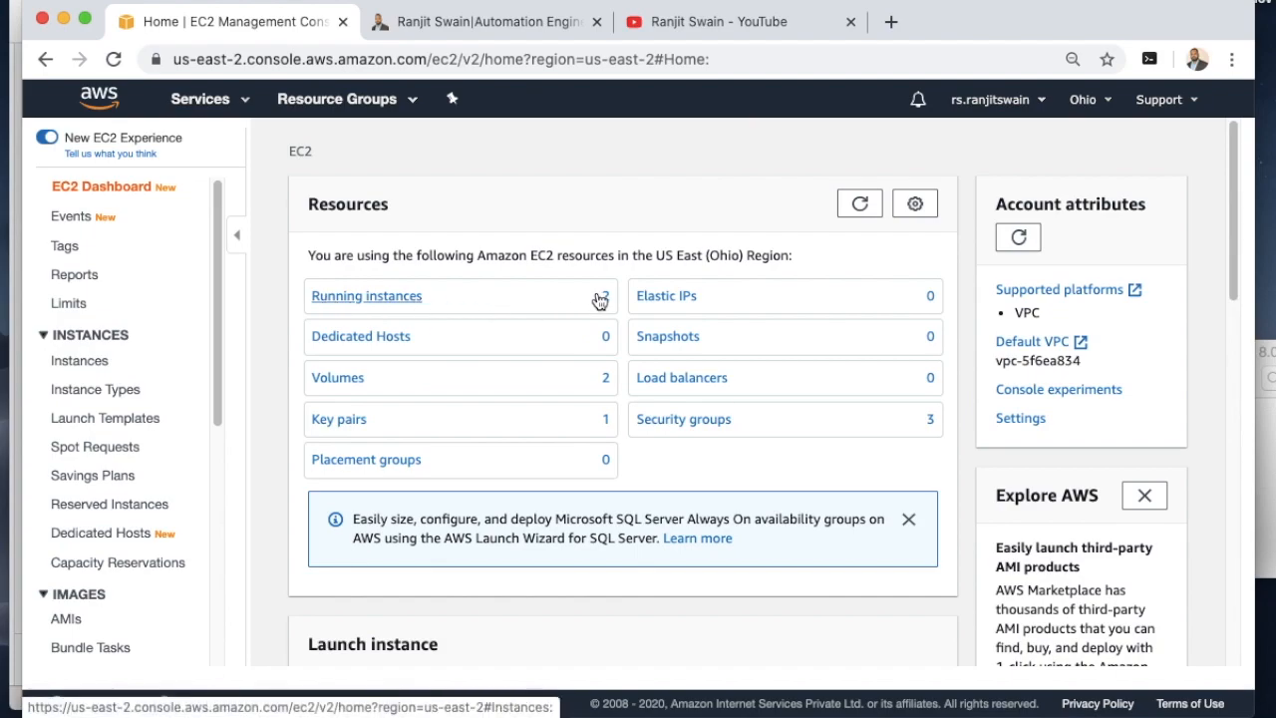
scroll(494, 438, "down", 5)
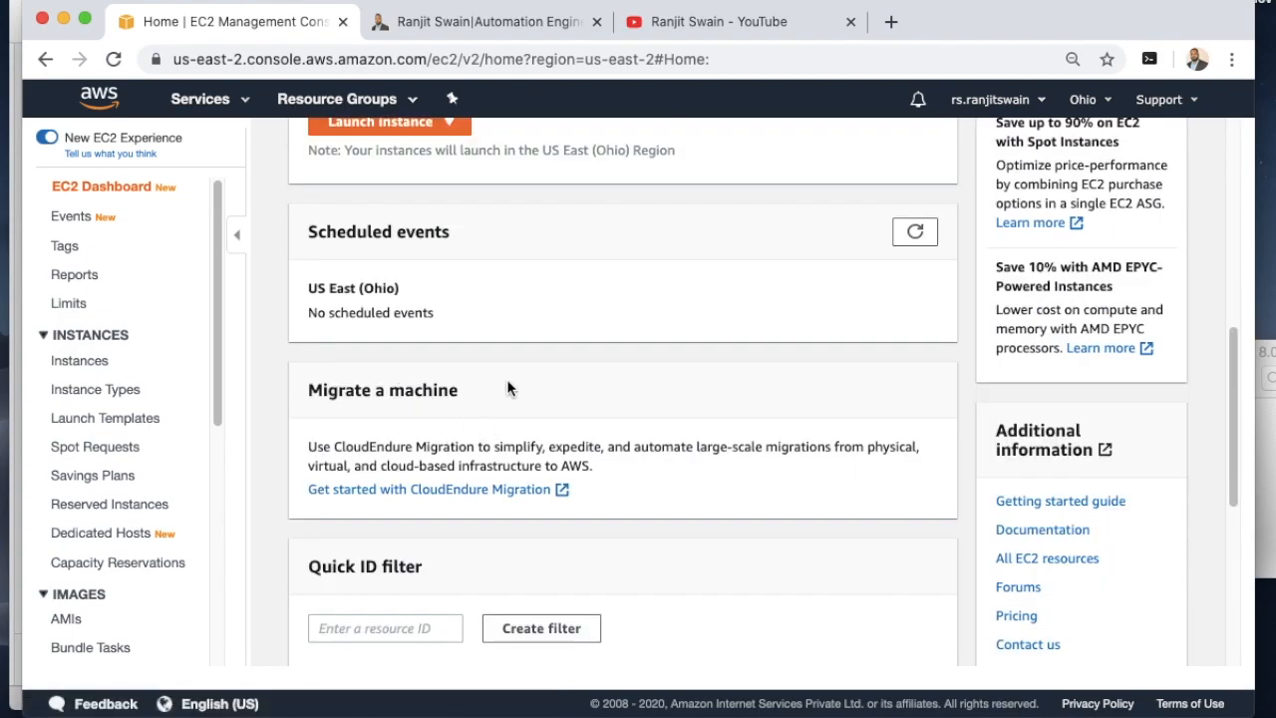
scroll(507, 389, "up", 6)
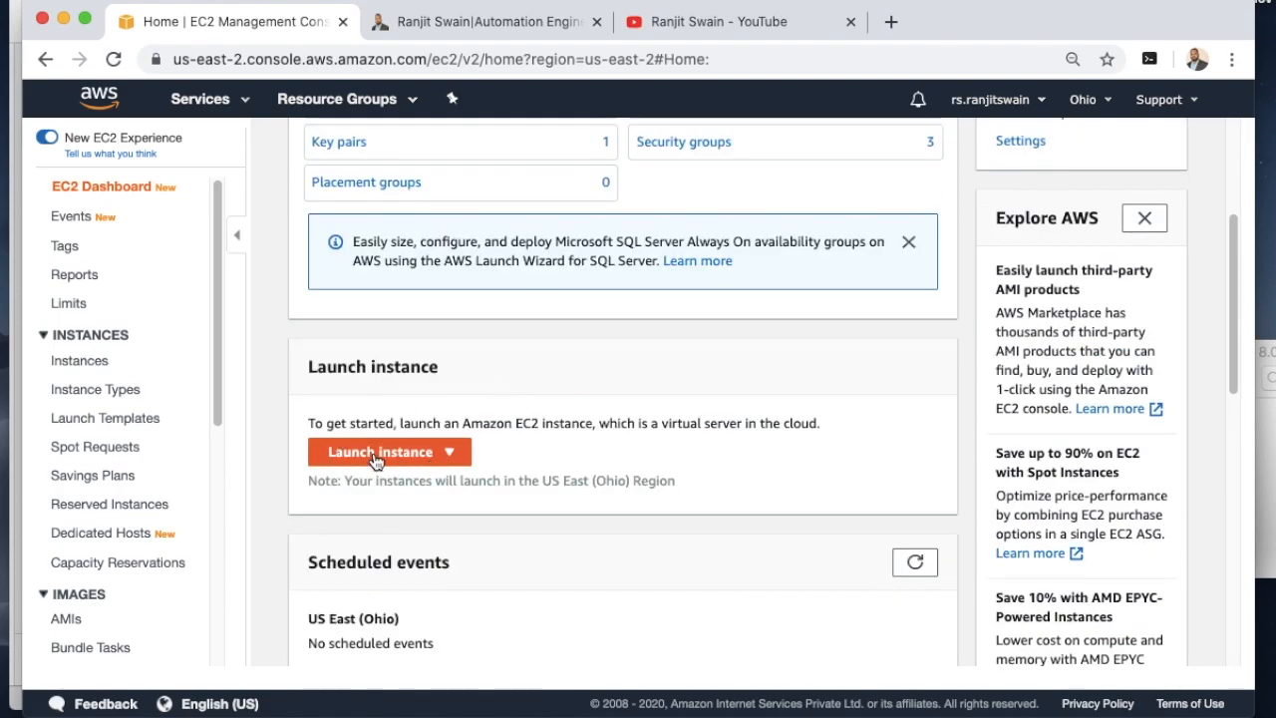
left_click(377, 459)
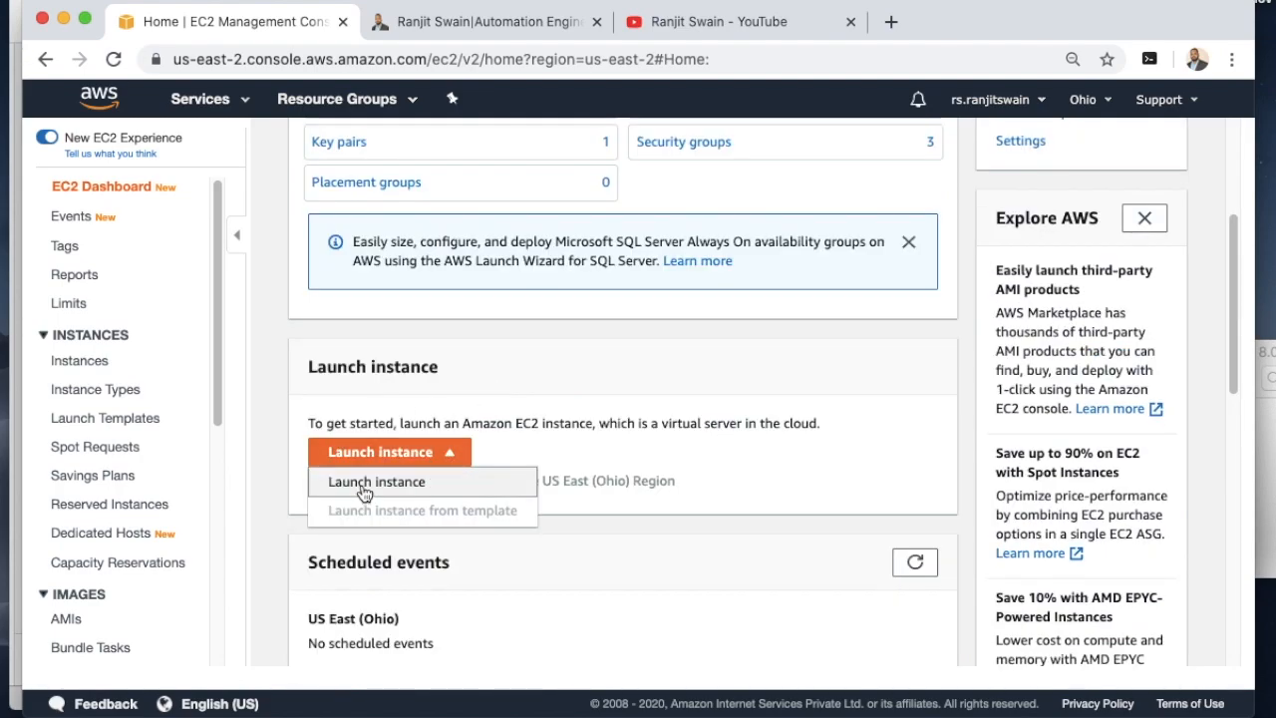
left_click(365, 484)
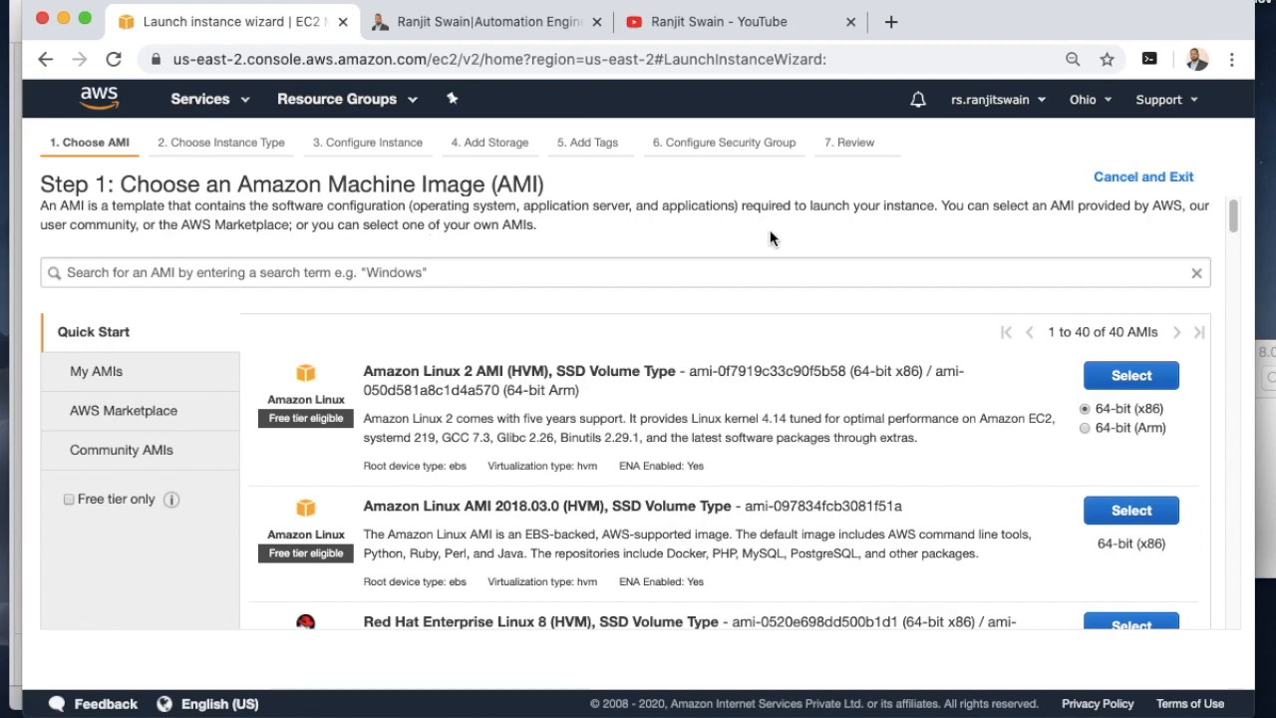
Change the AWS region to Asia Pacific (Mumbai), ap-south-1
left_click(1108, 102)
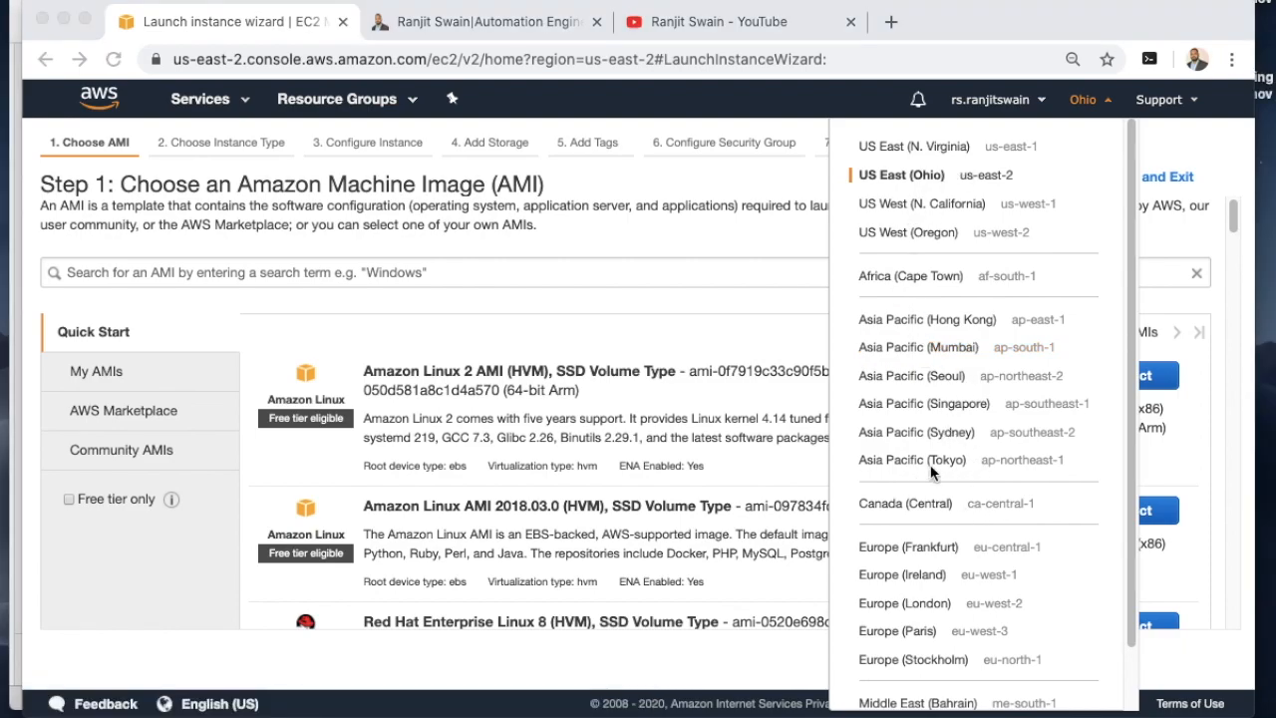
left_click(943, 350)
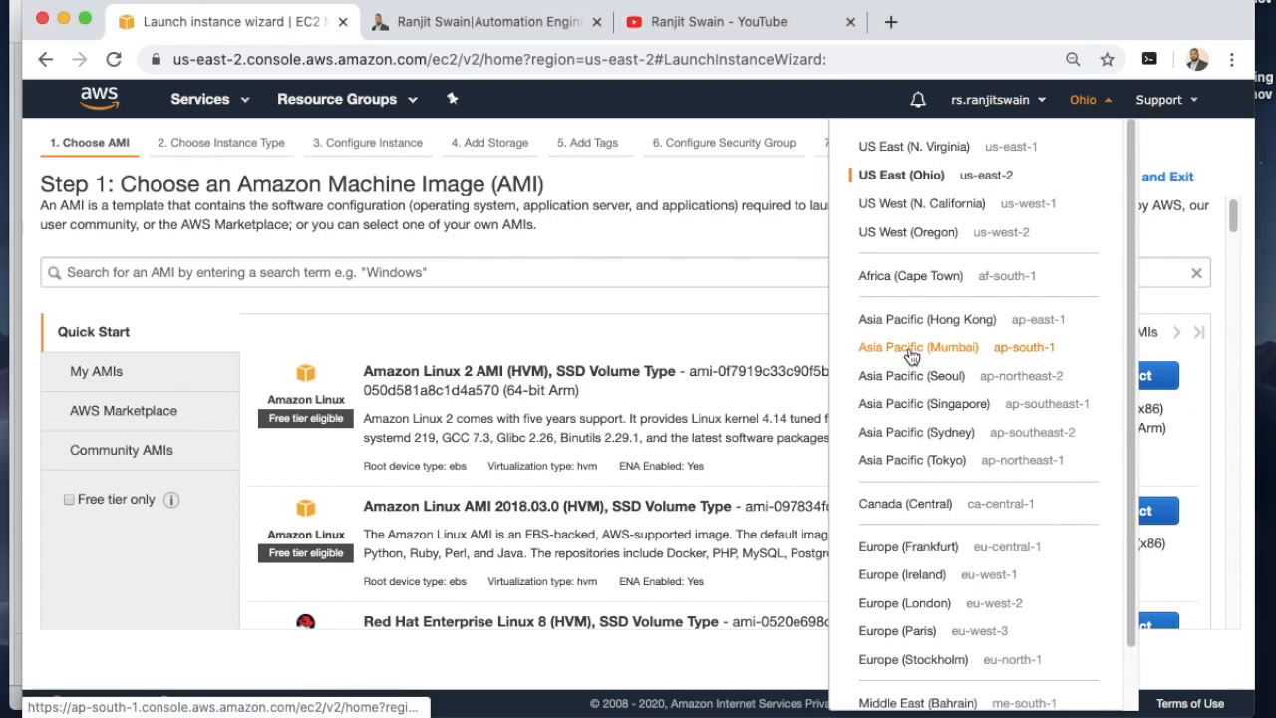
left_click(912, 350)
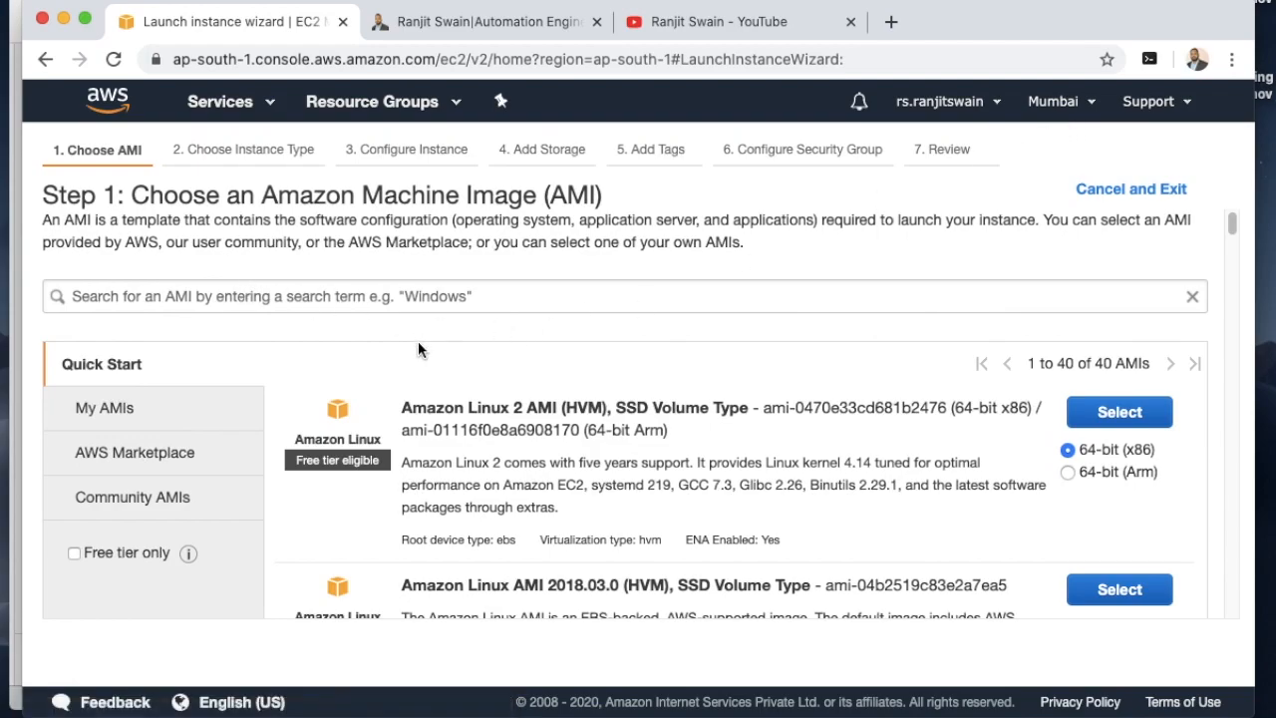
Browse the Quick Start list of Amazon Machine Images, including the Linux and Windows Server entries
scroll(276, 353, "down", 2)
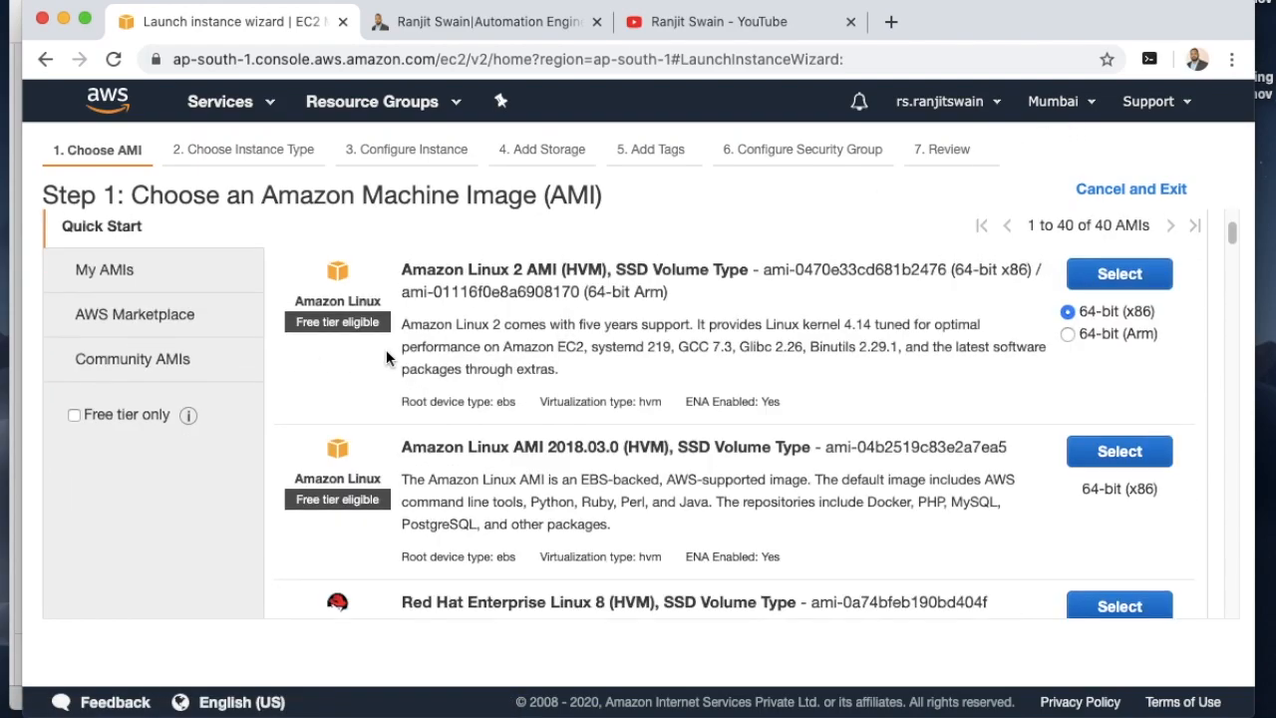
scroll(385, 359, "up", 2)
scroll(385, 359, "down", 2)
scroll(386, 350, "down", 1)
scroll(388, 329, "up", 3)
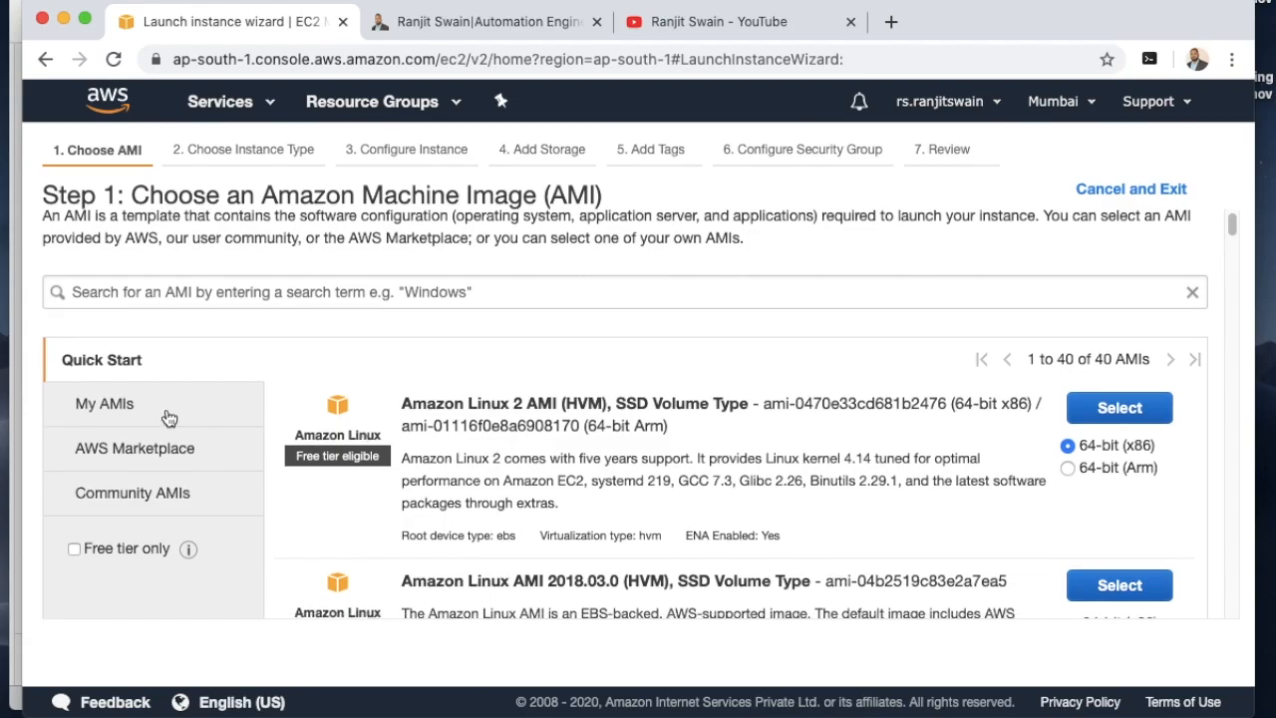
scroll(517, 457, "down", 3)
scroll(517, 457, "down", 20)
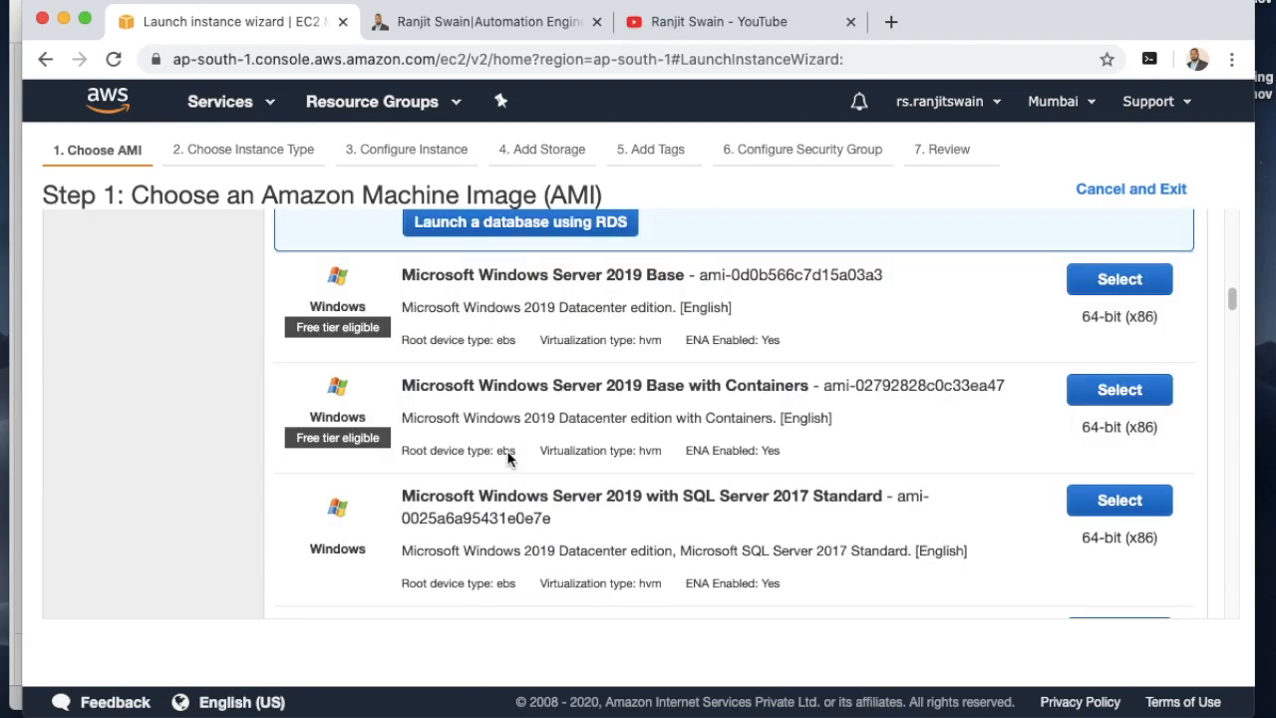
scroll(506, 457, "down", 20)
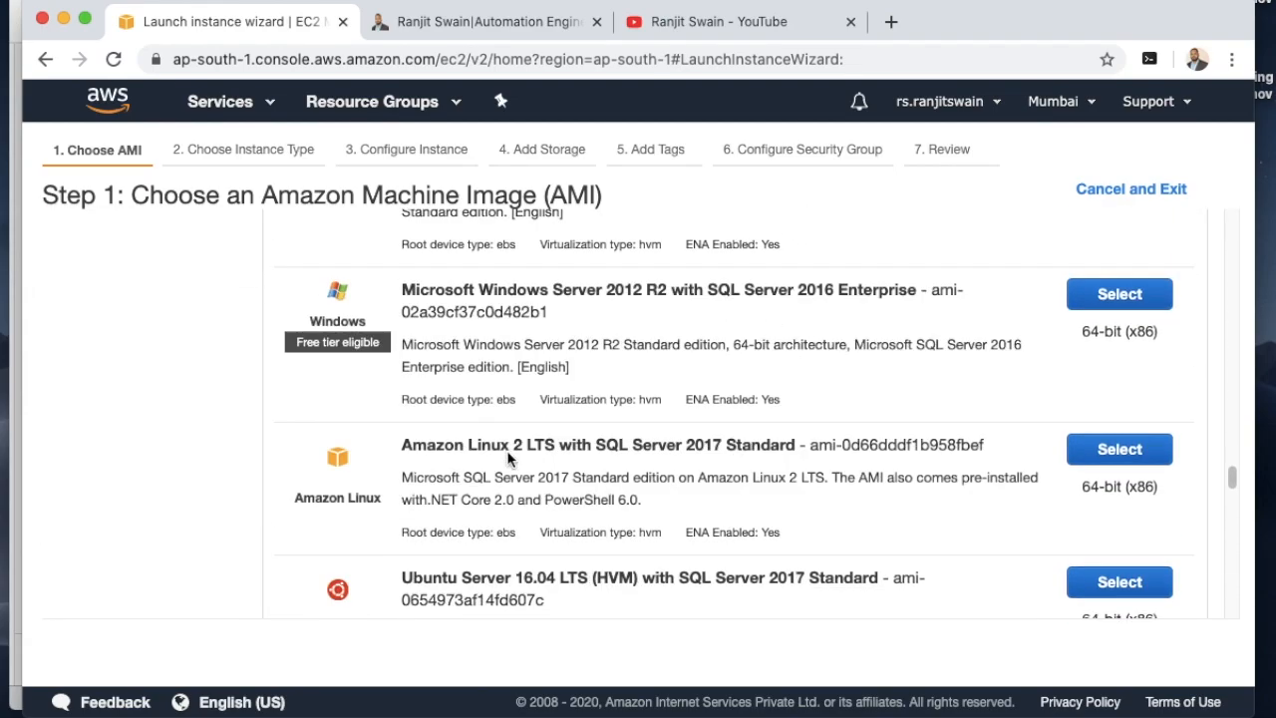
scroll(506, 454, "up", 20)
scroll(503, 445, "up", 20)
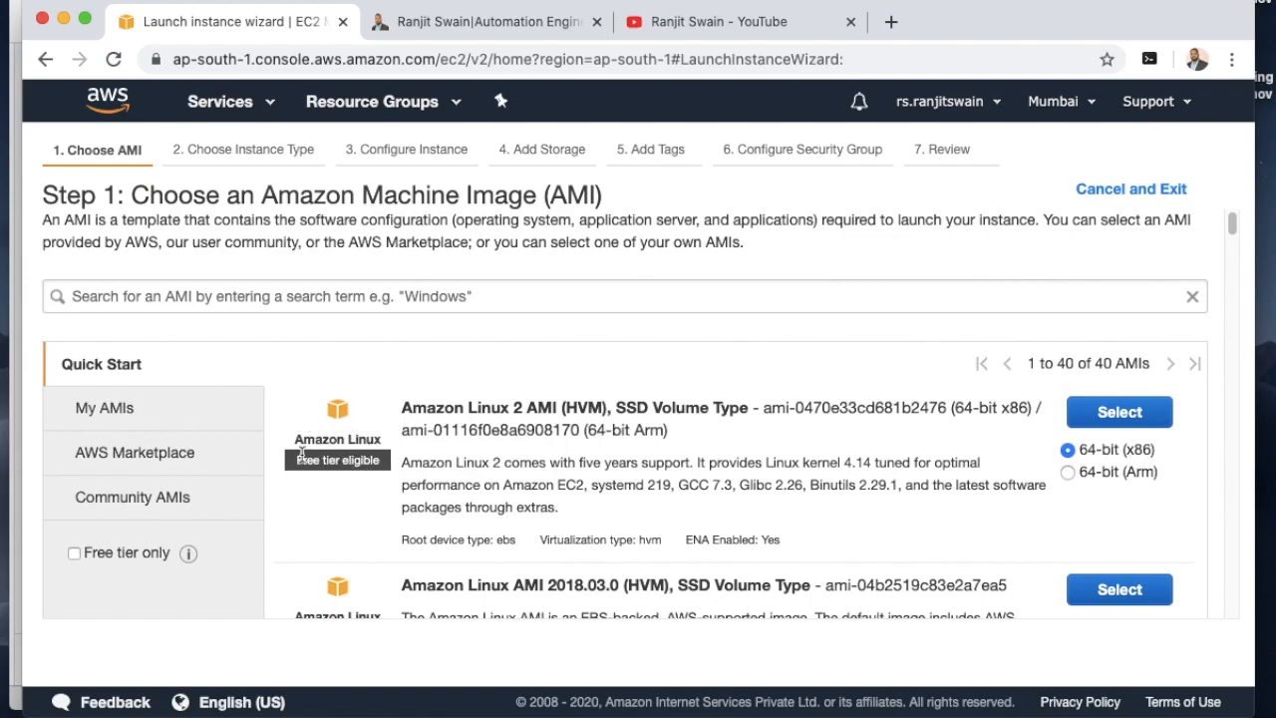
Check which of the Amazon Linux, Red Hat, SUSE, Ubuntu and Windows images carry the free tier eligible label
left_click_drag(296, 465, 388, 466)
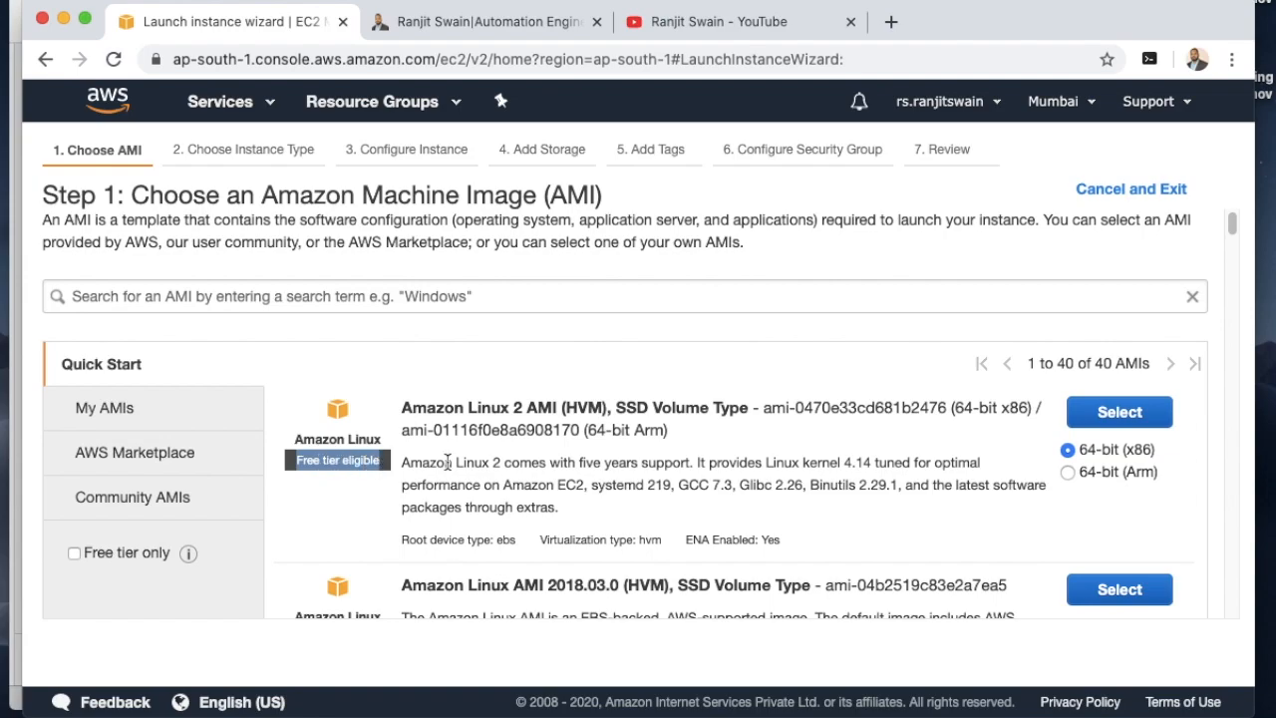
left_click(366, 496)
scroll(353, 475, "down", 1)
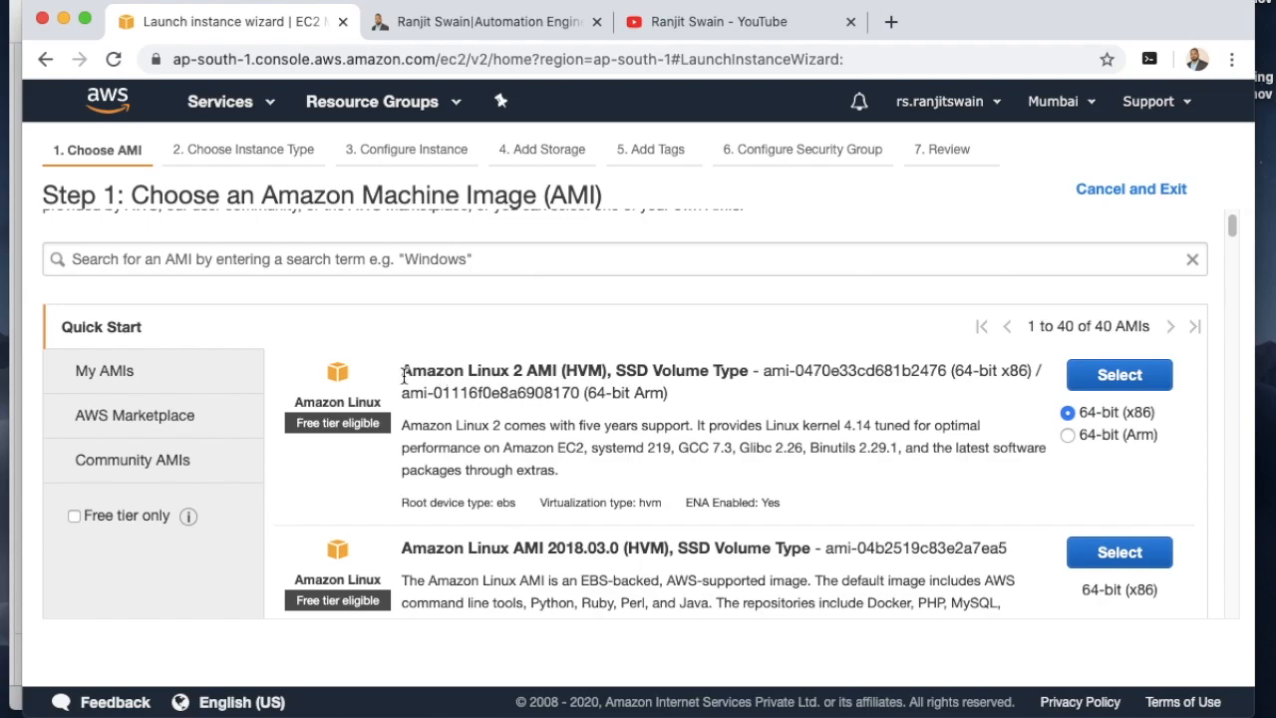
scroll(372, 481, "up", 1)
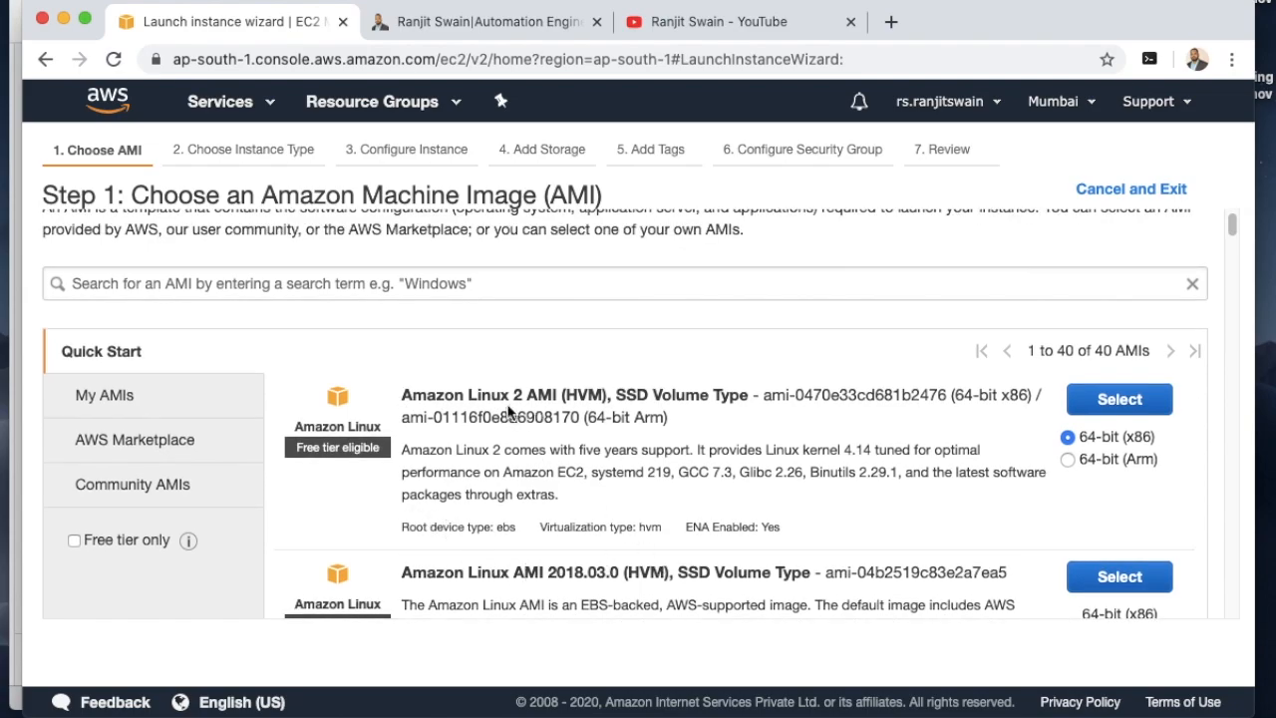
scroll(497, 502, "up", 1)
scroll(499, 507, "down", 5)
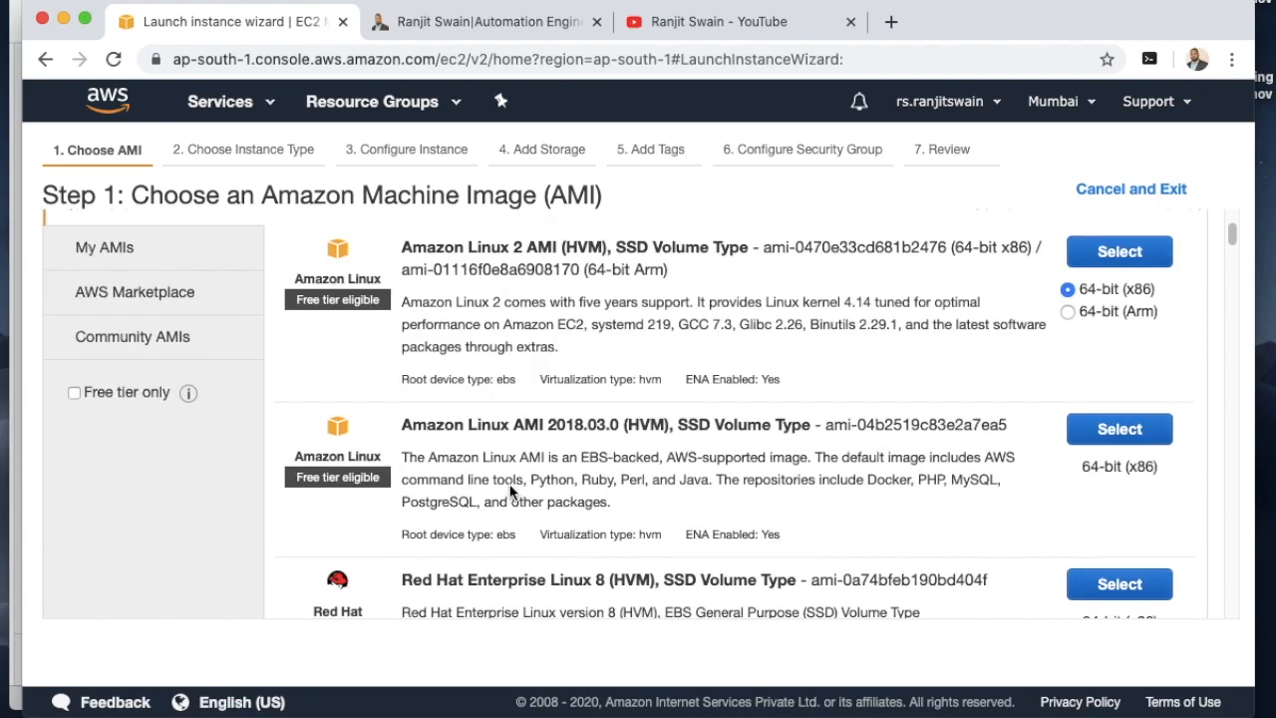
scroll(529, 449, "down", 2)
scroll(529, 449, "down", 3)
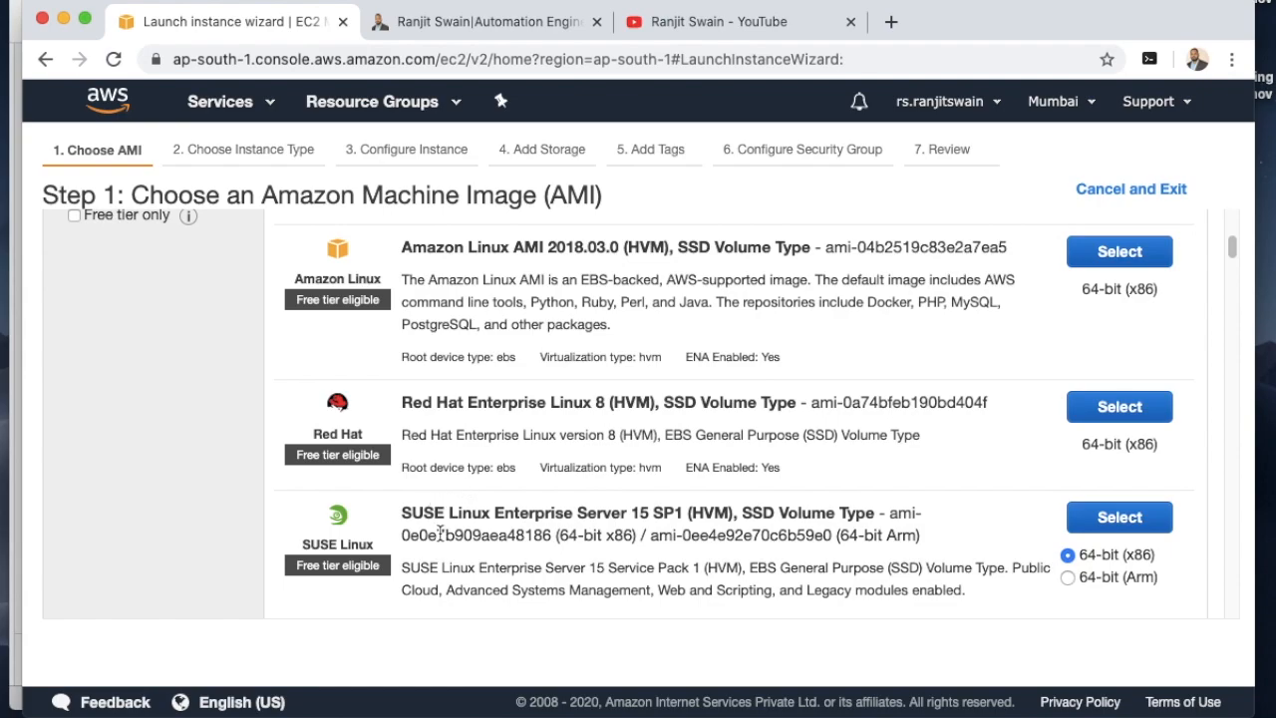
scroll(476, 465, "down", 3)
scroll(477, 464, "down", 3)
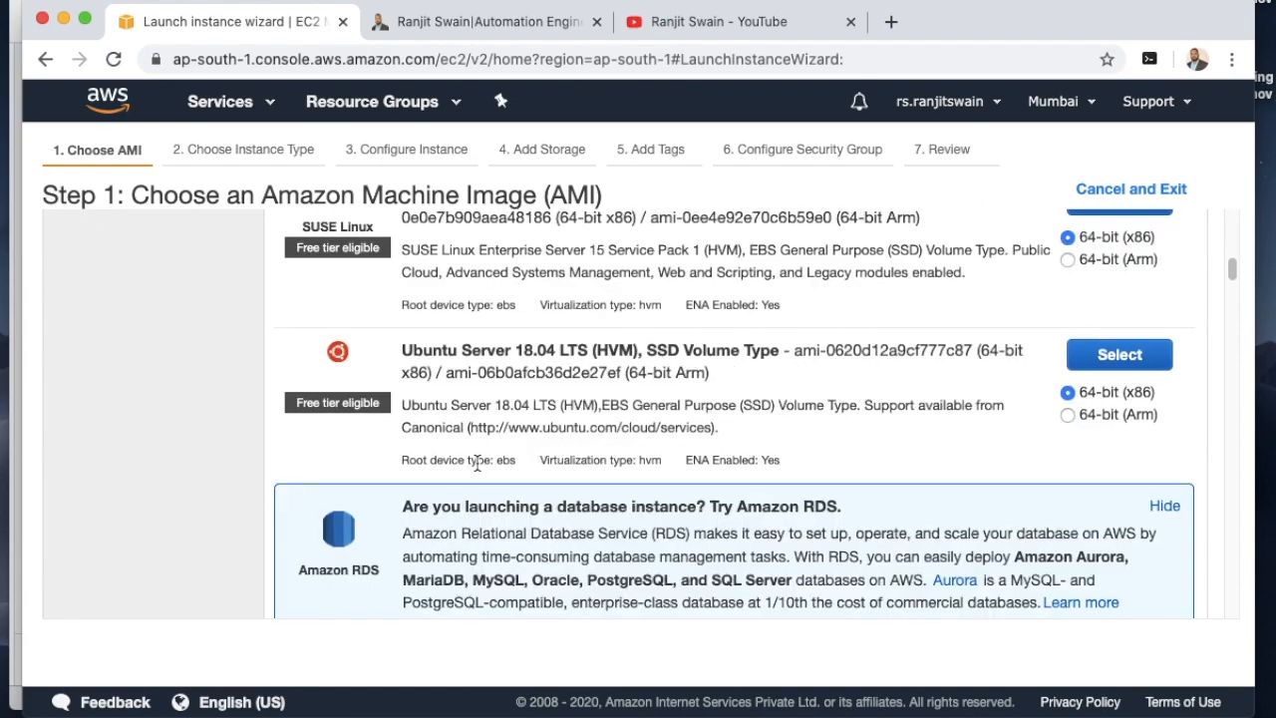
scroll(514, 355, "down", 3)
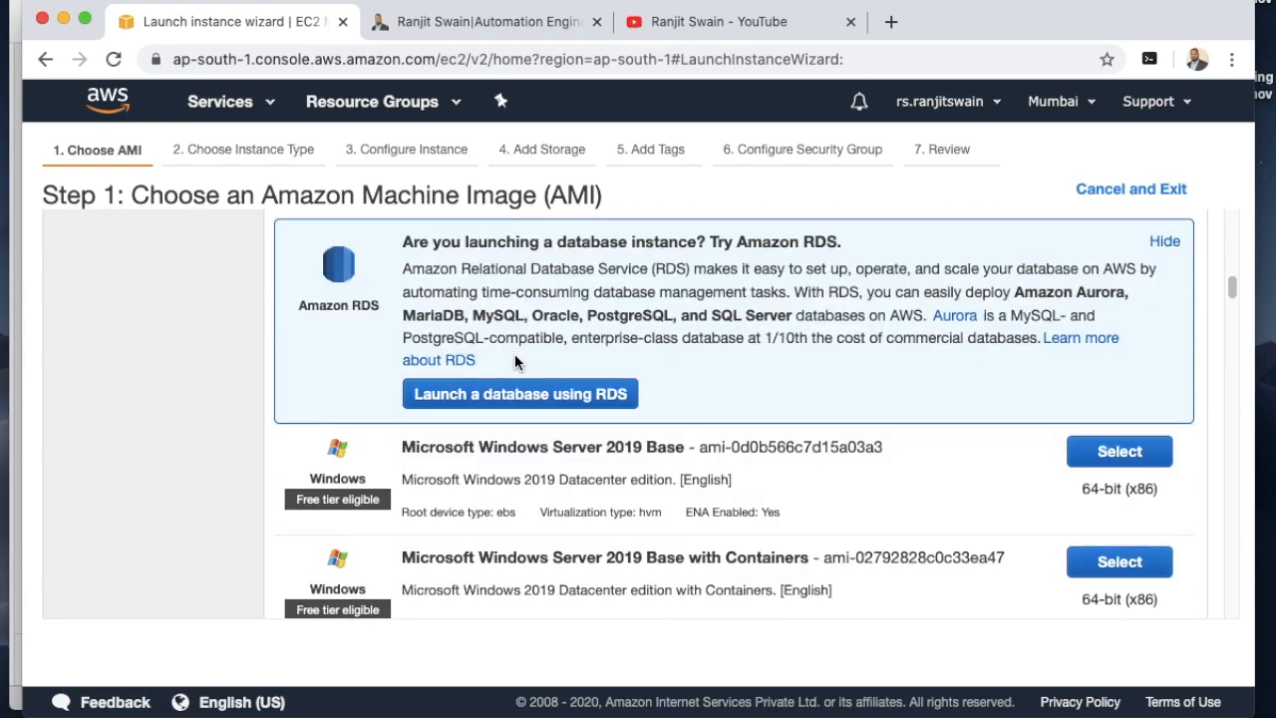
scroll(514, 359, "up", 8)
scroll(435, 482, "down", 3)
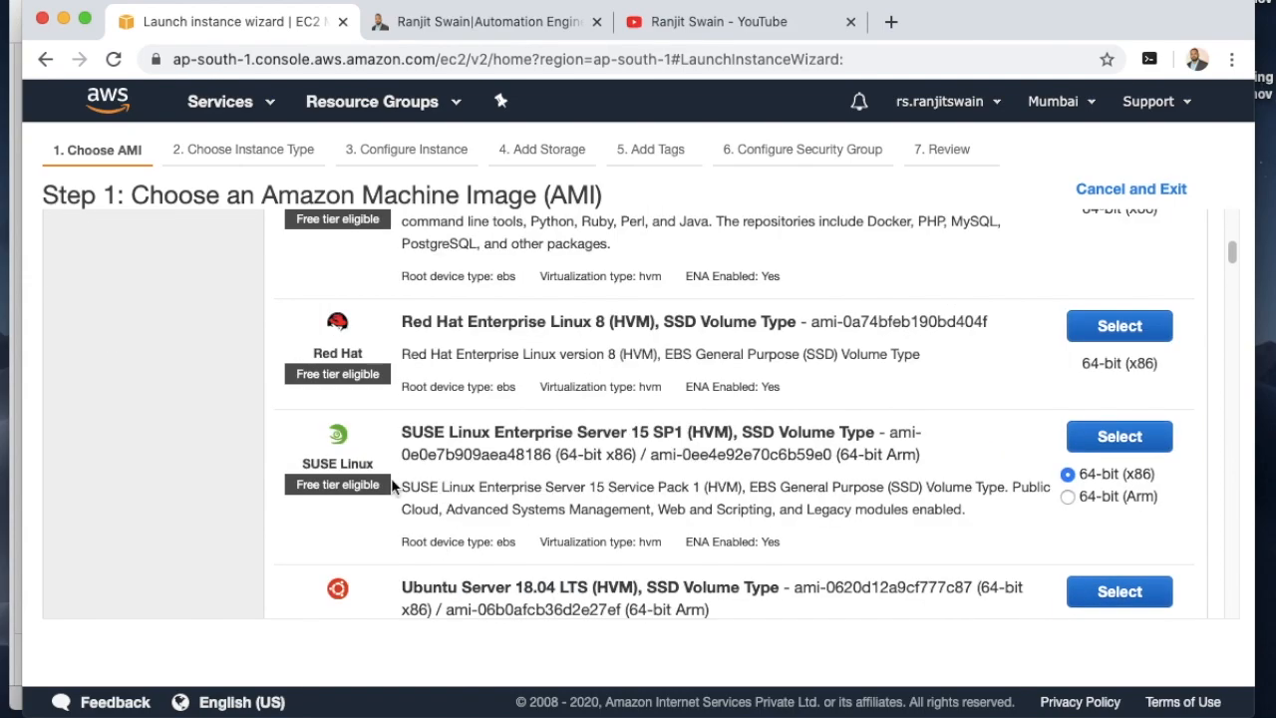
scroll(307, 397, "down", 4)
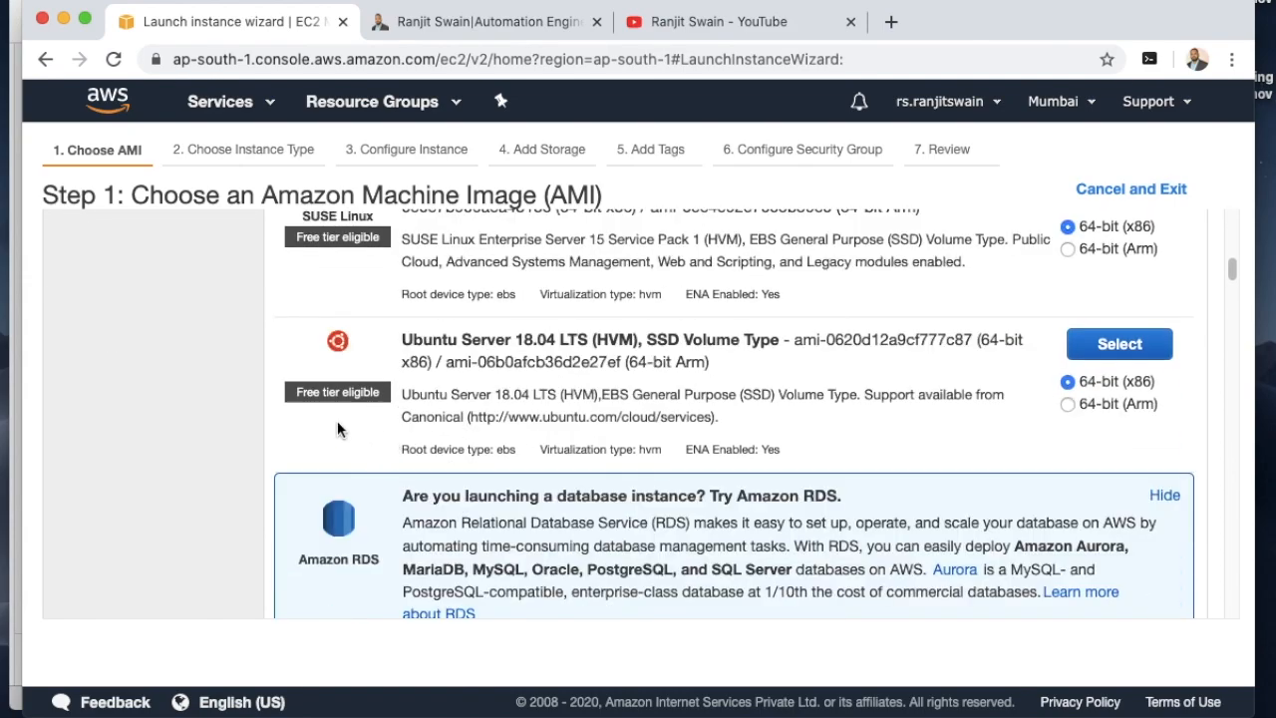
Look through the Windows Server images in the Quick Start list, comparing the Base and SQL Server editions for free tier eligibility
scroll(405, 442, "down", 4)
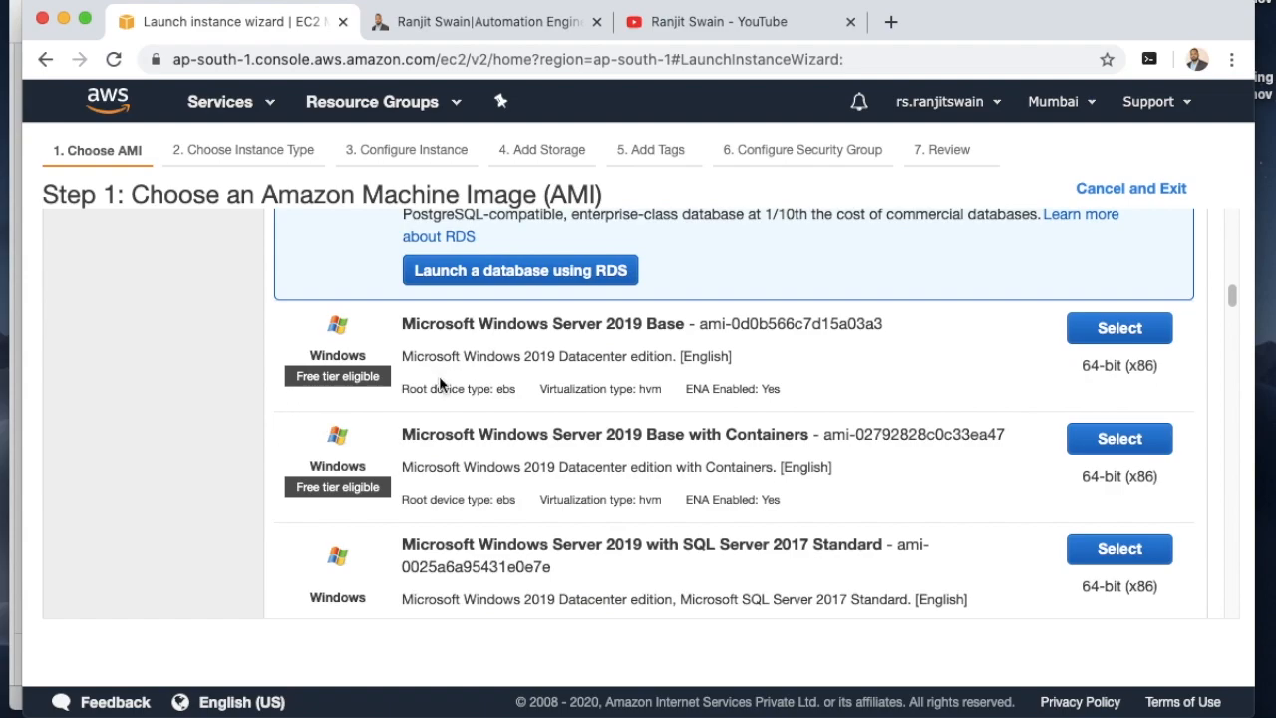
scroll(473, 492, "down", 5)
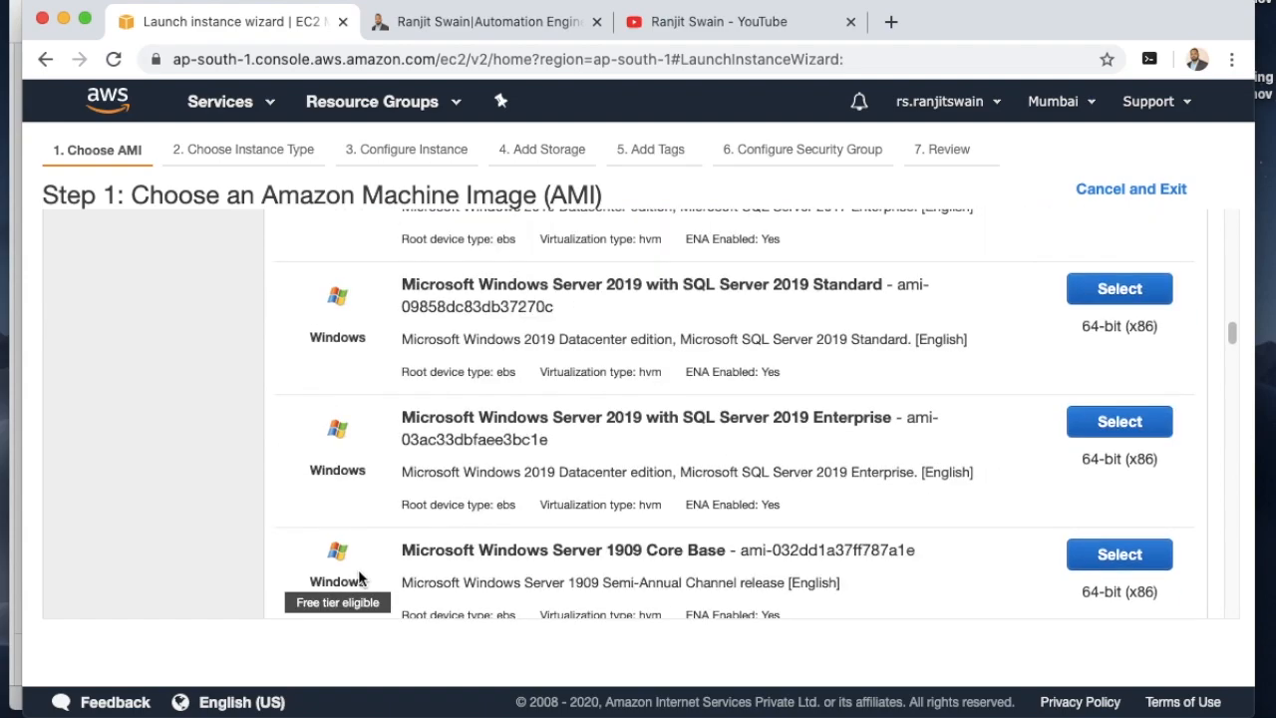
scroll(426, 454, "up", 1)
scroll(426, 454, "up", 2)
scroll(347, 342, "up", 4)
scroll(369, 421, "down", 4)
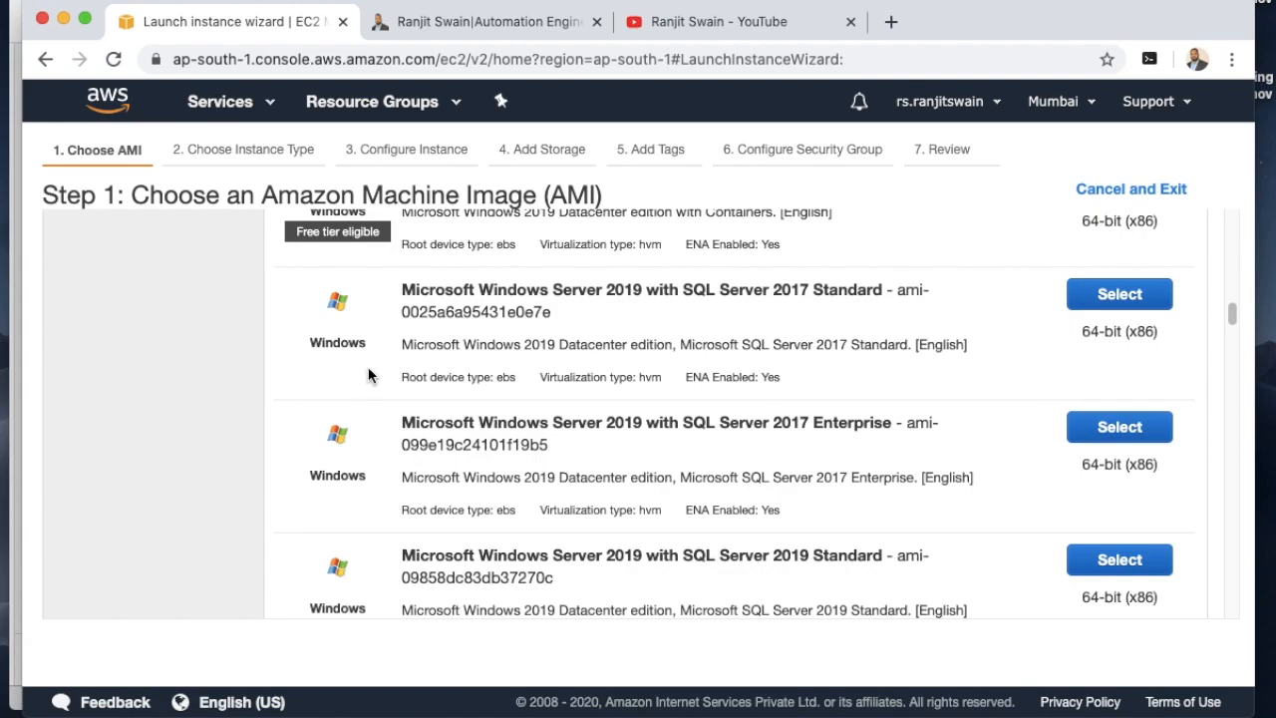
scroll(368, 371, "up", 15)
scroll(368, 375, "up", 2)
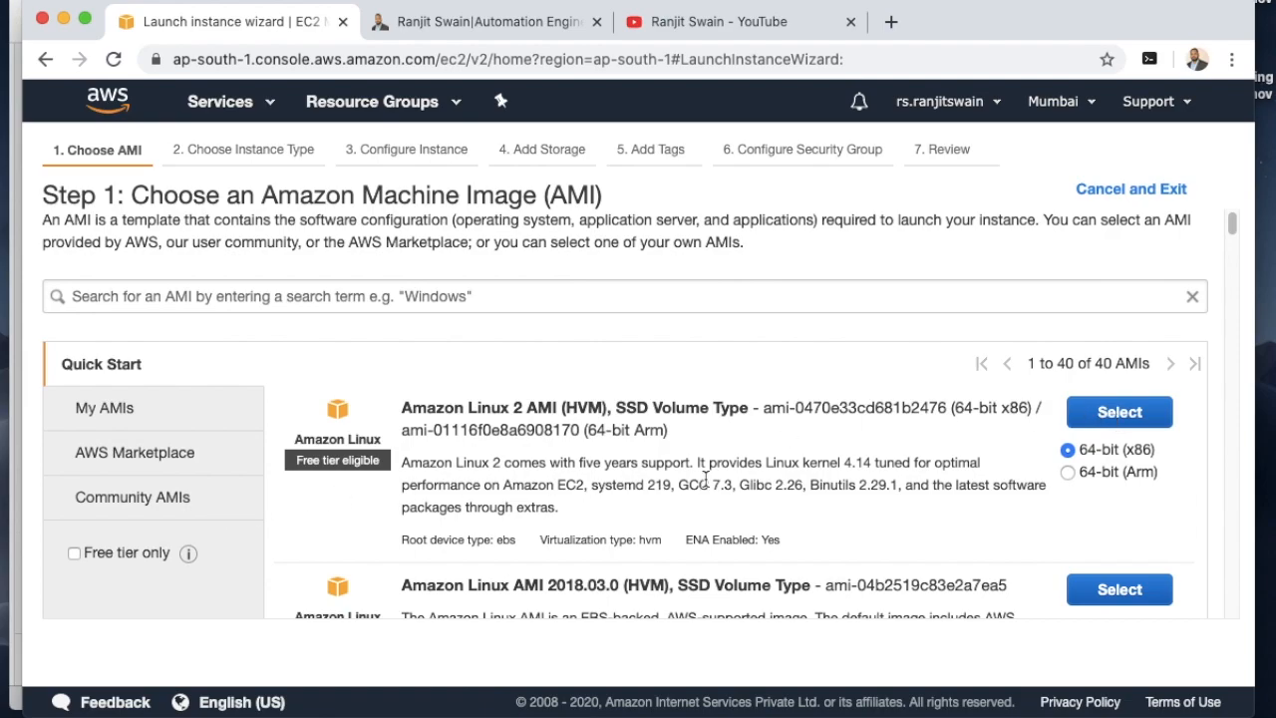
Browse the featured and popular software in the AWS Marketplace catalog, and view the My AMIs catalog
left_click(109, 459)
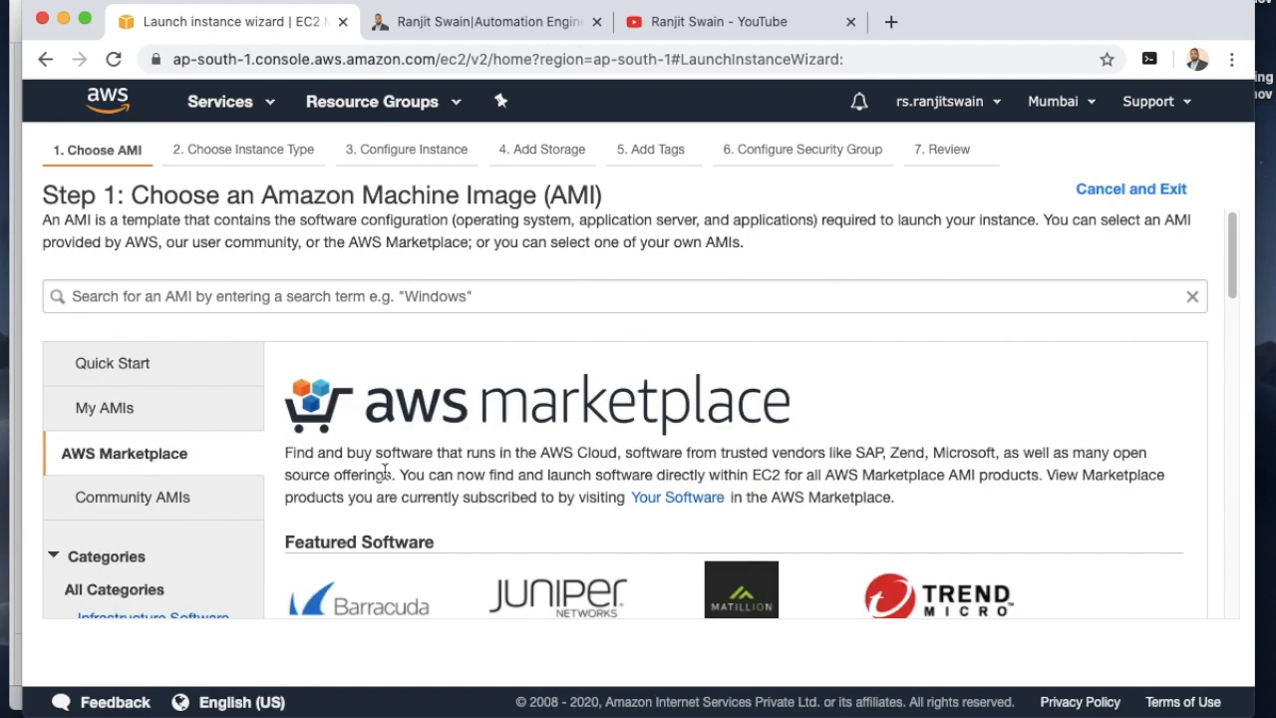
scroll(384, 471, "down", 1)
scroll(387, 468, "down", 5)
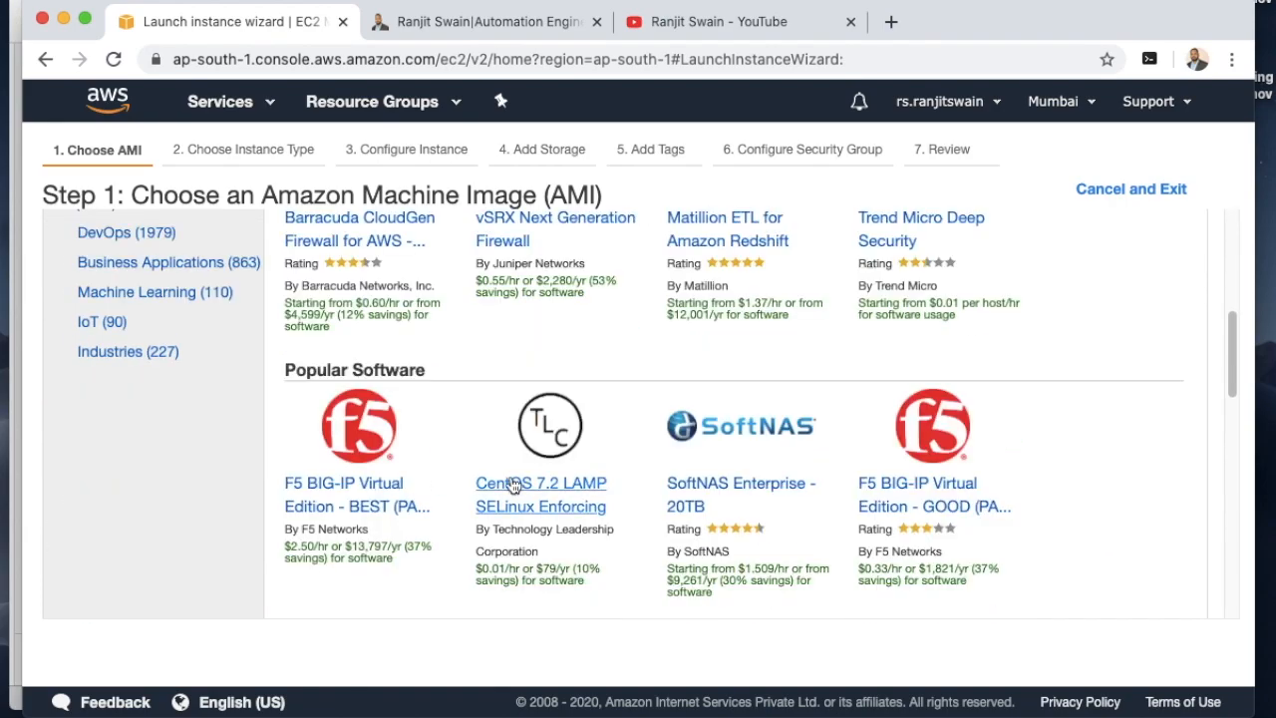
scroll(584, 399, "down", 8)
scroll(465, 468, "up", 5)
scroll(466, 469, "up", 10)
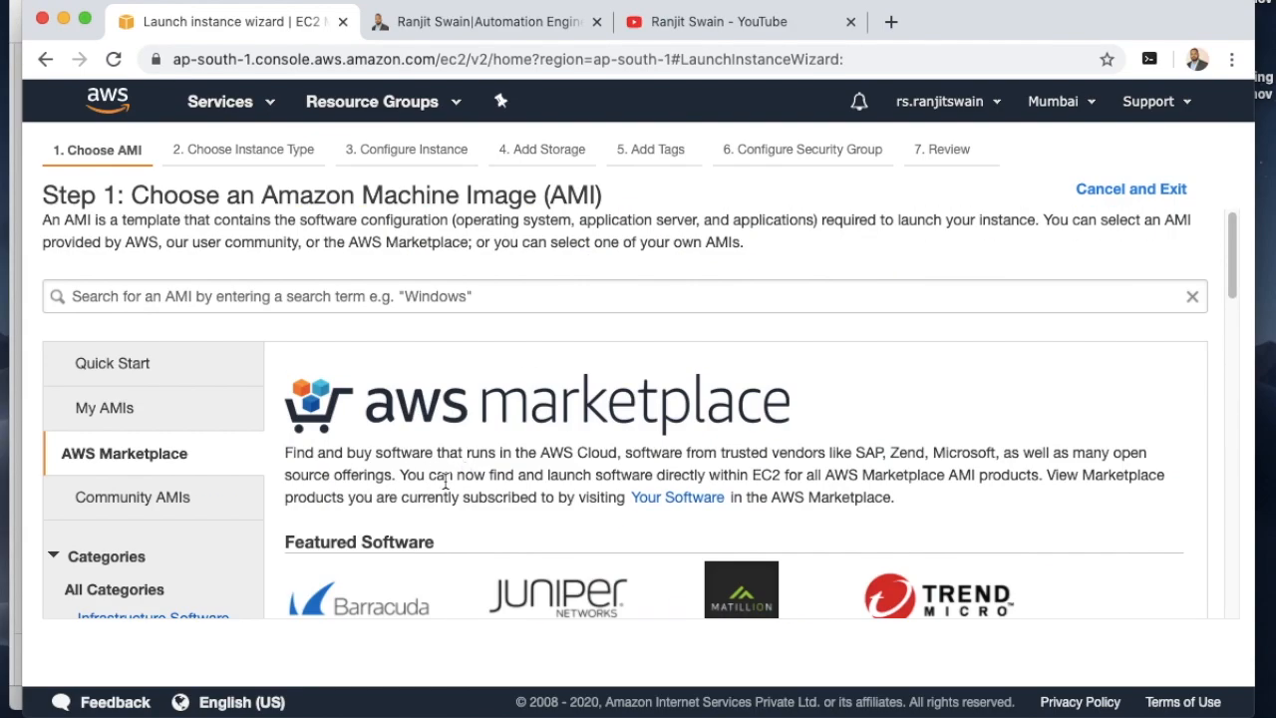
left_click(137, 412)
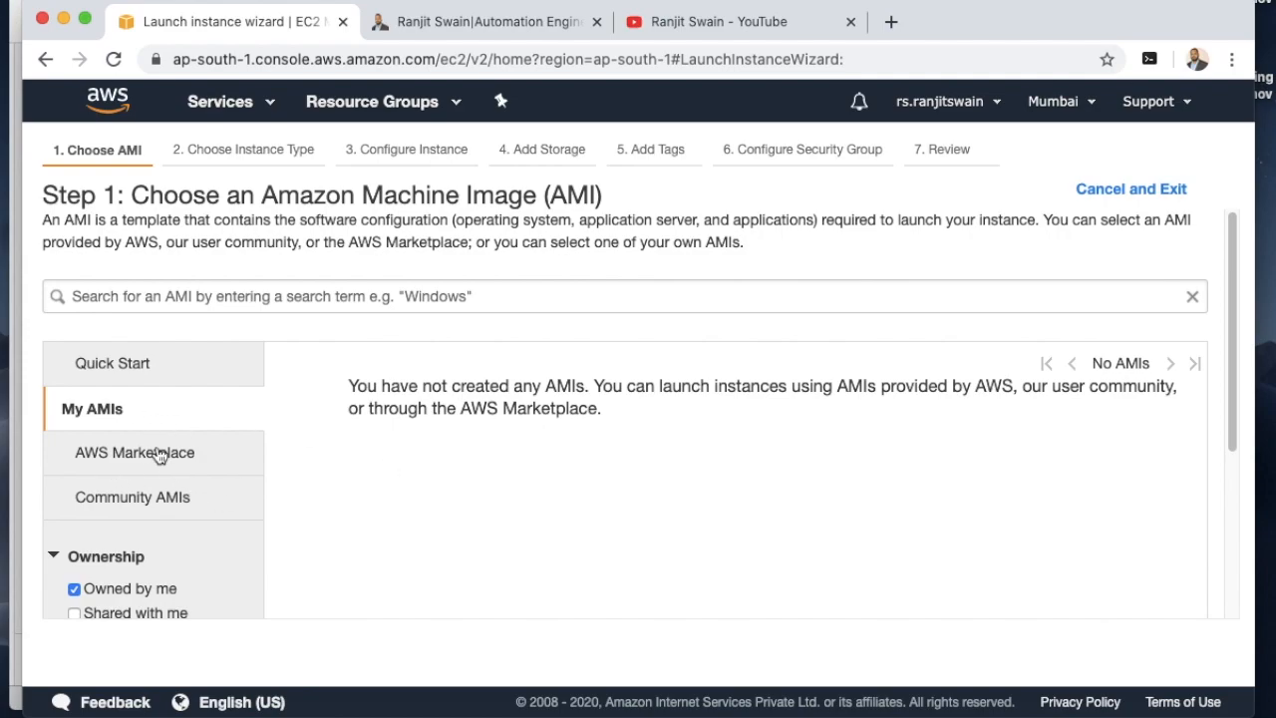
Search the machine images for centos7 from the Quick Start catalog and show the AWS Marketplace matches
left_click(122, 364)
left_click(185, 301)
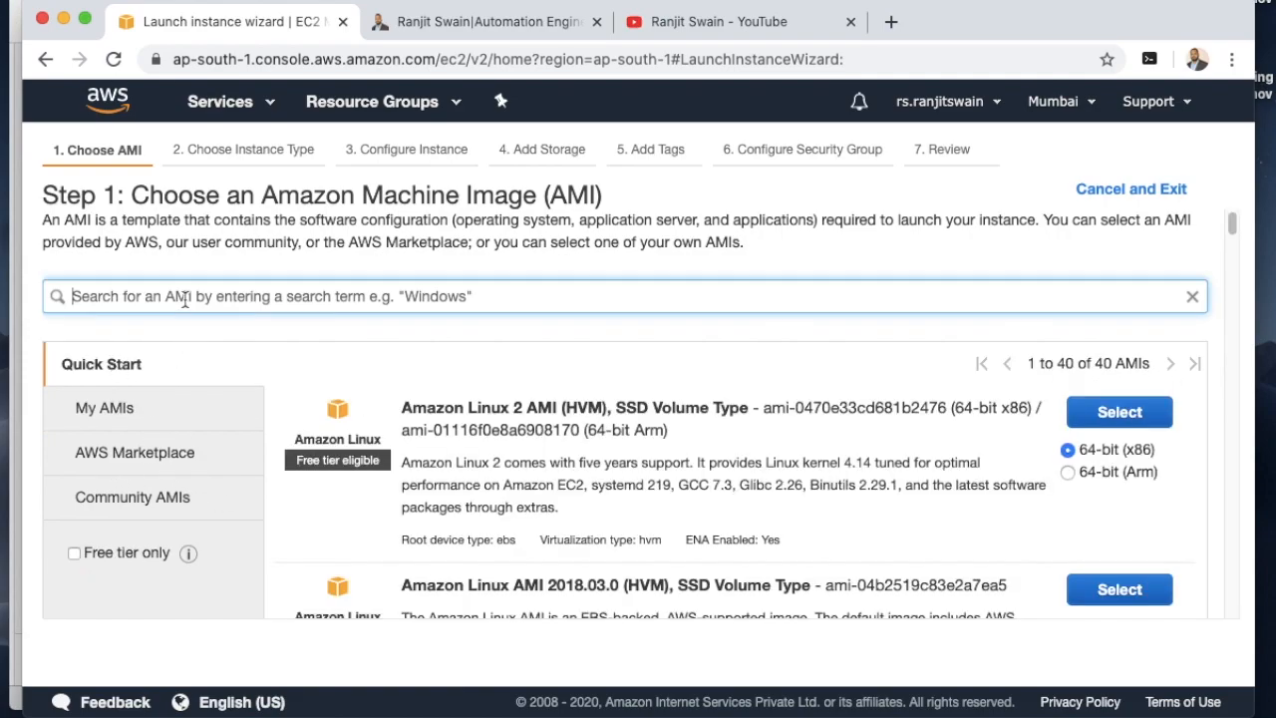
type("centos7")
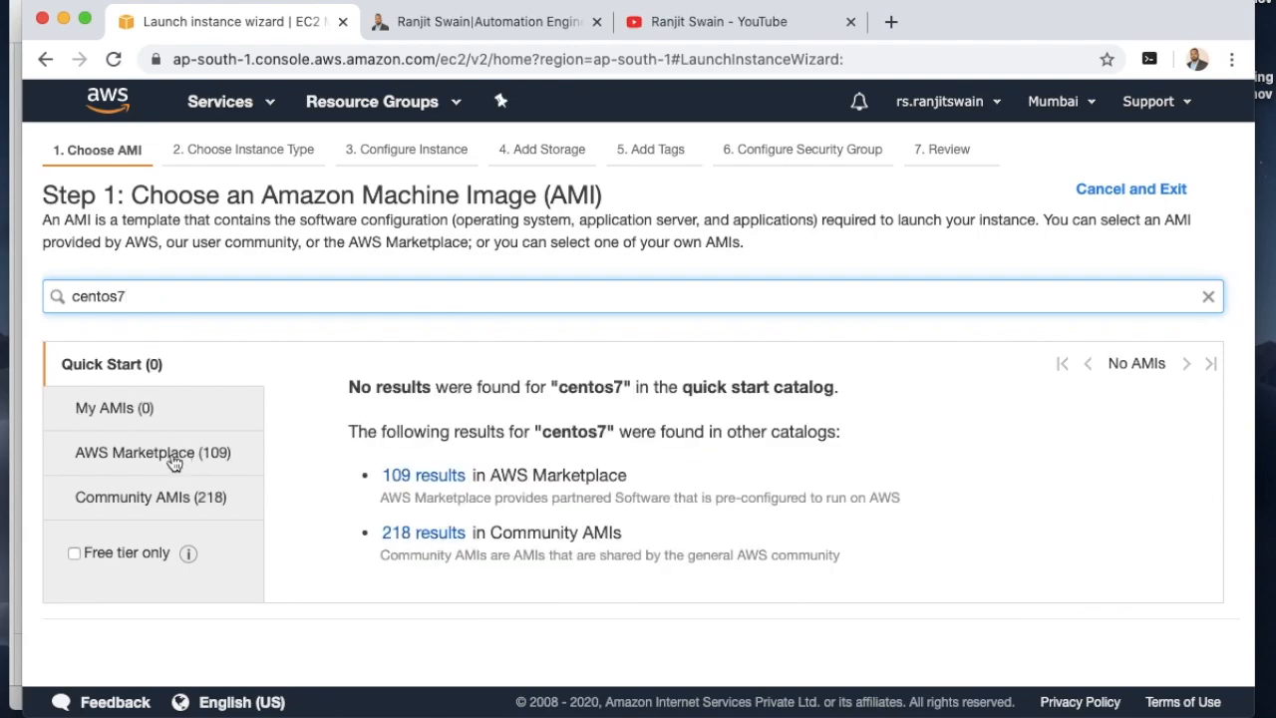
left_click(127, 468)
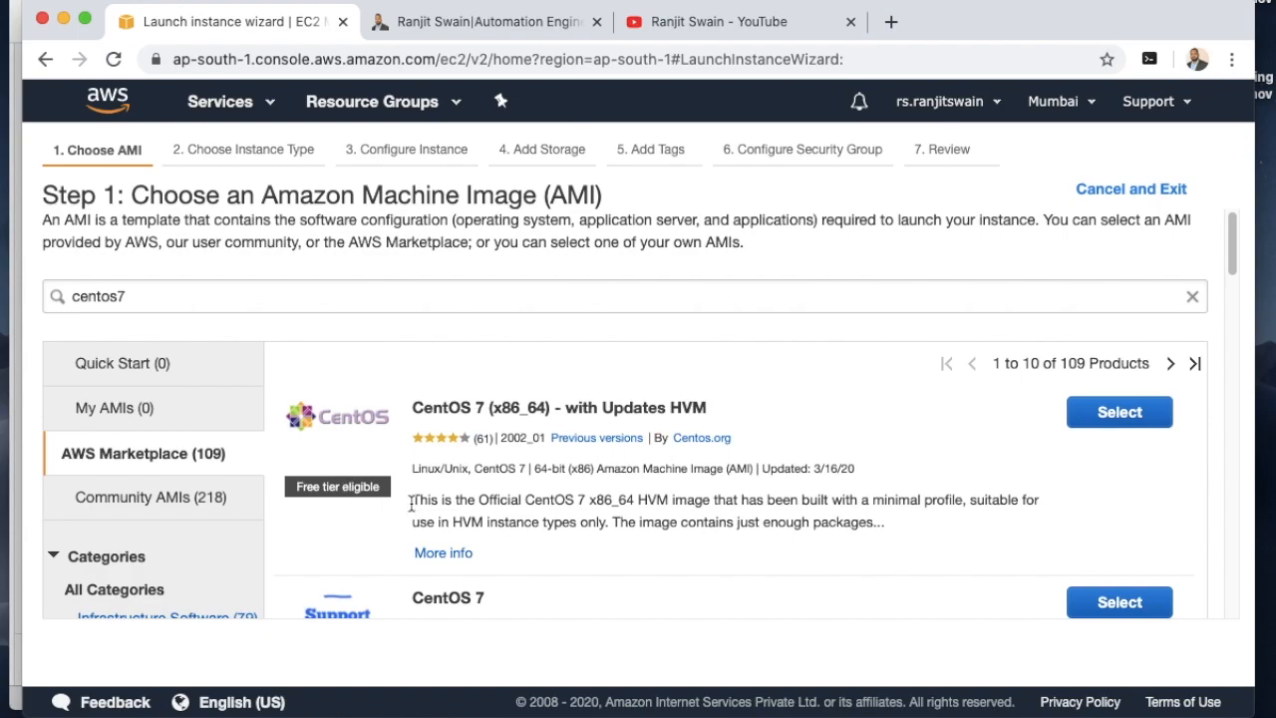
Select the CentOS 7 (x86_64) - with Updates HVM image, review its hourly pricing details and continue to the instance type choice
left_click(1120, 417)
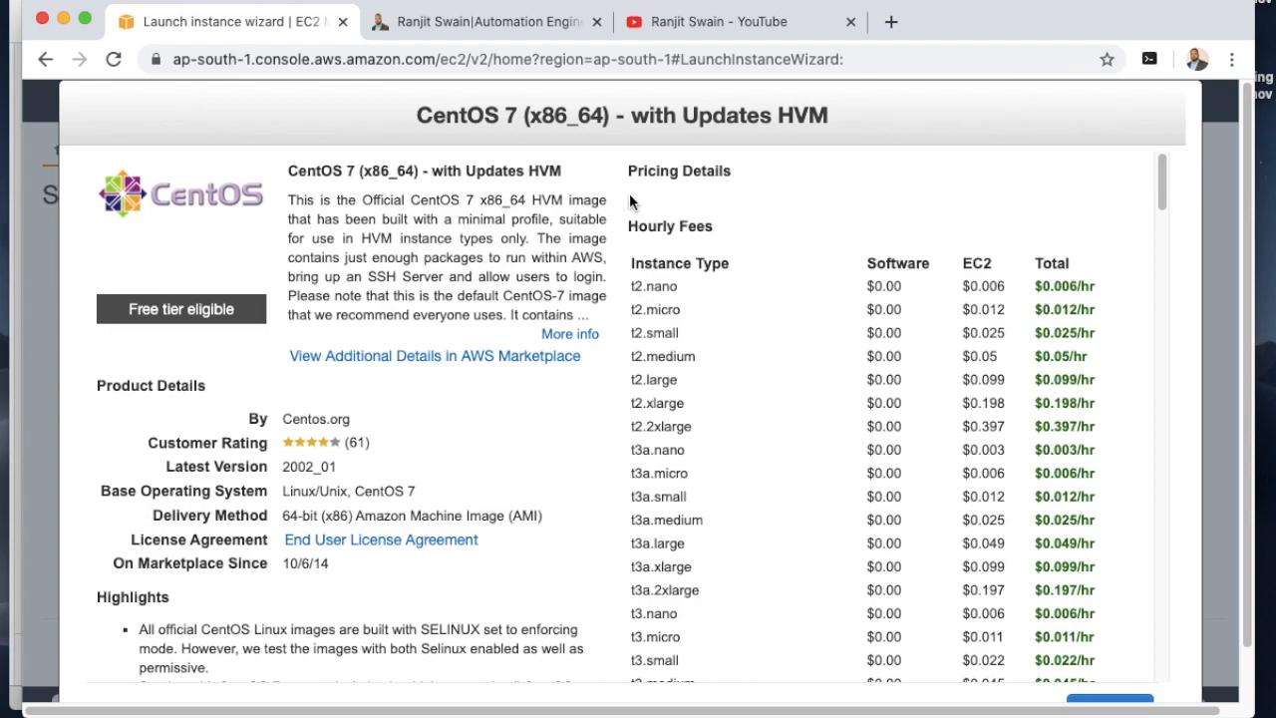
left_click_drag(628, 168, 1134, 463)
left_click(1135, 307)
scroll(1179, 370, "down", 1)
left_click(1114, 663)
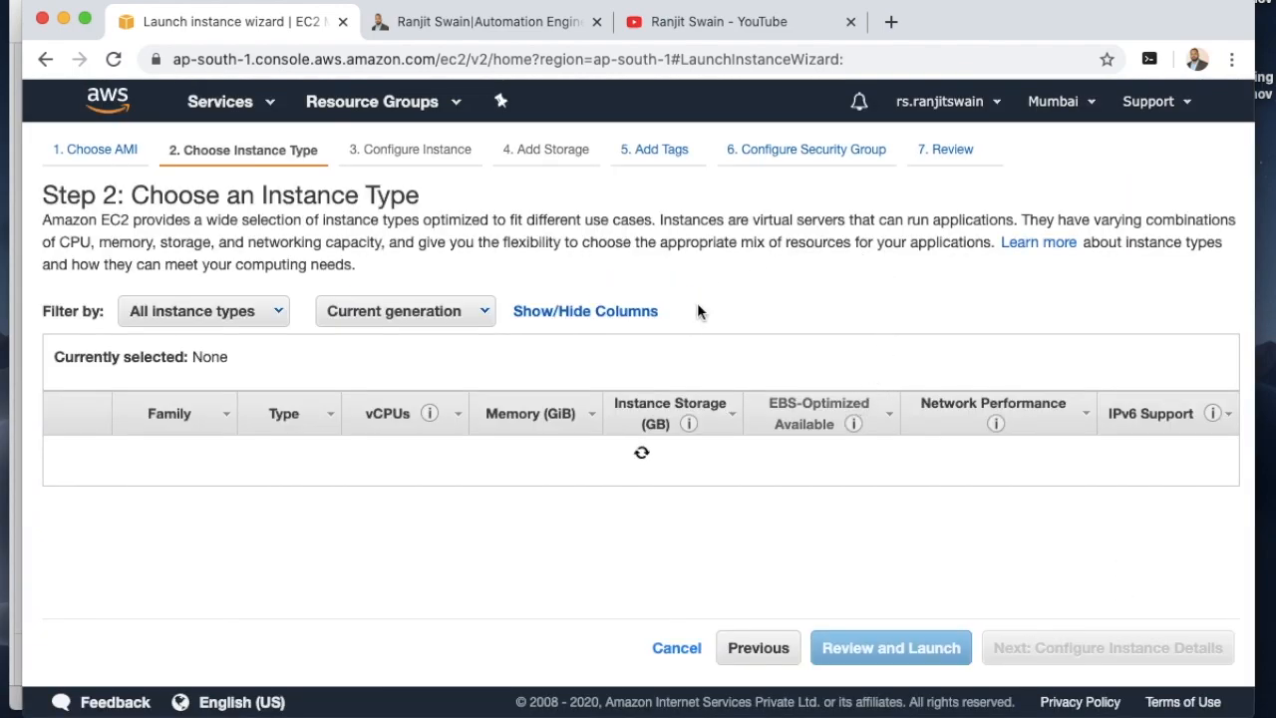
Review the instance types, keep the free tier eligible t2.micro and proceed to the instance details configuration
scroll(865, 326, "down", 2)
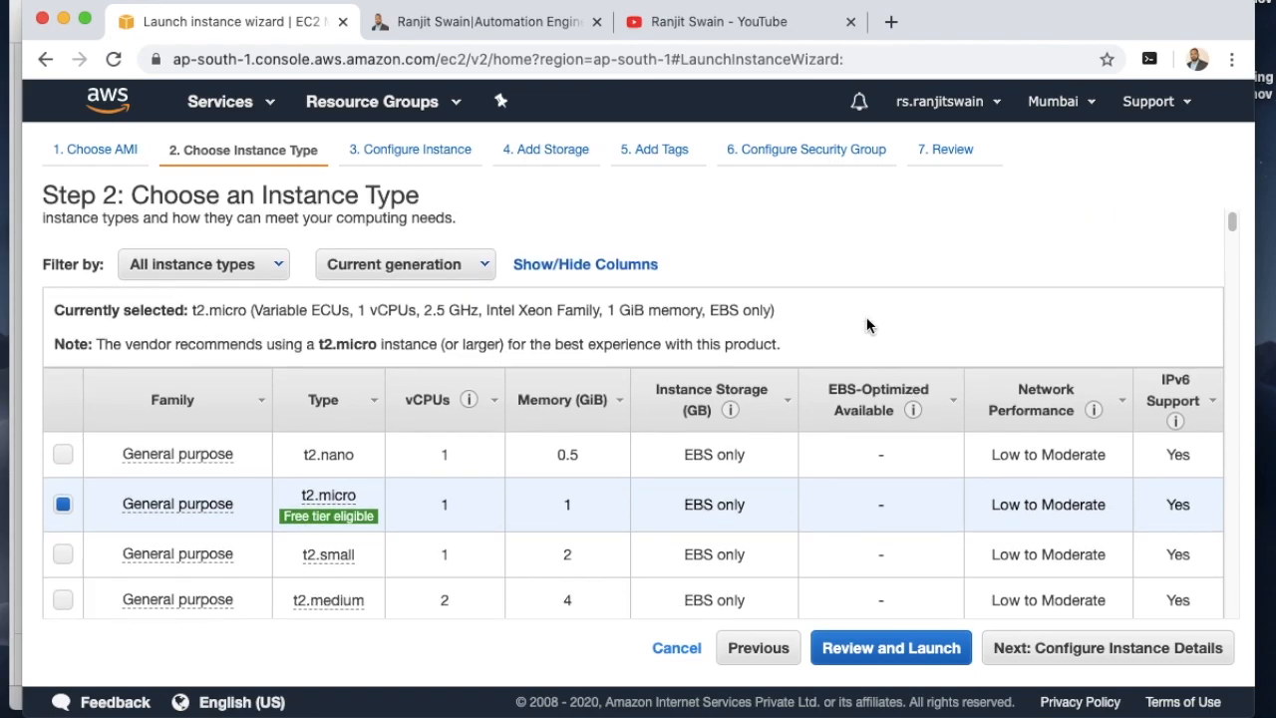
scroll(868, 324, "up", 2)
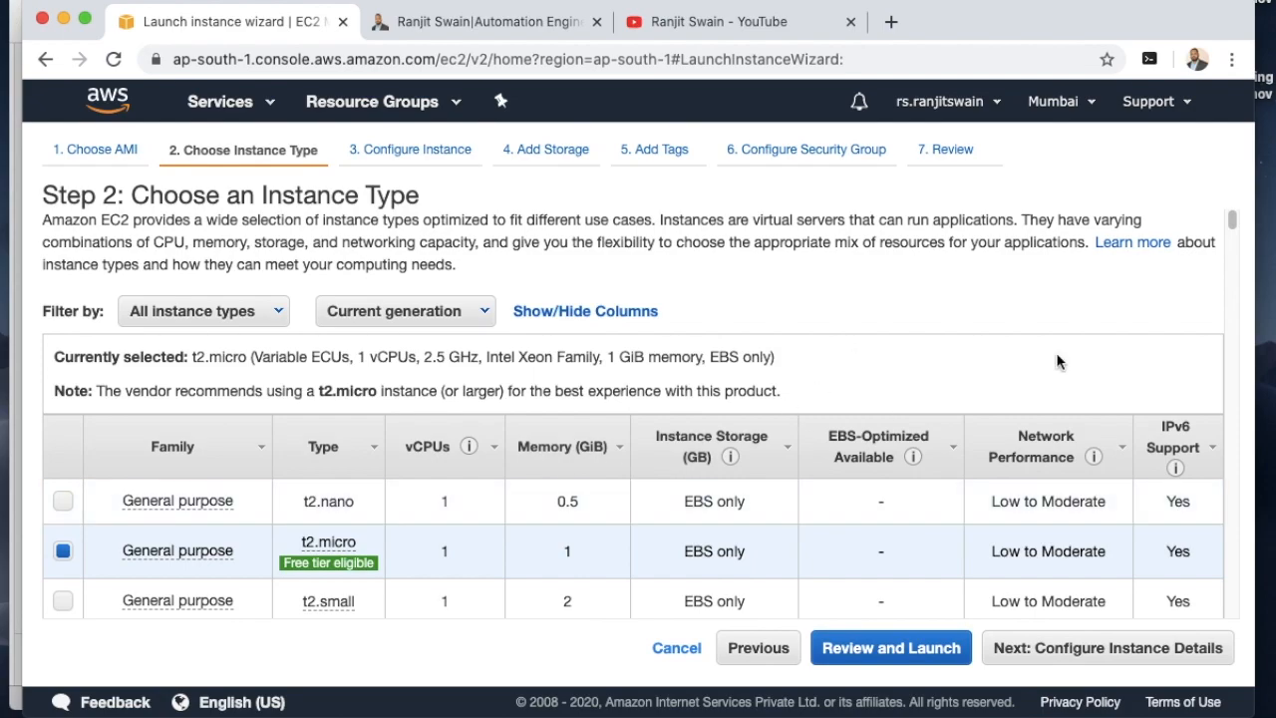
left_click_drag(1233, 218, 1259, 211)
mouse_move(177, 503)
mouse_move(317, 539)
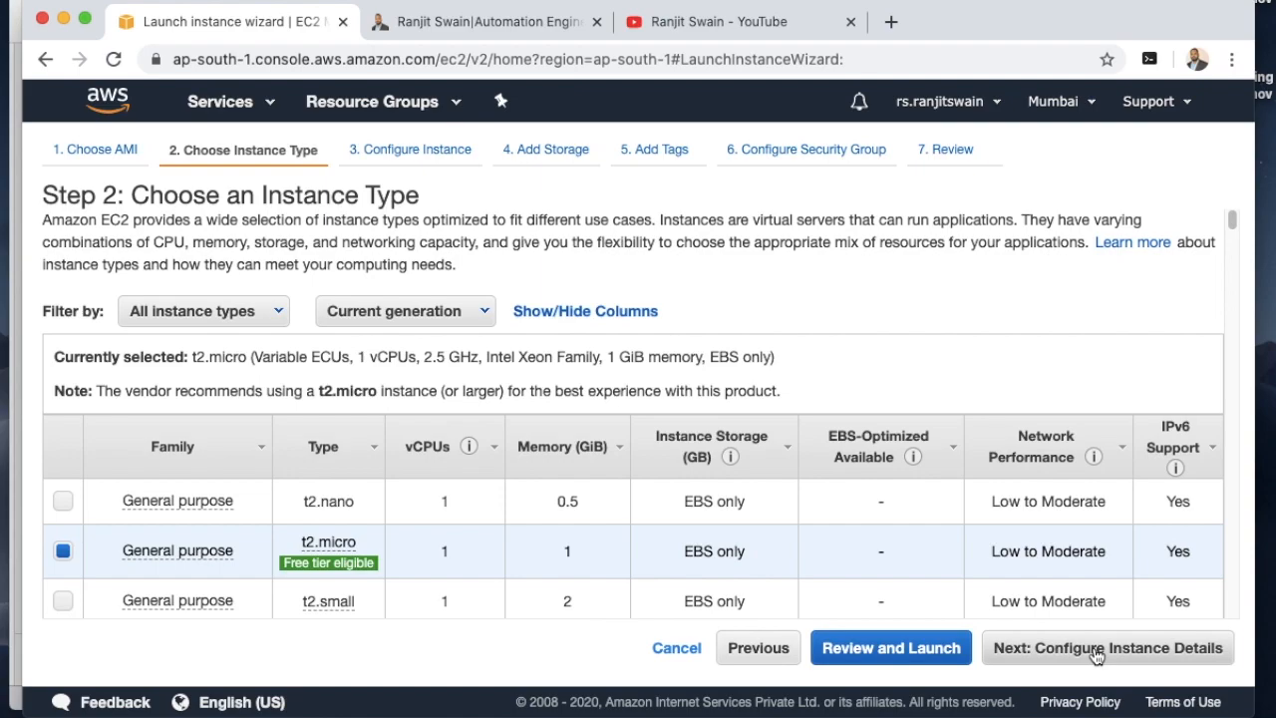
left_click(1097, 650)
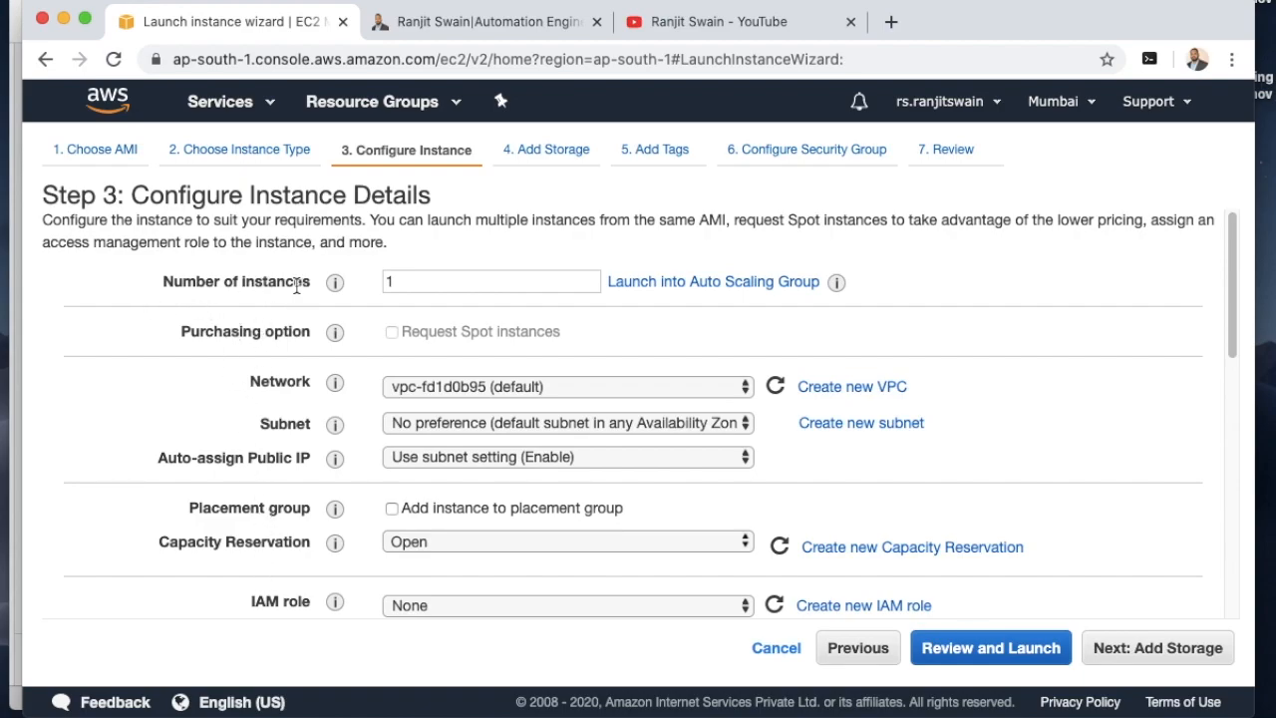
Try 3 as the number of instances and return the value to 1
left_click(386, 283)
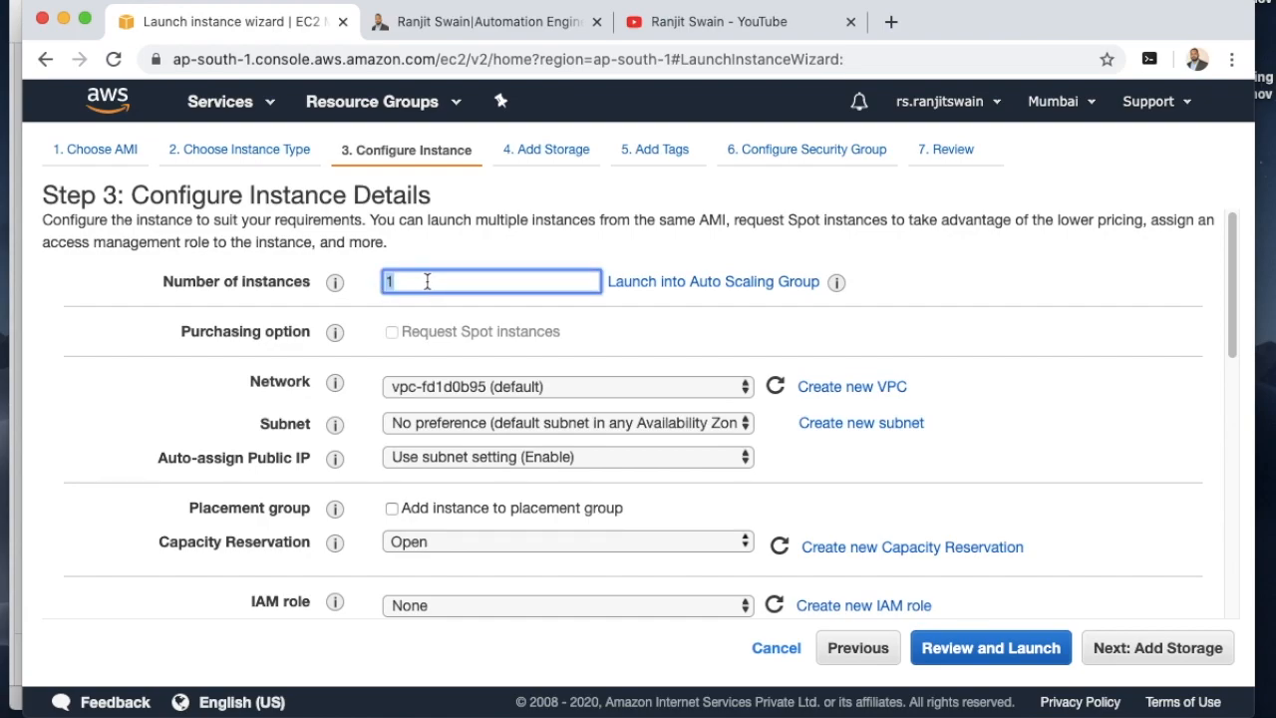
type("3")
key("BackSpace")
key("BackSpace")
Check the VPC choices available for the instance's network and keep the default VPC
scroll(320, 334, "down", 2)
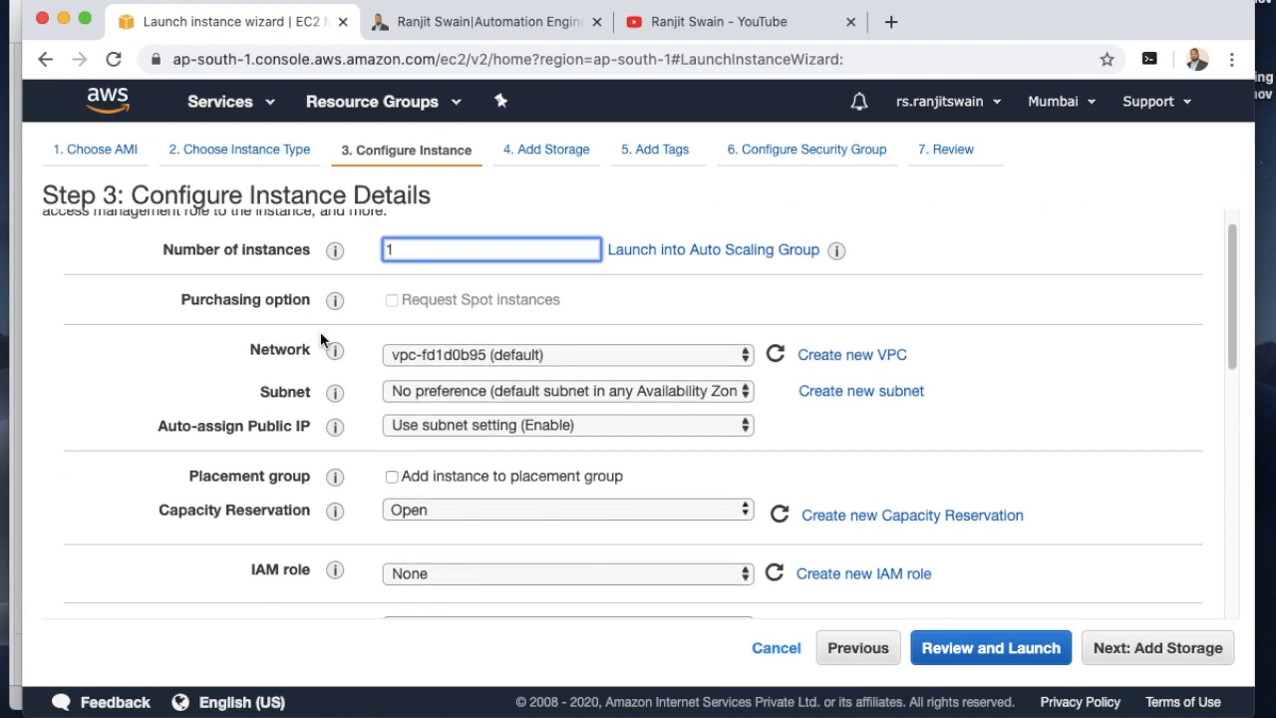
scroll(312, 345, "down", 1)
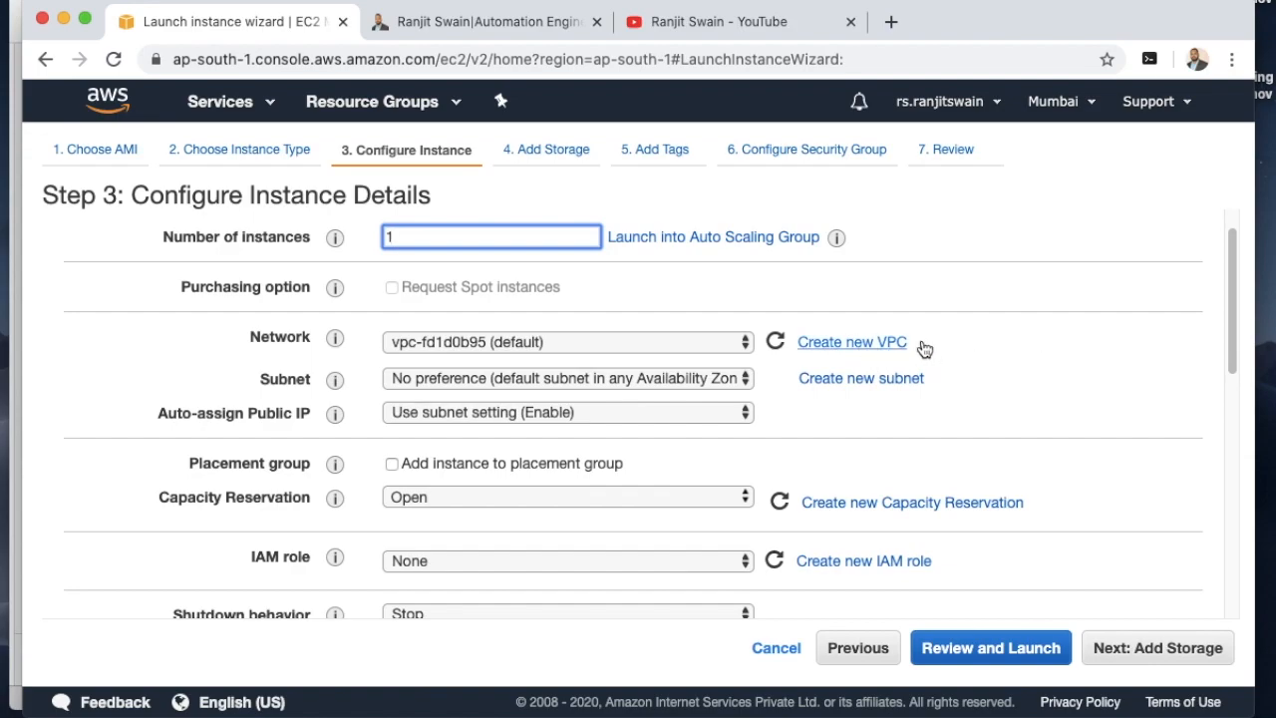
left_click(556, 344)
left_click(260, 346)
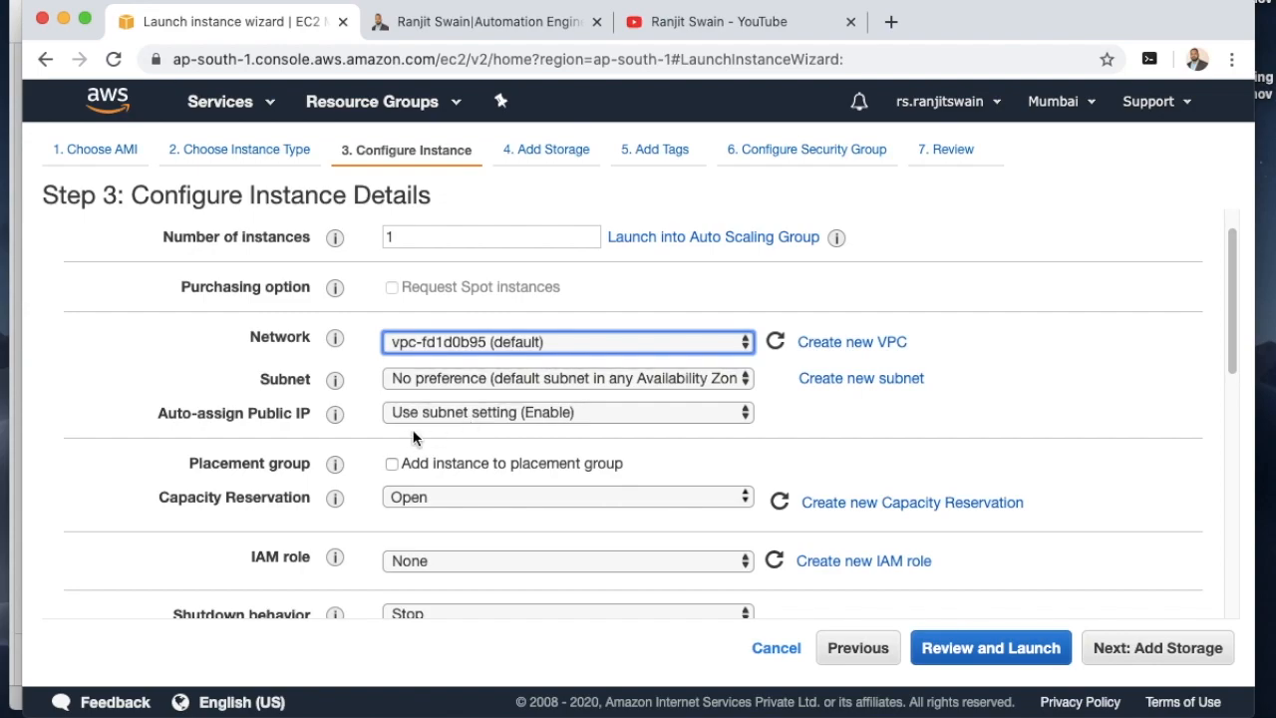
Review the placement group and capacity reservation settings, and check the IAM role choices, leaving the role at None
scroll(368, 436, "down", 1)
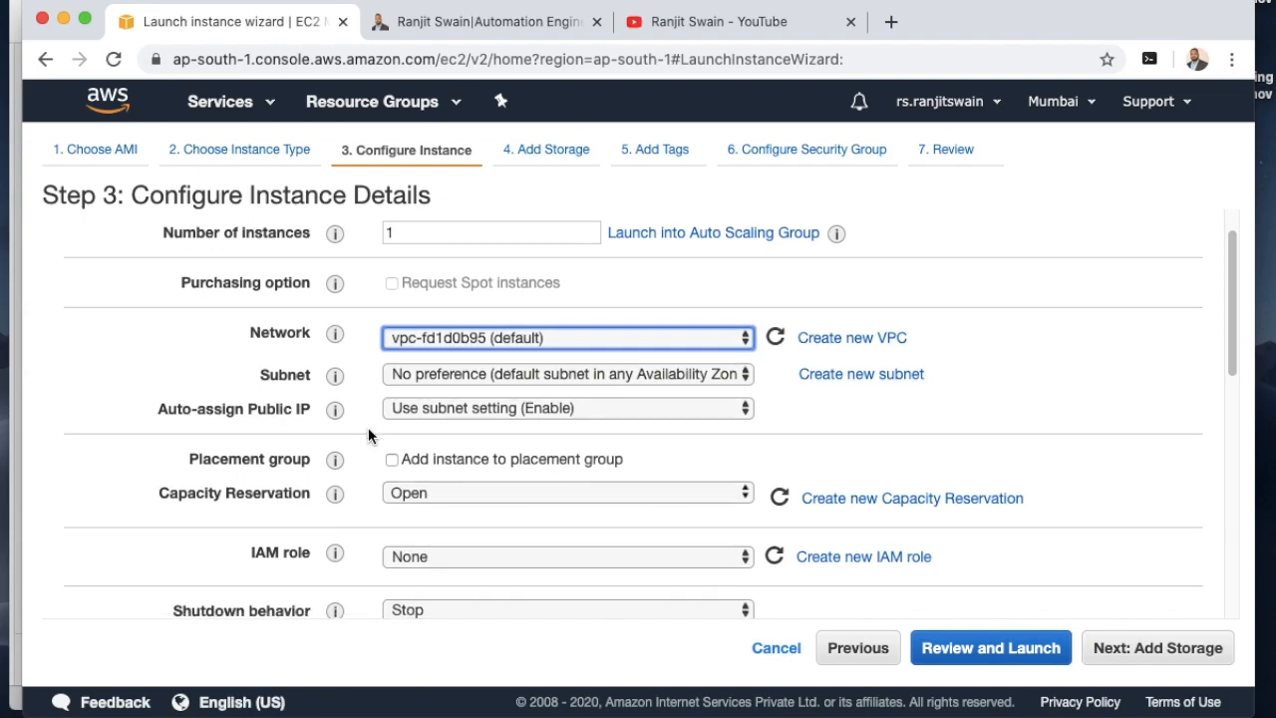
scroll(367, 433, "down", 3)
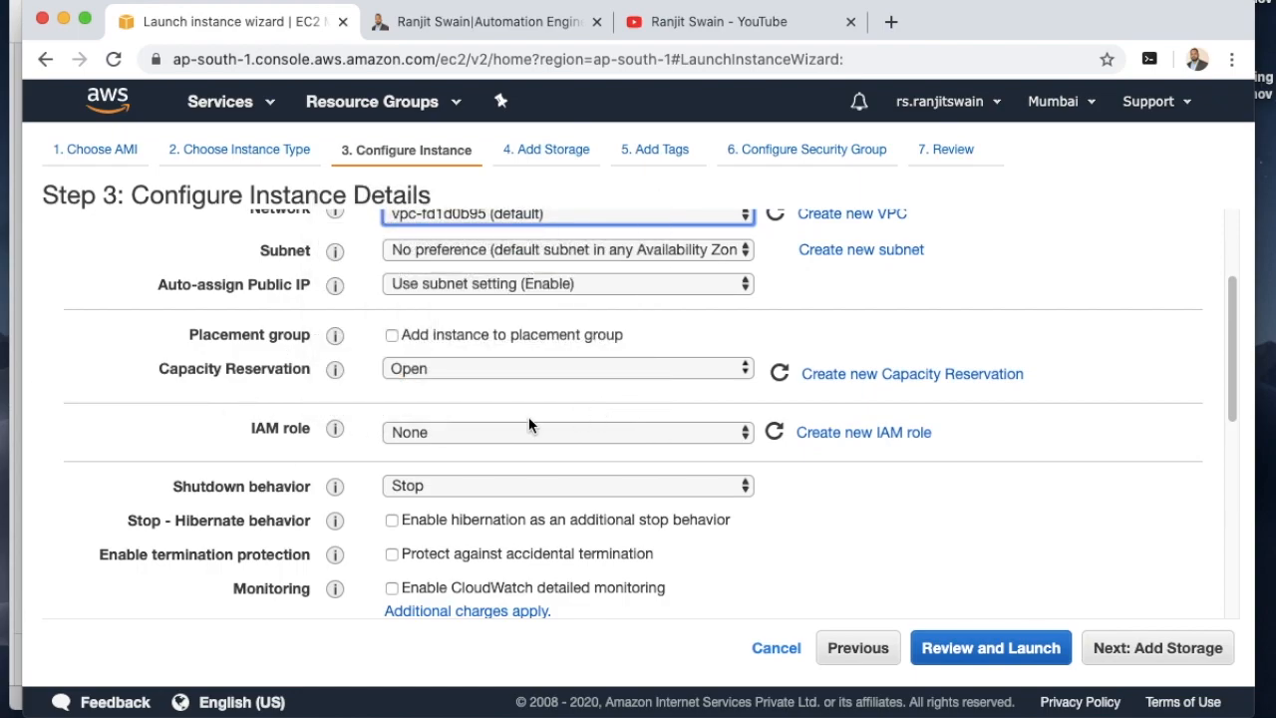
scroll(963, 489, "down", 2)
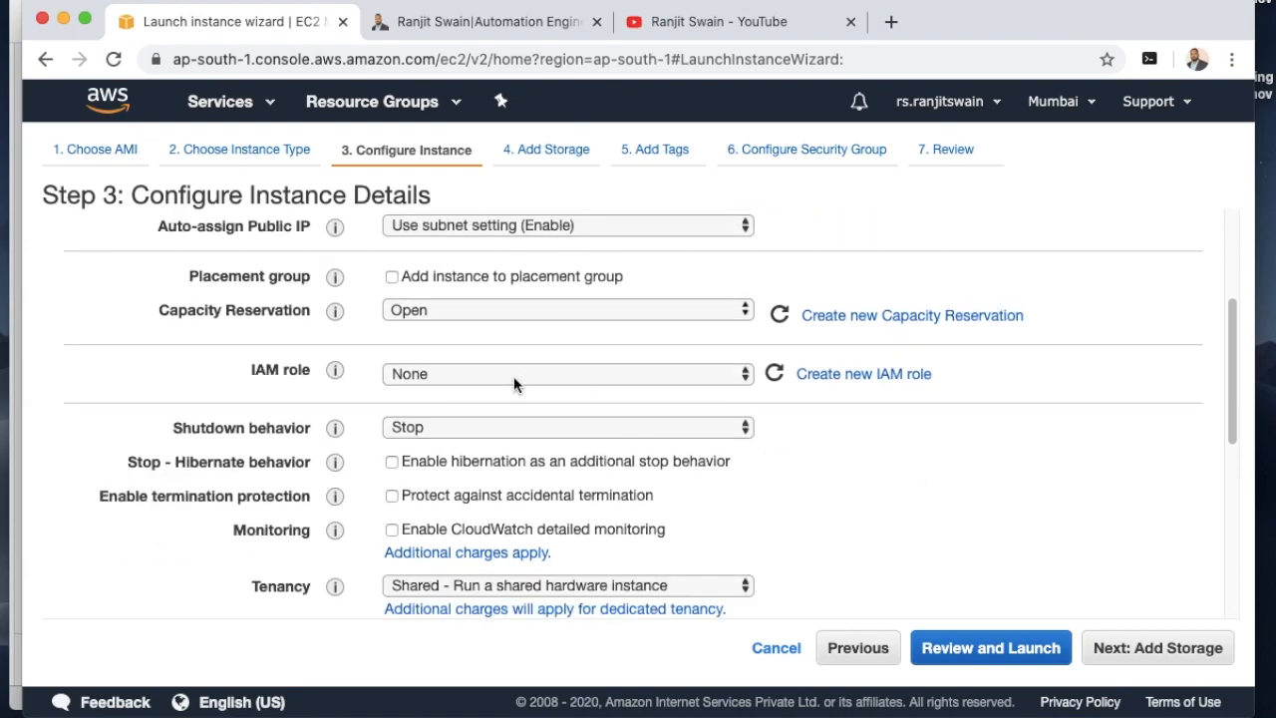
left_click(705, 384)
left_click(705, 384)
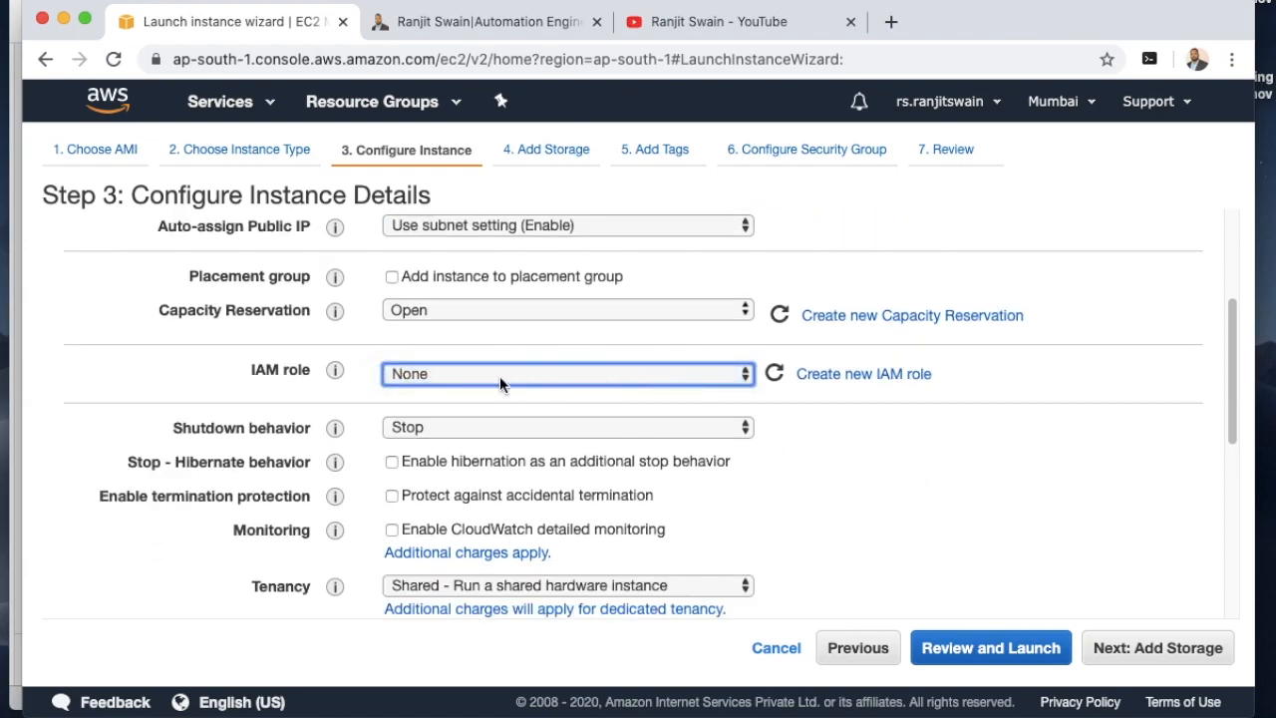
left_click(827, 398)
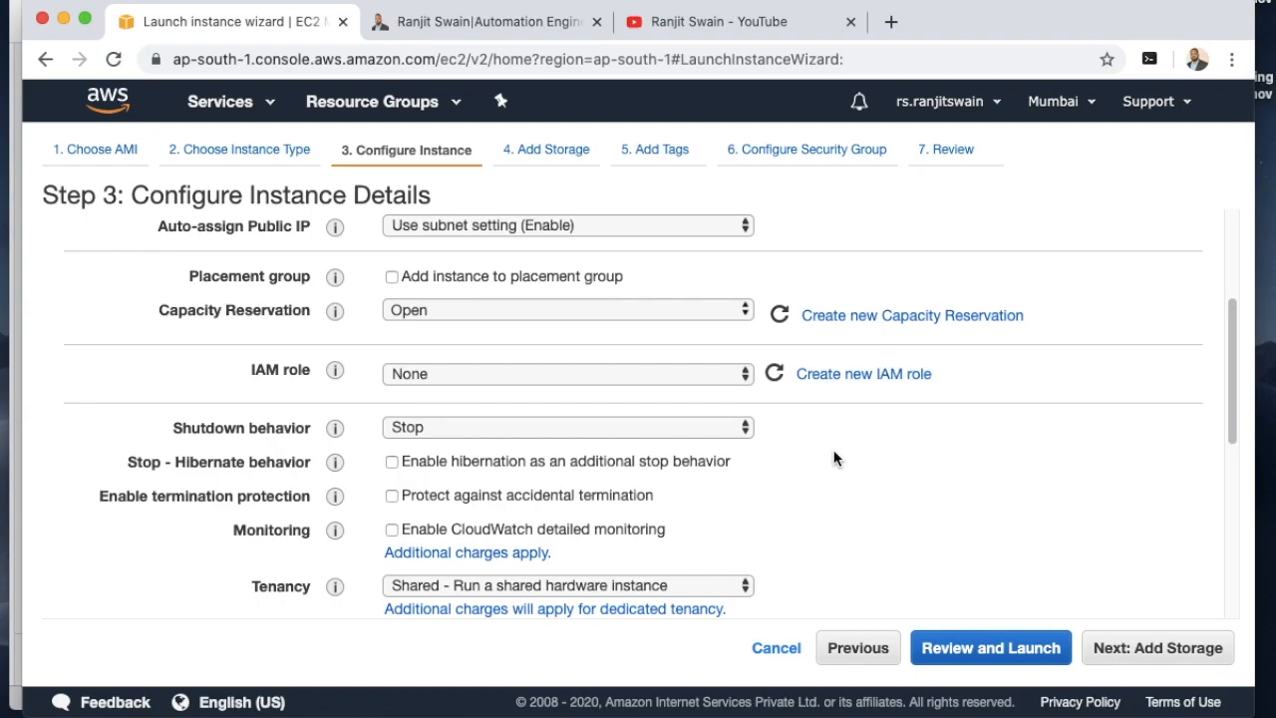
Set the instance's shutdown behavior to Terminate
scroll(820, 447, "down", 1)
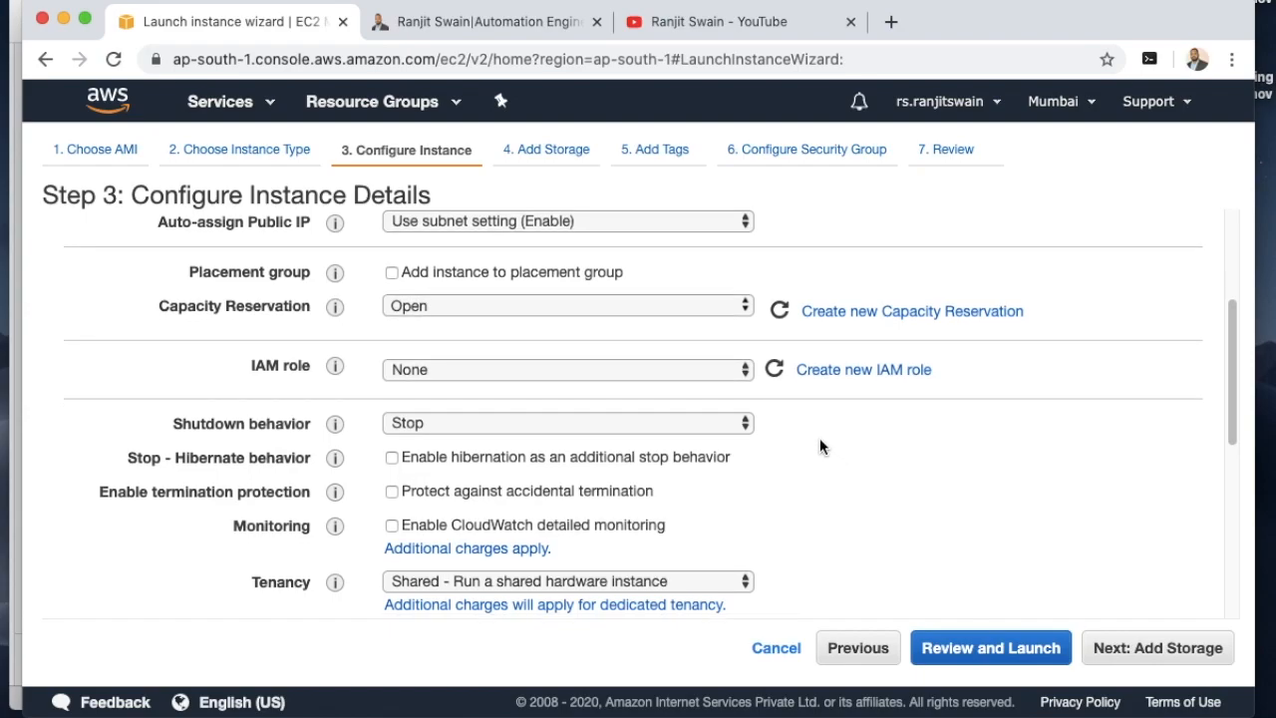
left_click(731, 426)
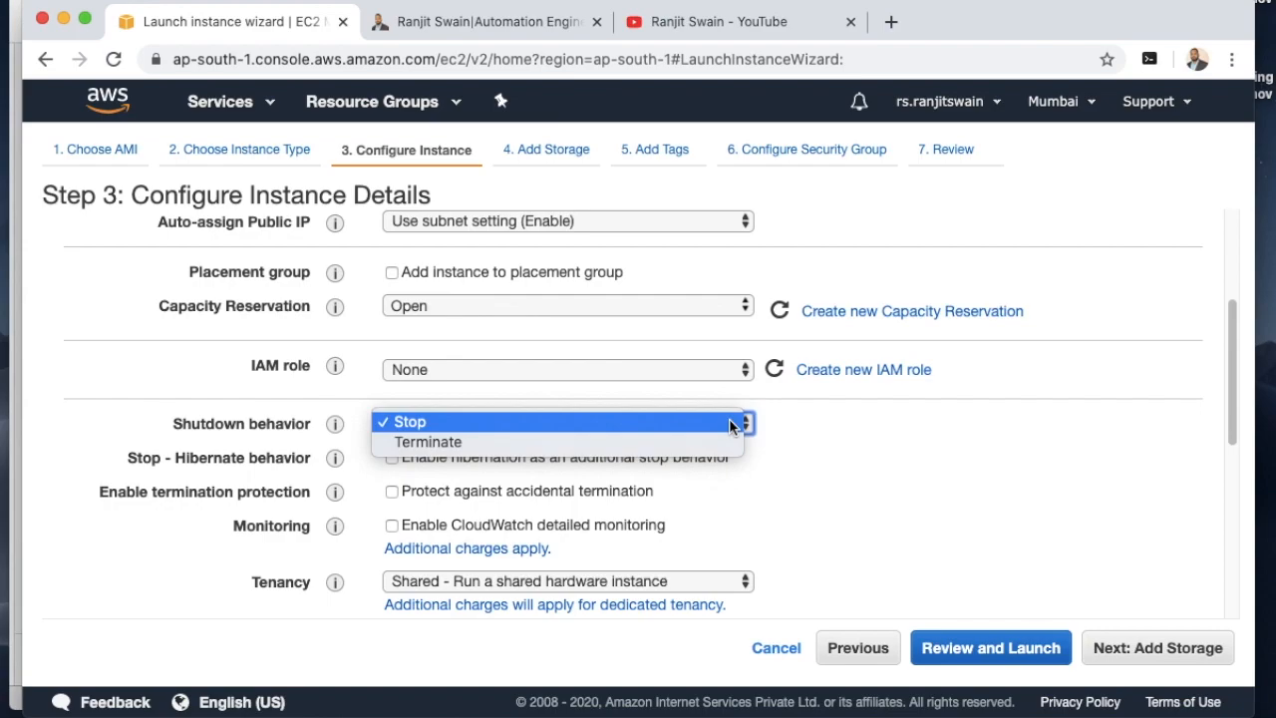
left_click(480, 442)
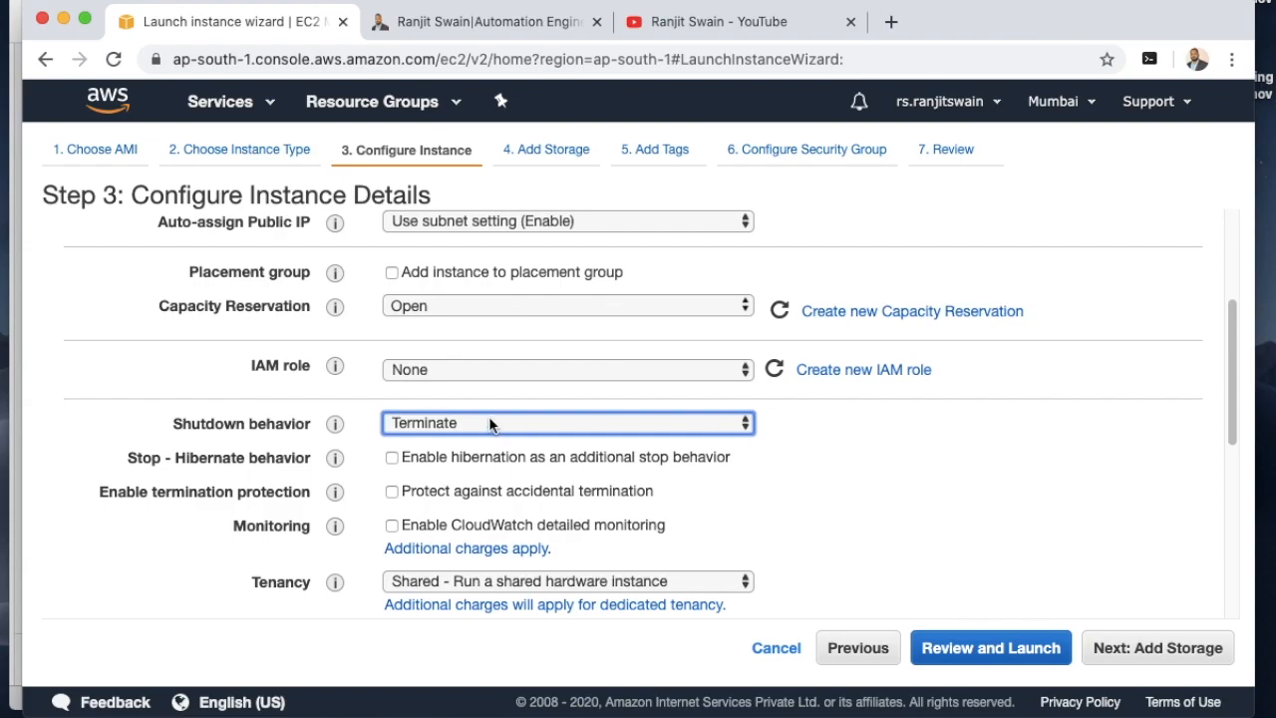
left_click(622, 424)
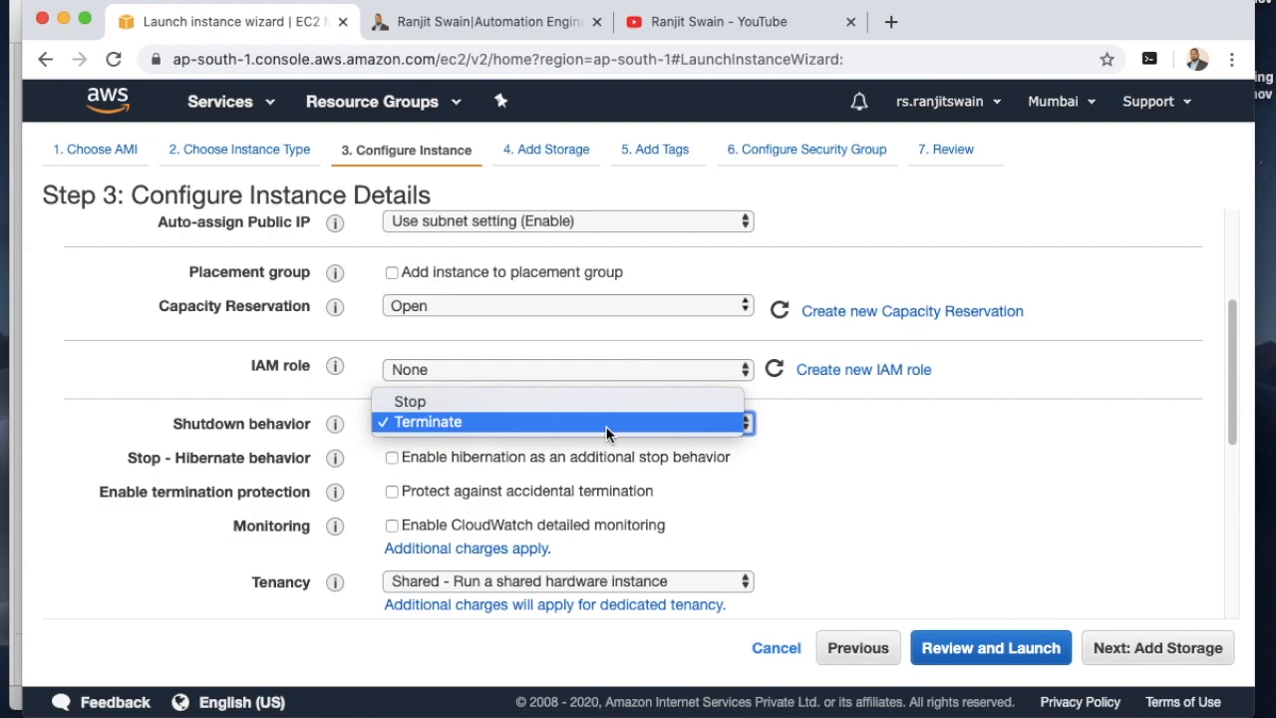
left_click(803, 448)
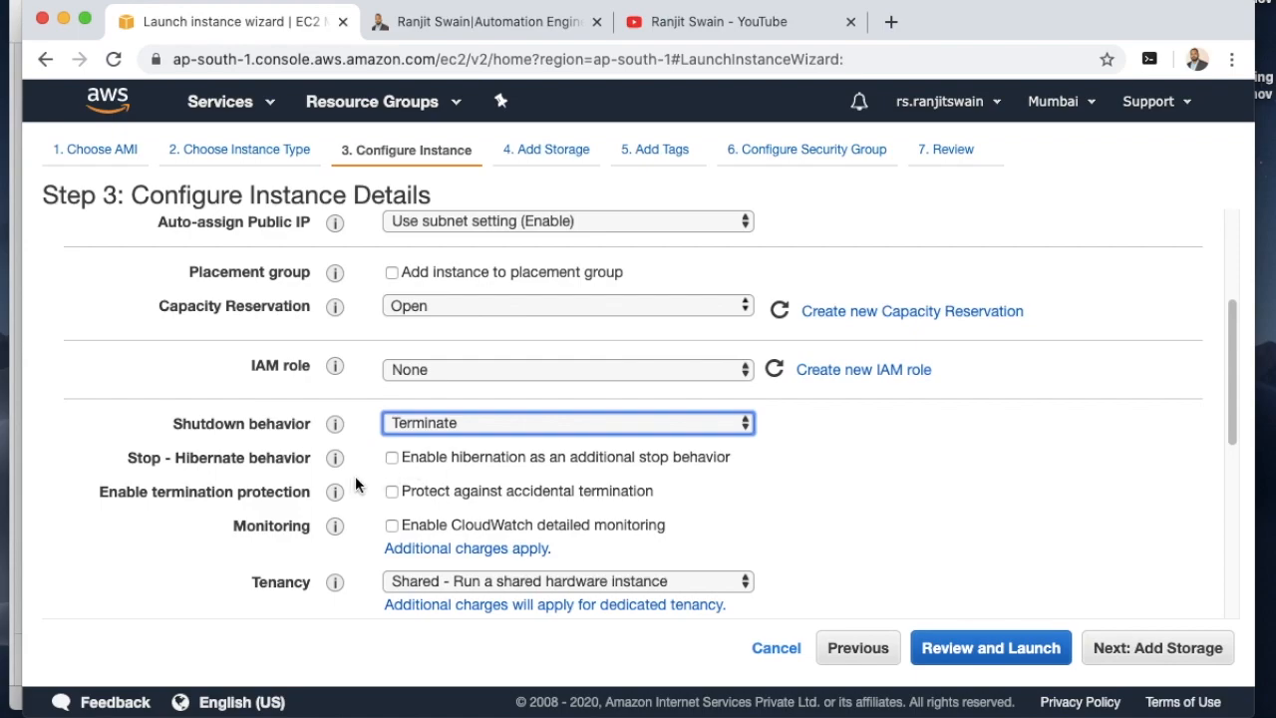
Review the remaining instance settings, from termination protection, monitoring and tenancy through the Advanced Details metadata and user data options
scroll(353, 535, "down", 1)
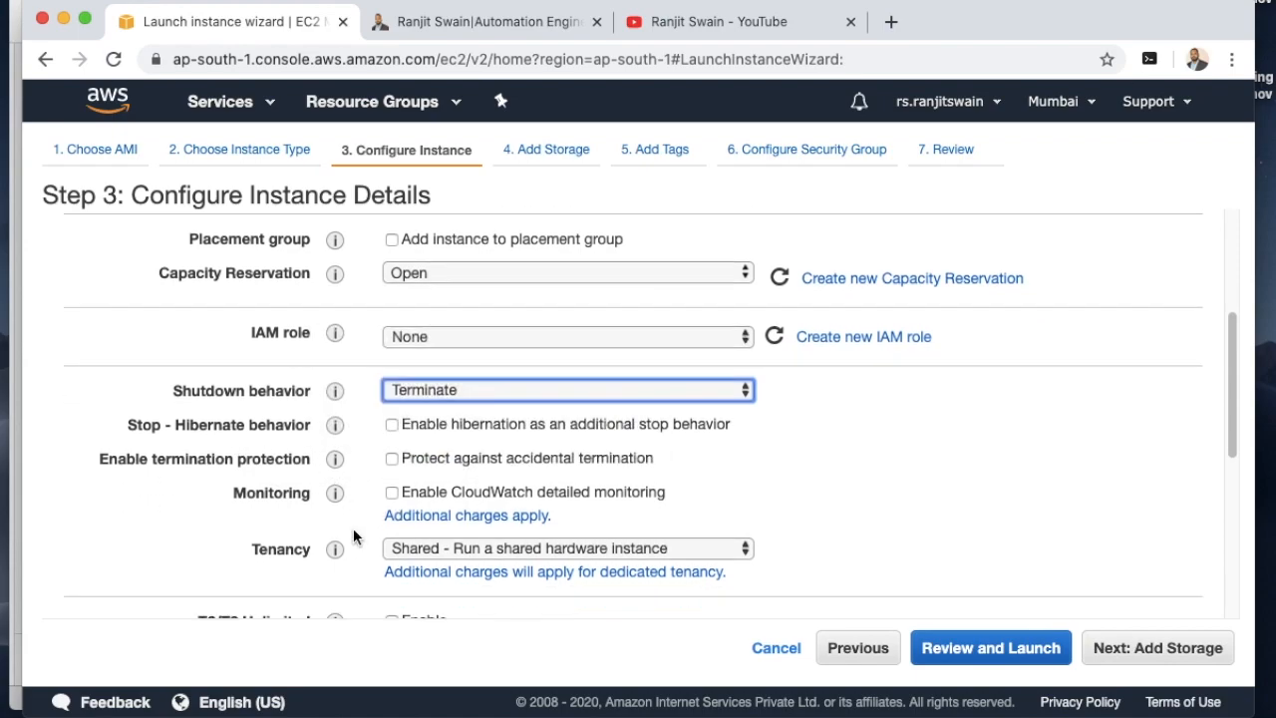
scroll(352, 529, "down", 5)
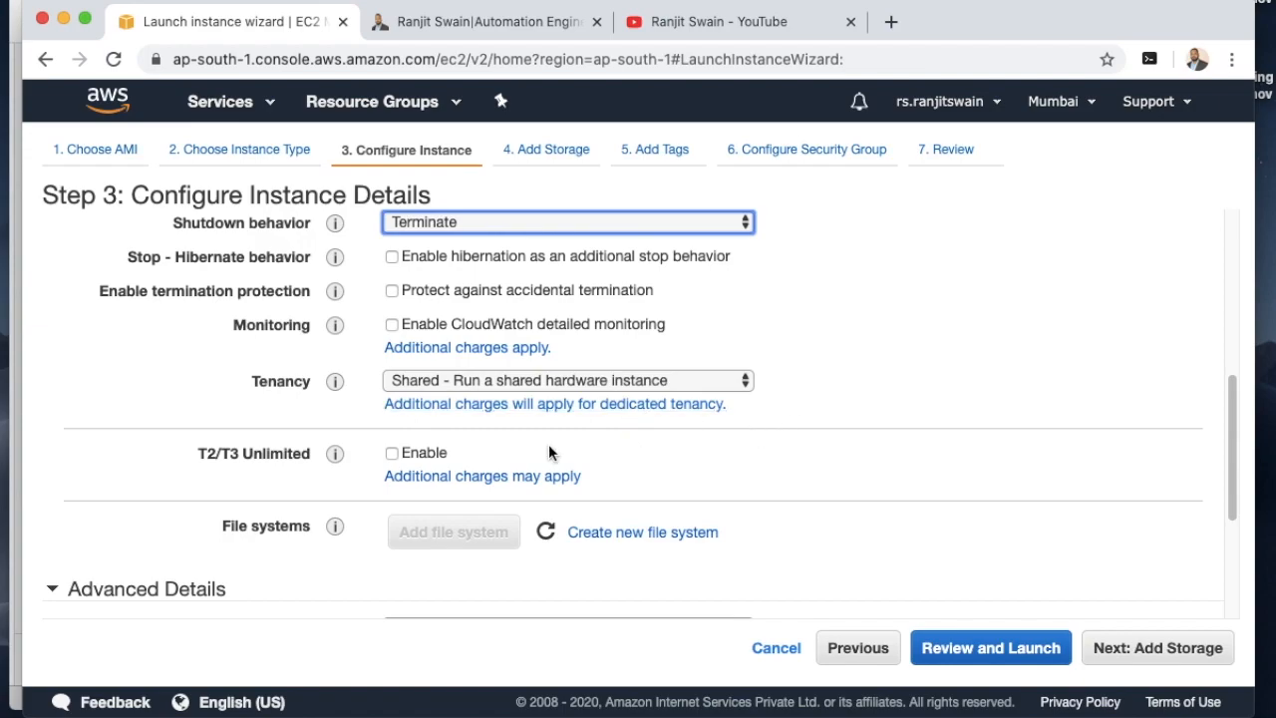
scroll(629, 448, "down", 8)
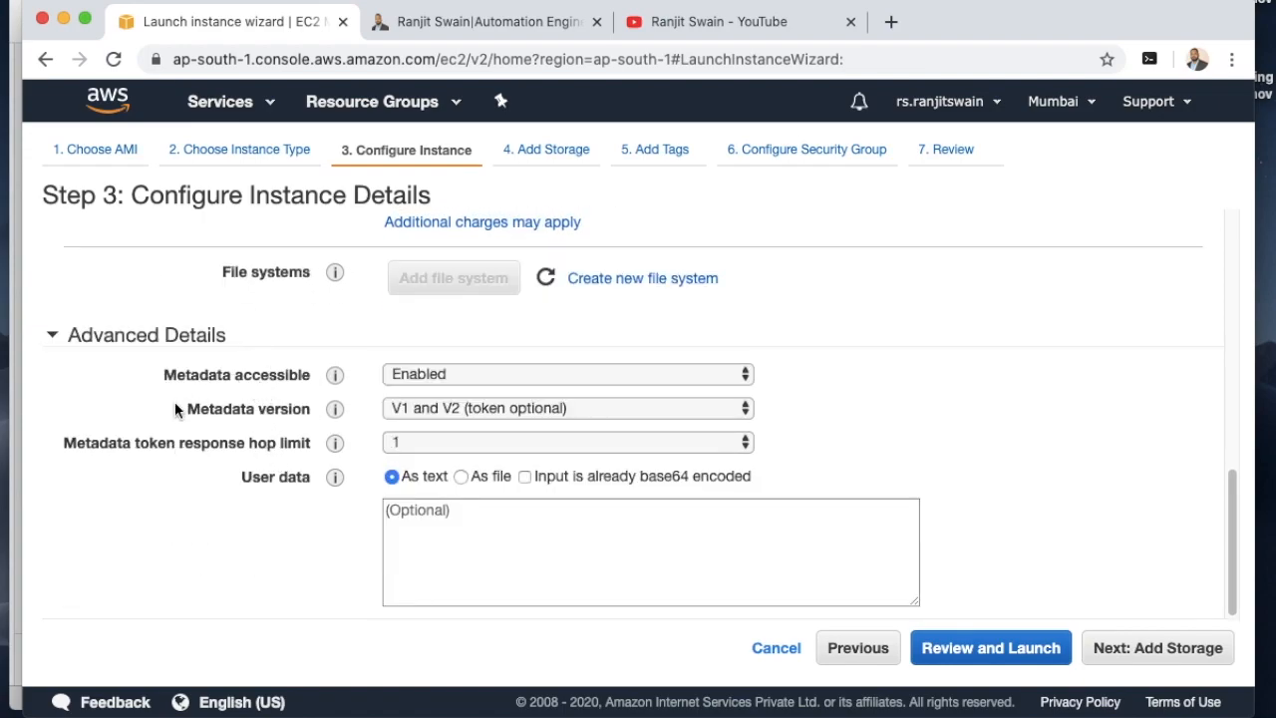
scroll(189, 478, "up", 4)
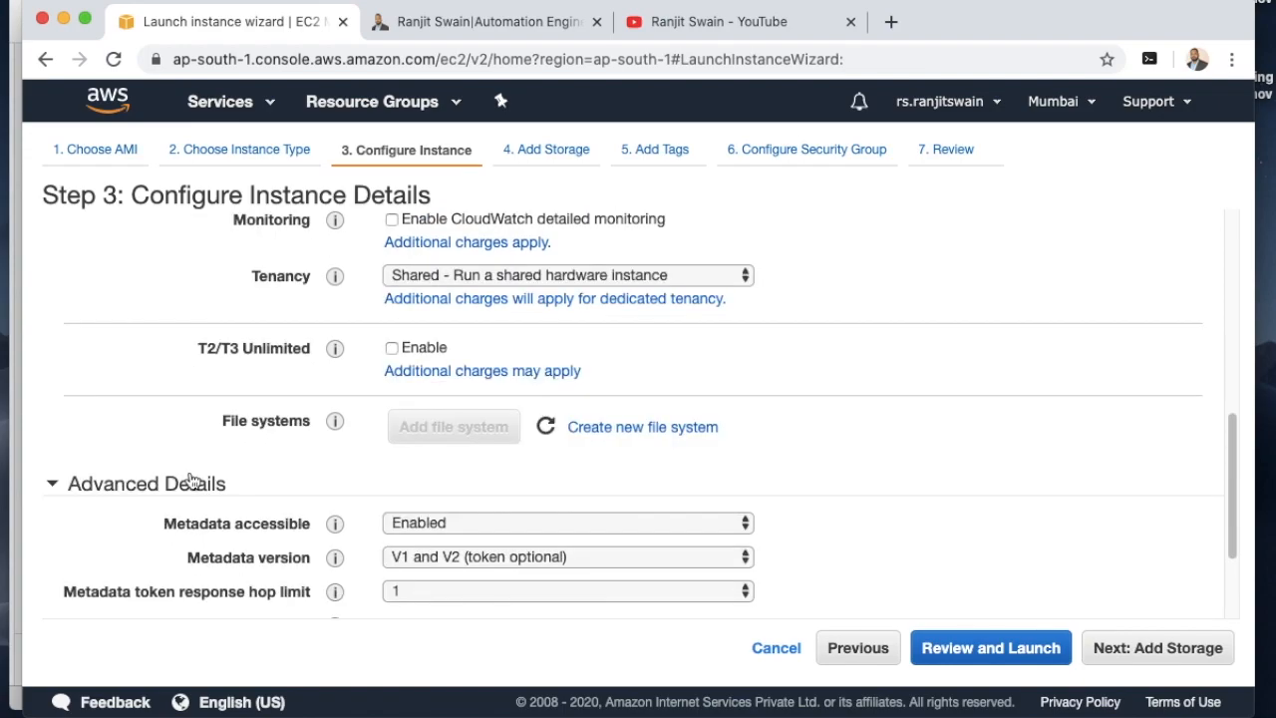
Continue to the storage settings and check the root volume's type choices, keeping General Purpose SSD (gp2)
scroll(191, 478, "up", 10)
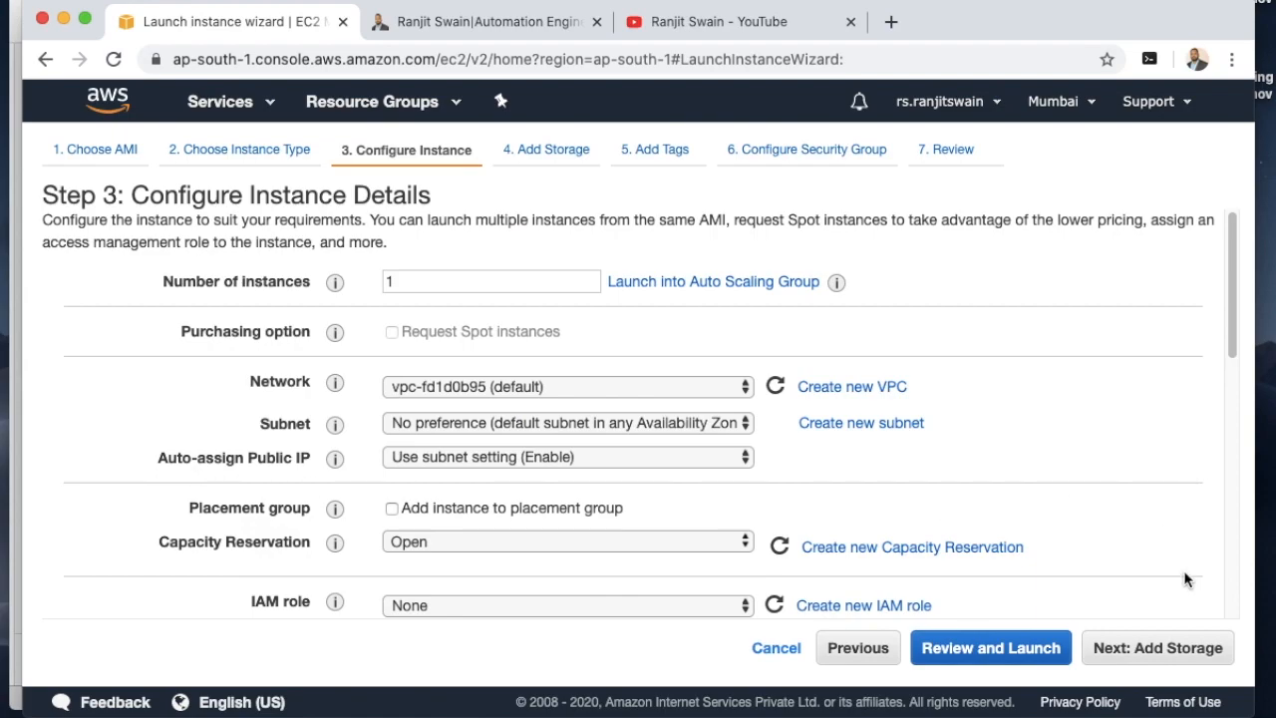
left_click(1164, 650)
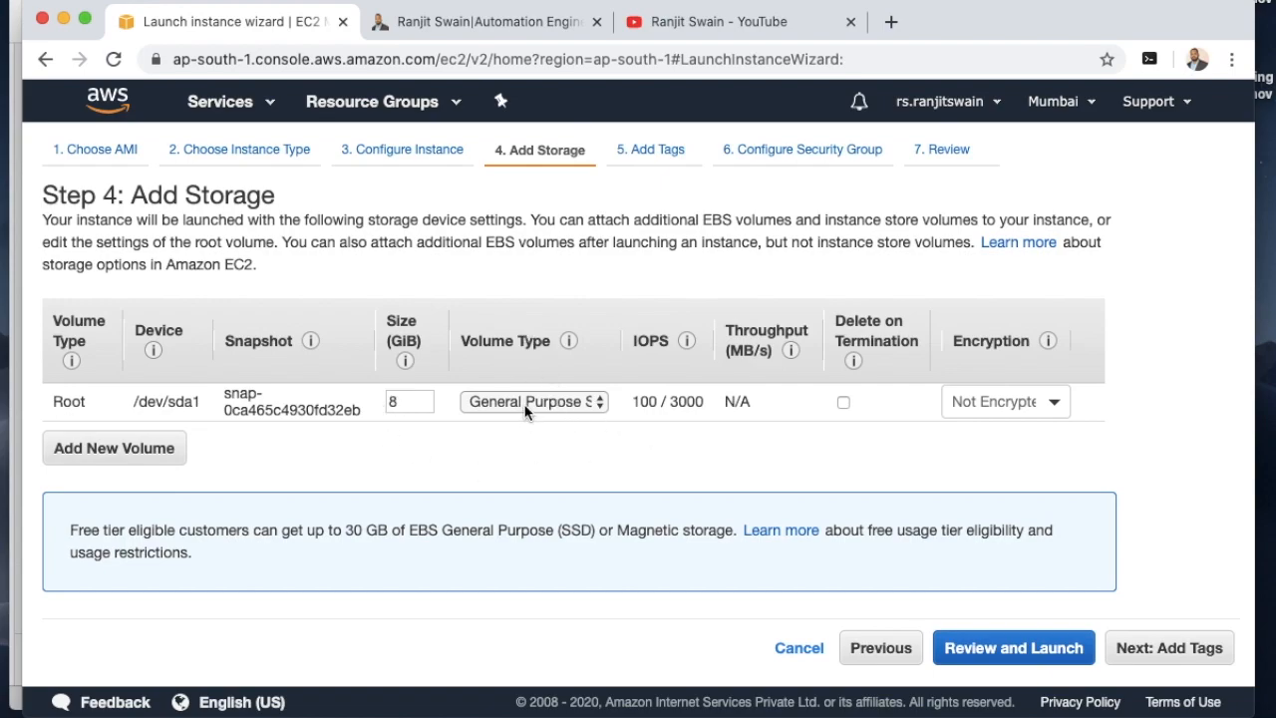
left_click(583, 401)
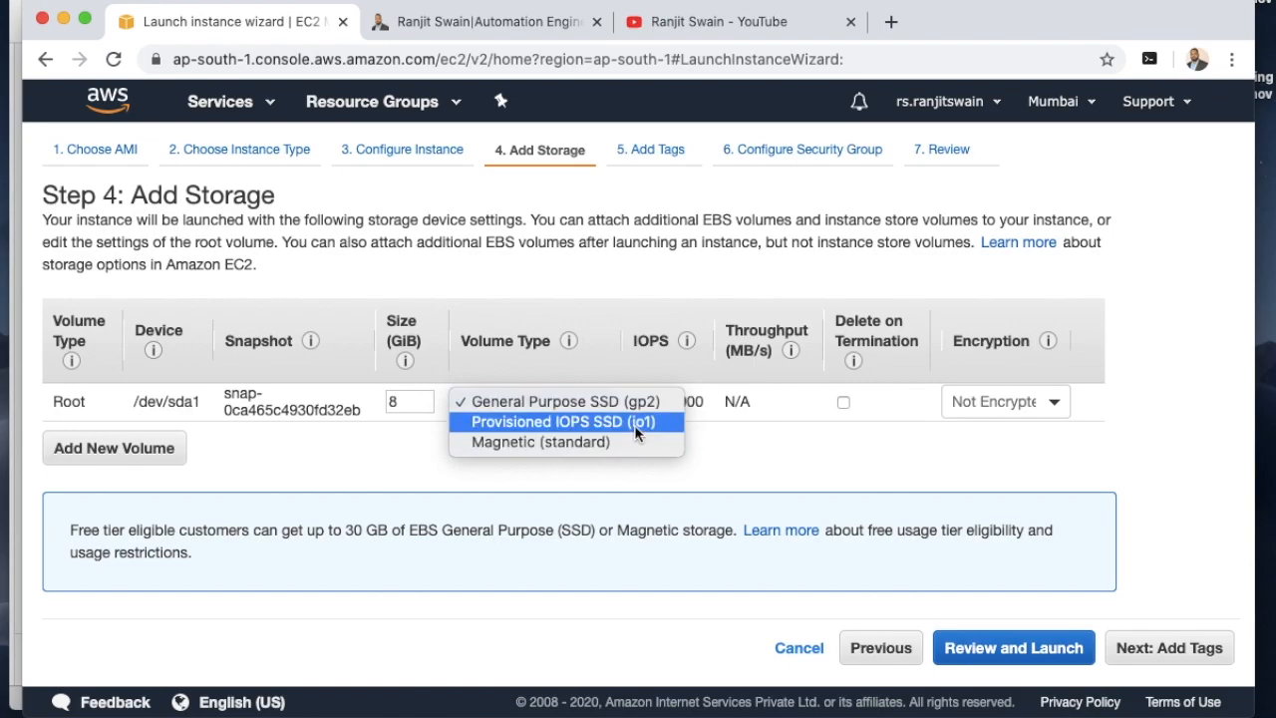
left_click(564, 404)
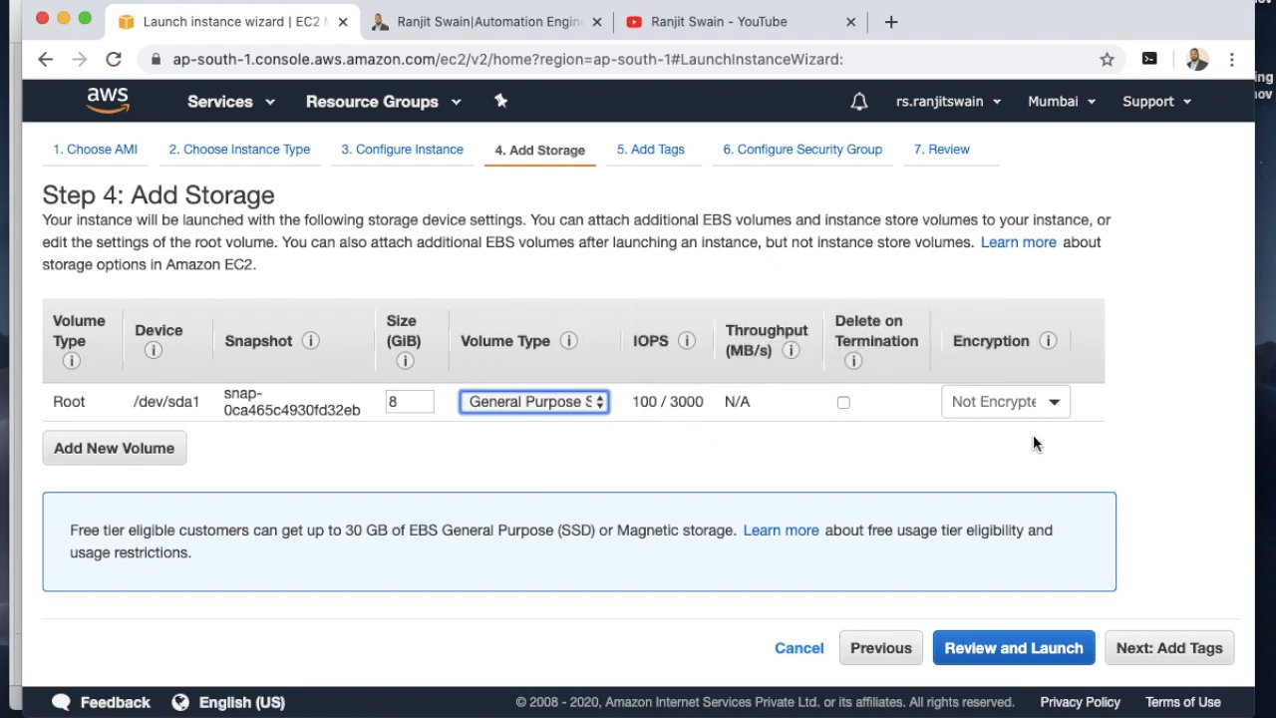
Enable Delete on Termination for the root volume /dev/sda1
left_click(844, 402)
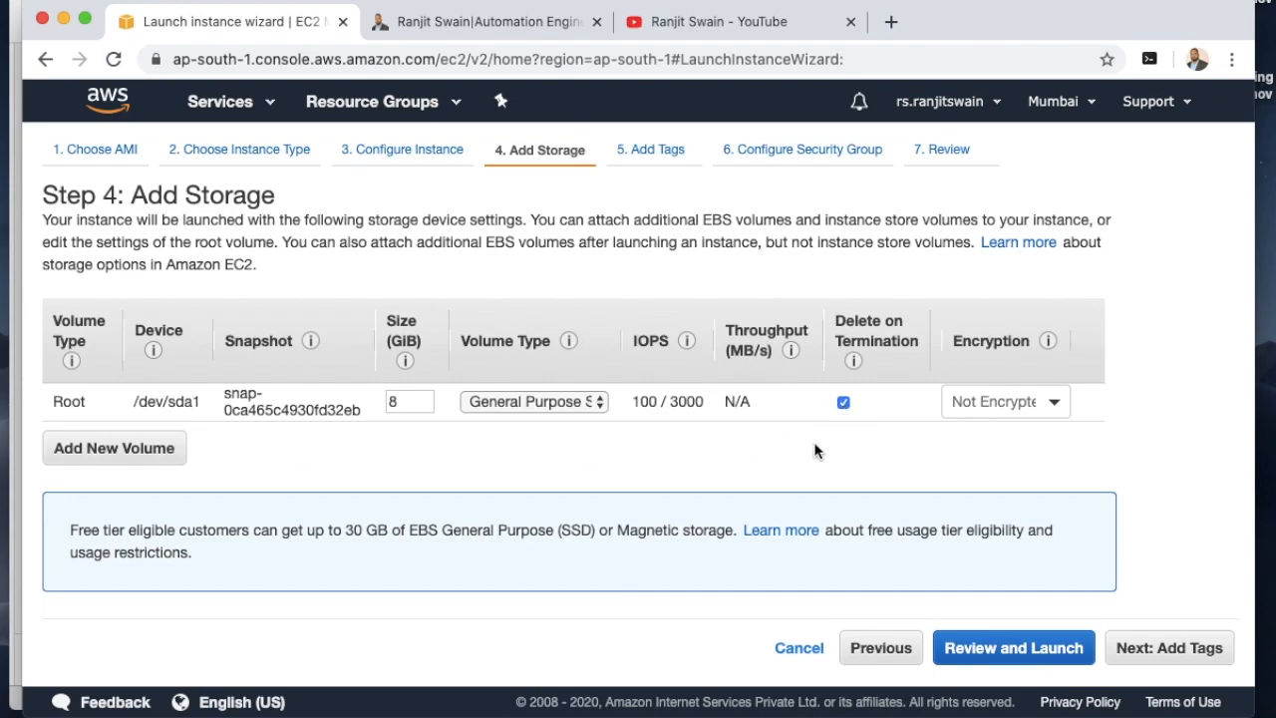
left_click(843, 404)
left_click(844, 403)
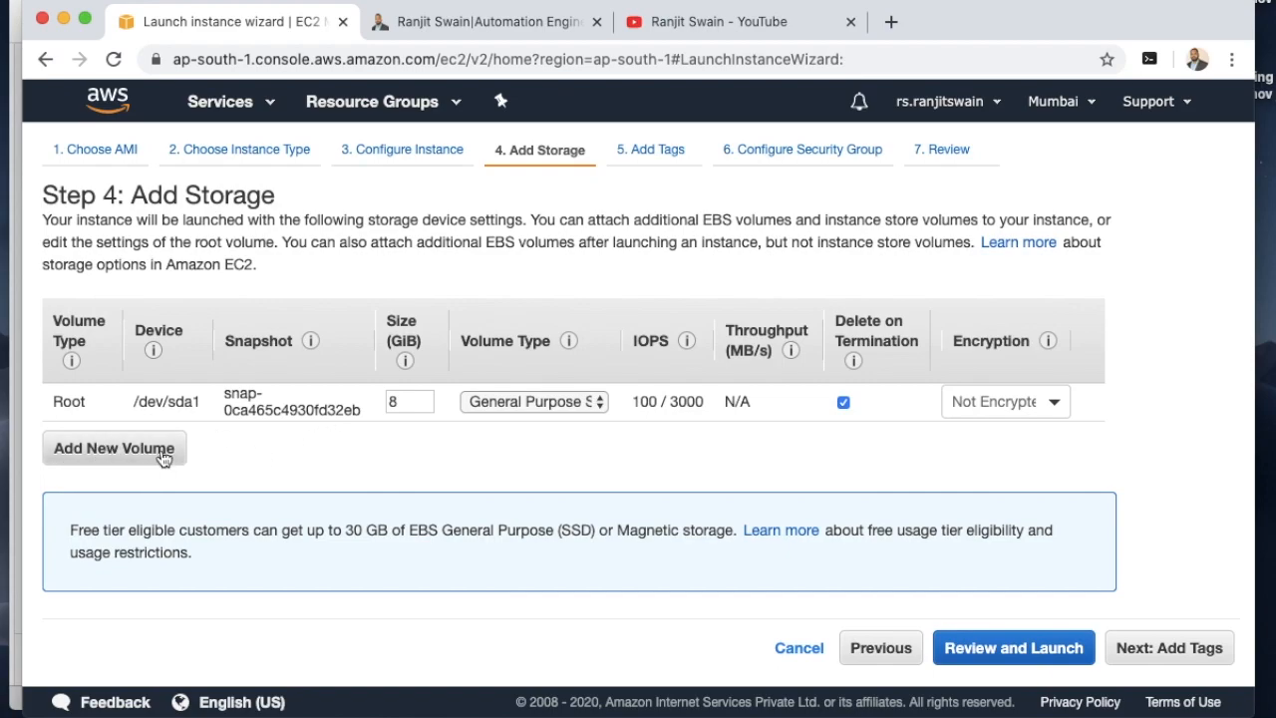
Try adding an extra EBS volume to the instance, and remove it again
left_click(112, 451)
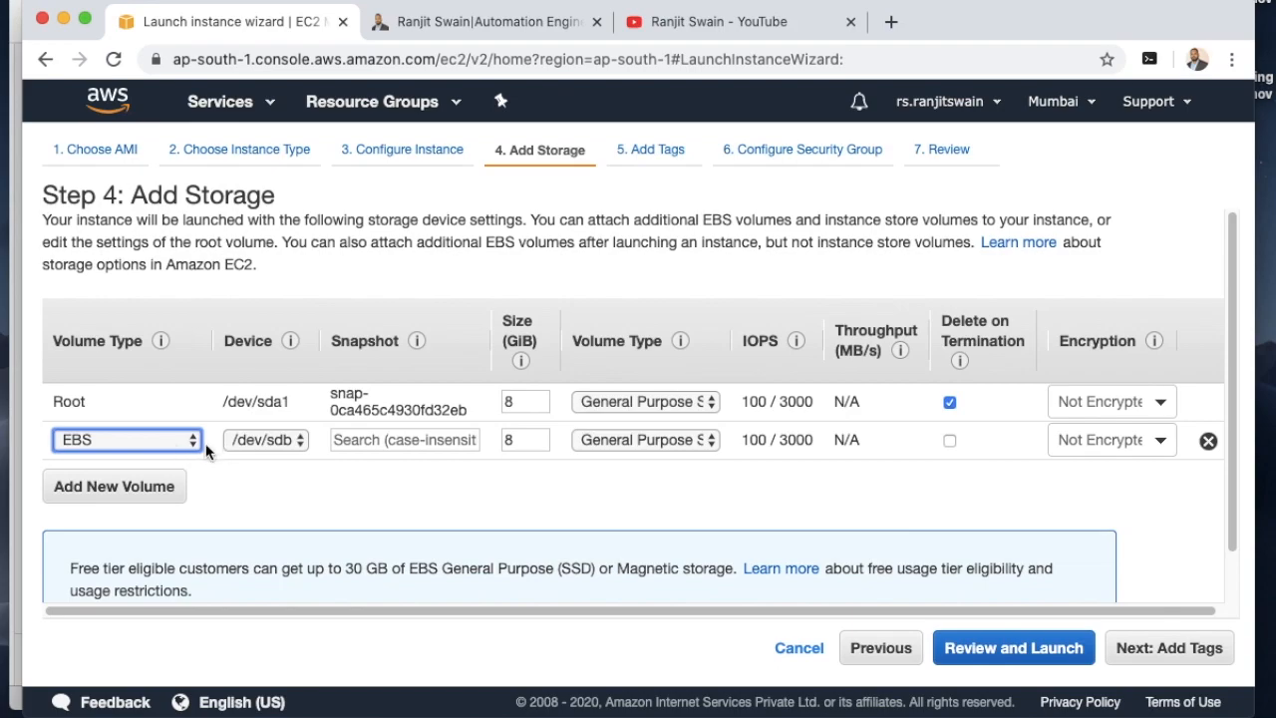
left_click(1208, 442)
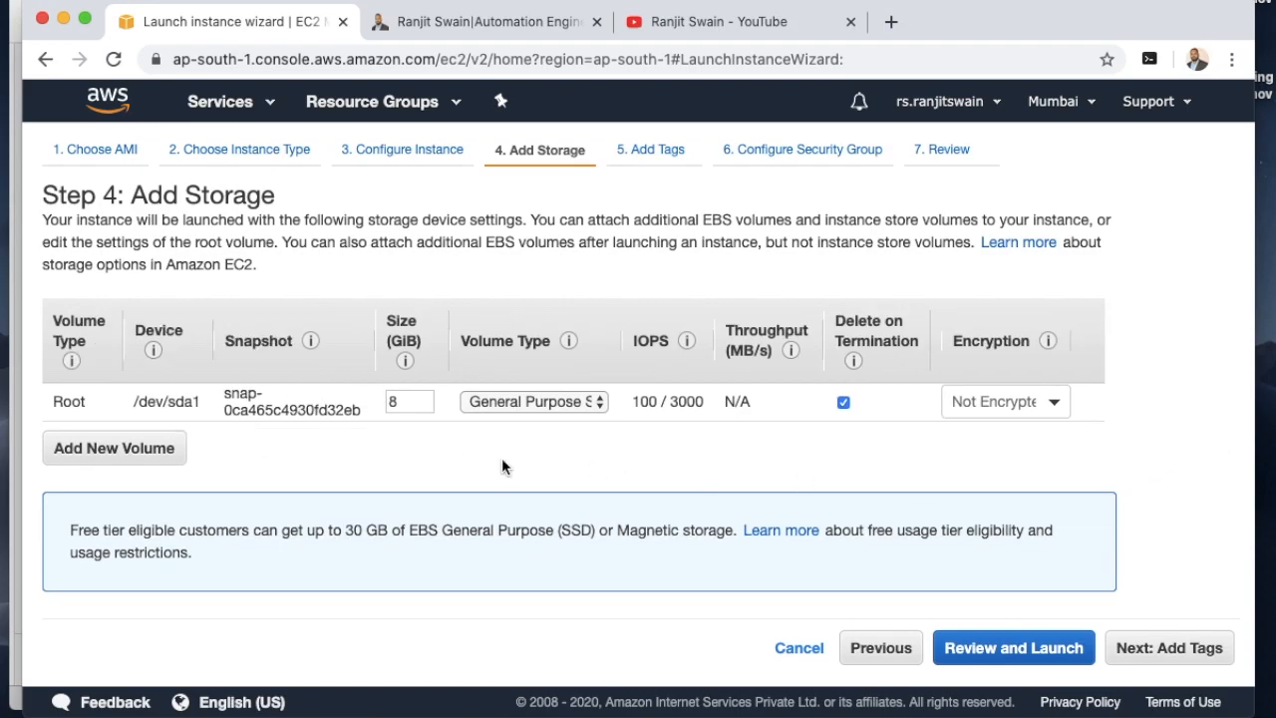
Add an instance tag with key Name and value LinuxMachine, and continue to the security group configuration
left_click(1196, 646)
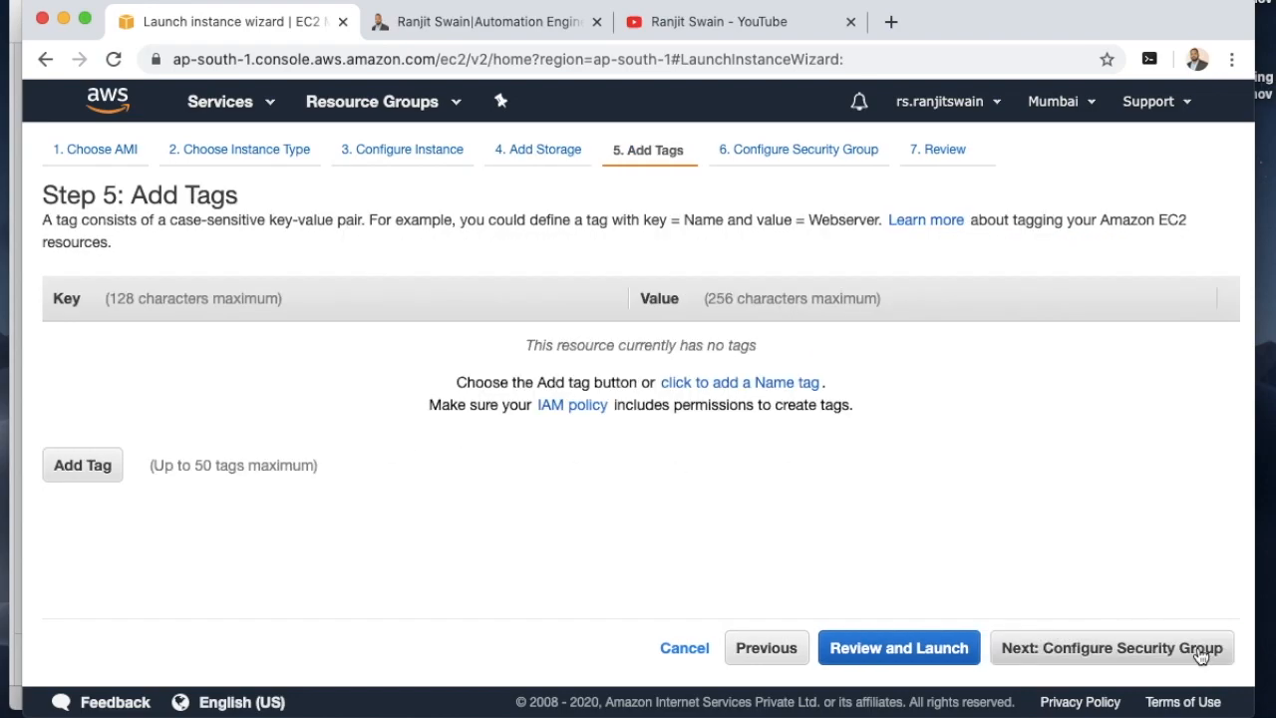
left_click(83, 469)
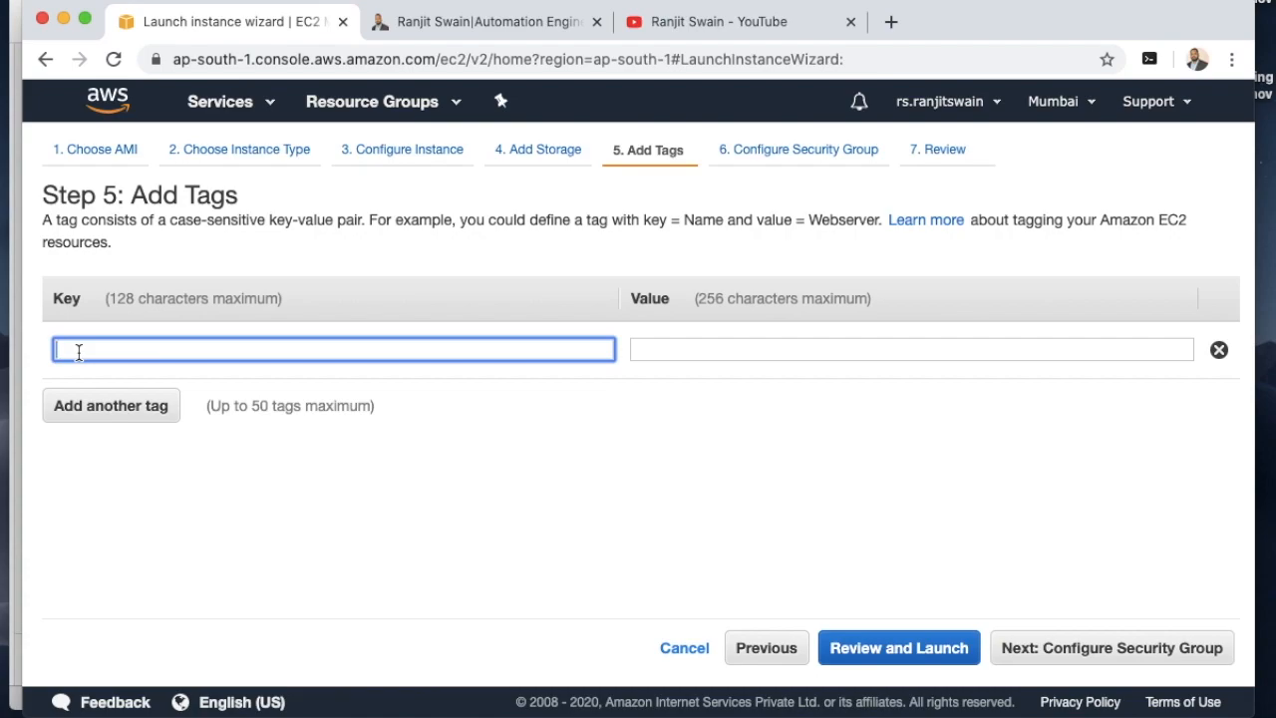
type("Name")
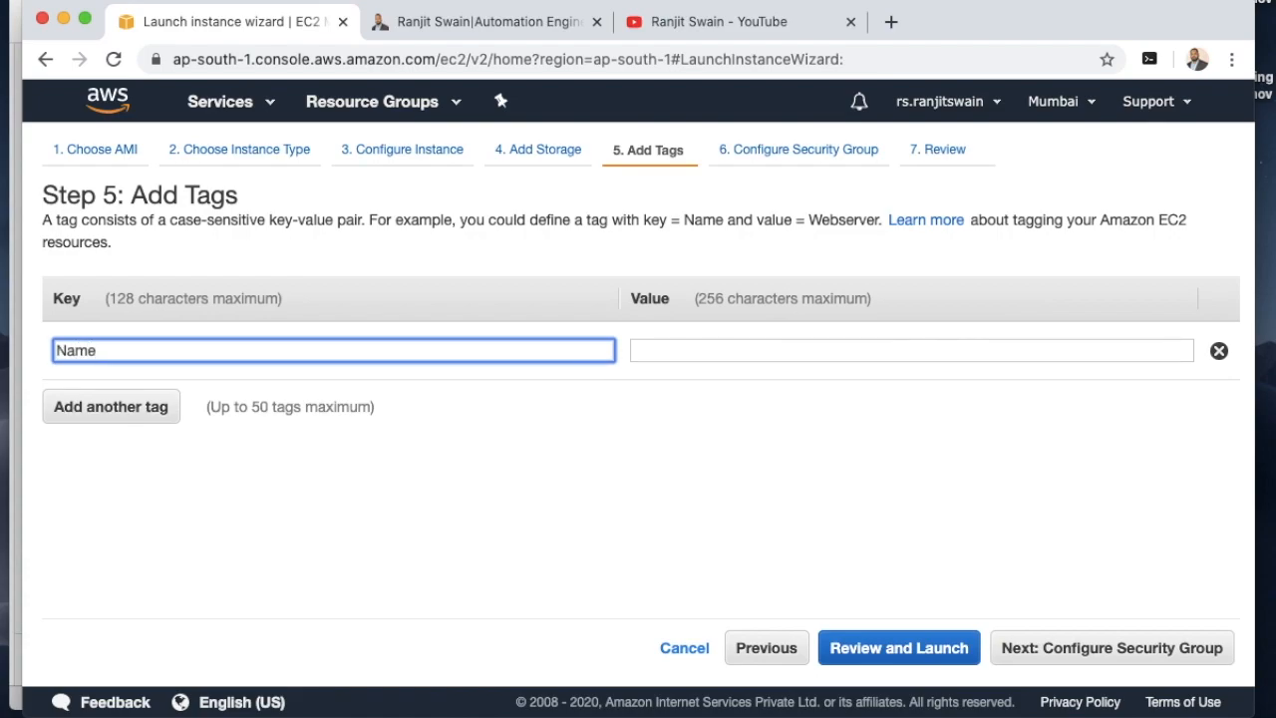
key("Tab")
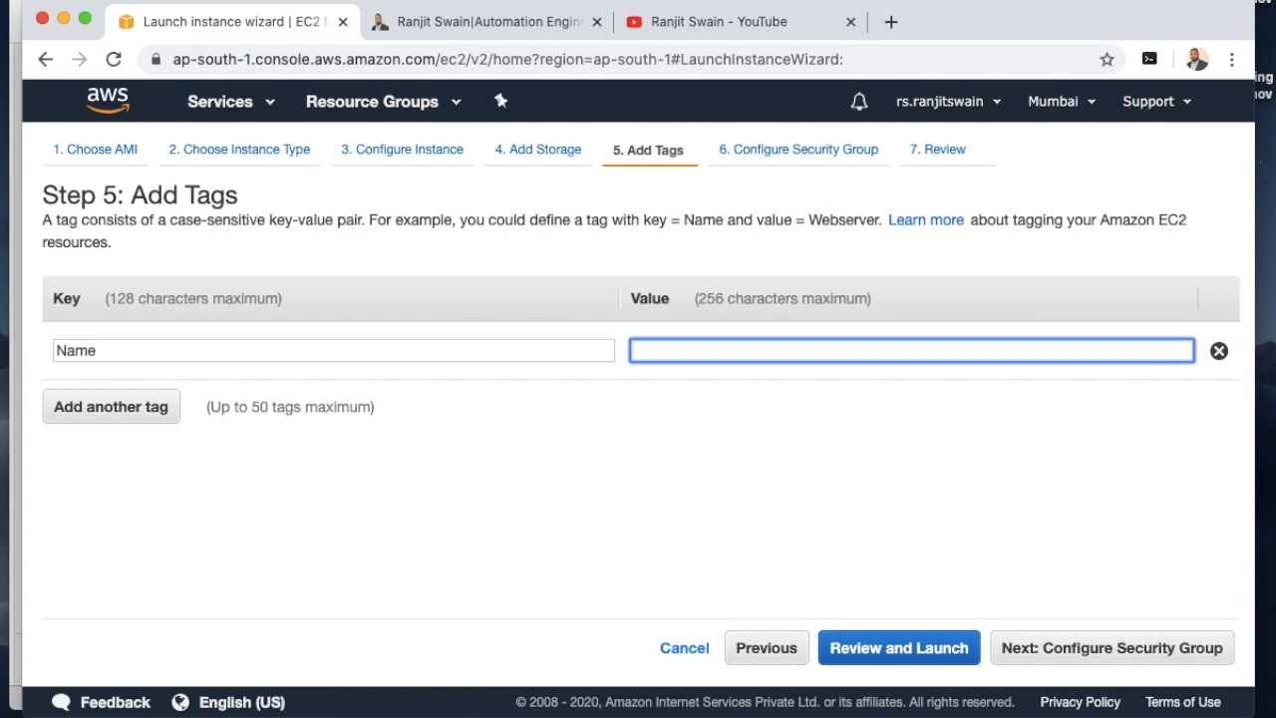
type("LinuxMachine")
left_click(1144, 658)
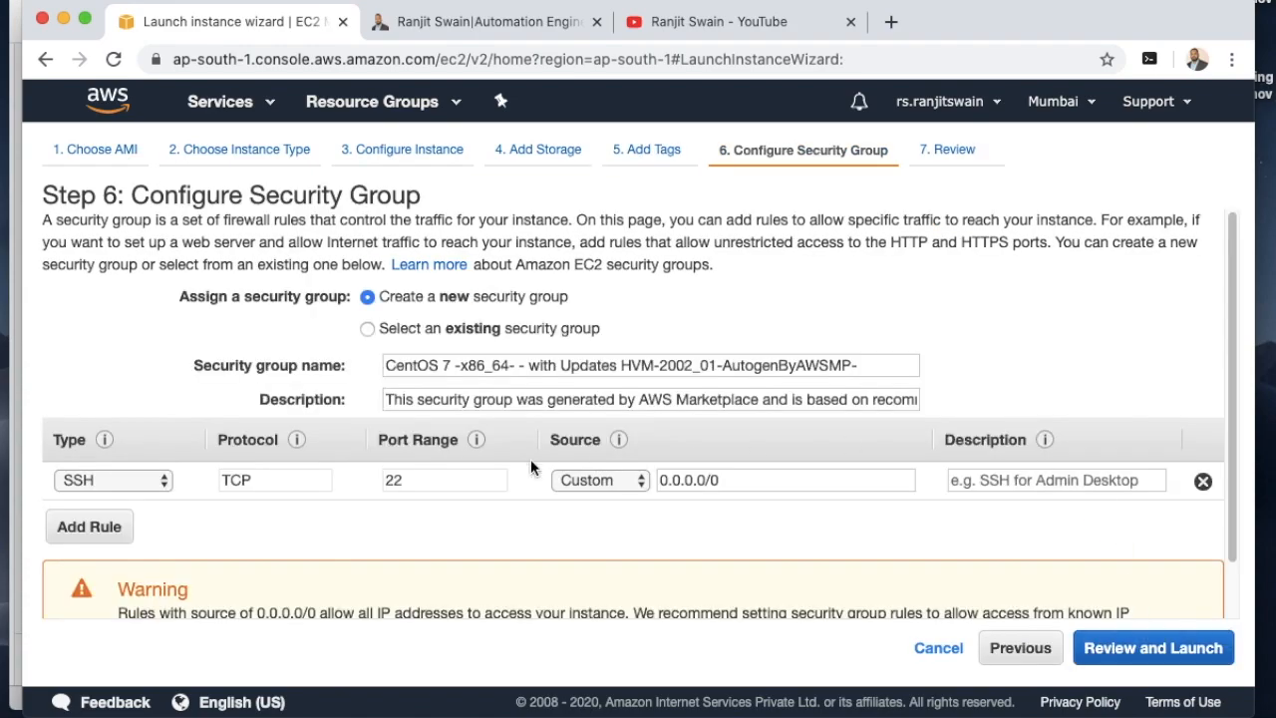
Read the security group description and look at the existing security groups, keeping the option to create a new one
mouse_move(473, 445)
left_click_drag(460, 221, 561, 234)
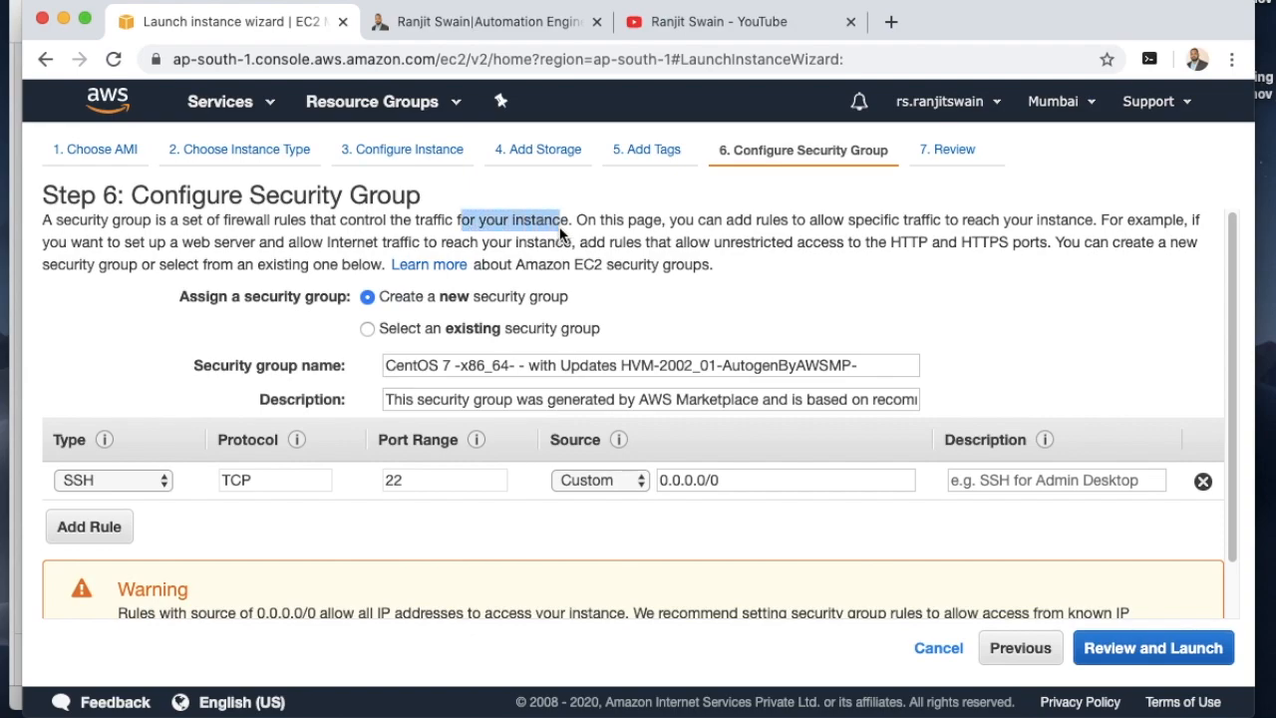
left_click(724, 251)
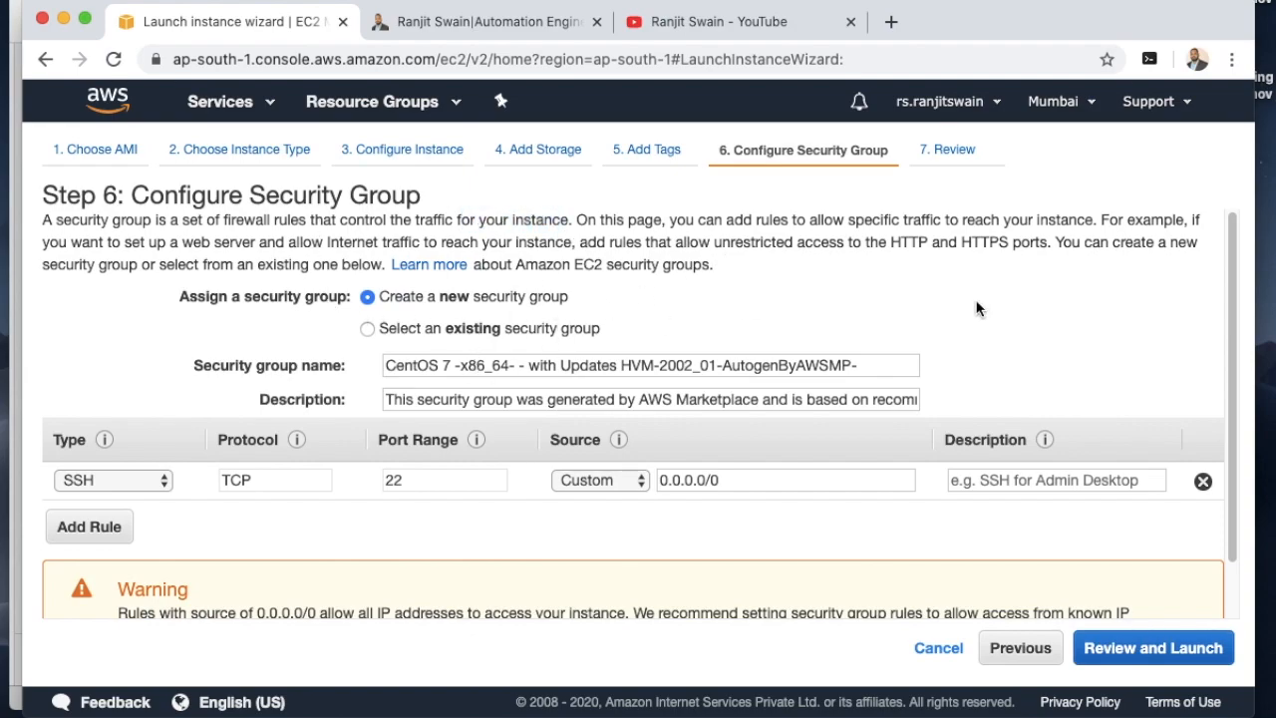
scroll(941, 315, "down", 1)
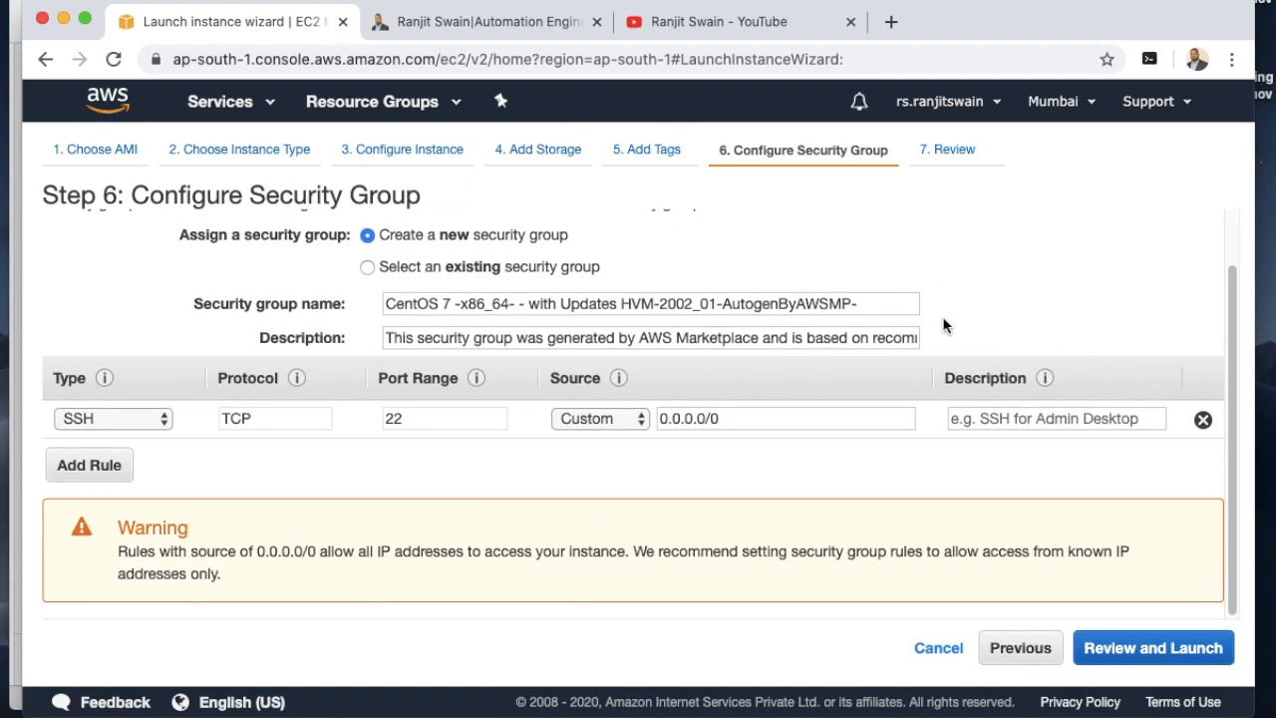
scroll(941, 315, "up", 1)
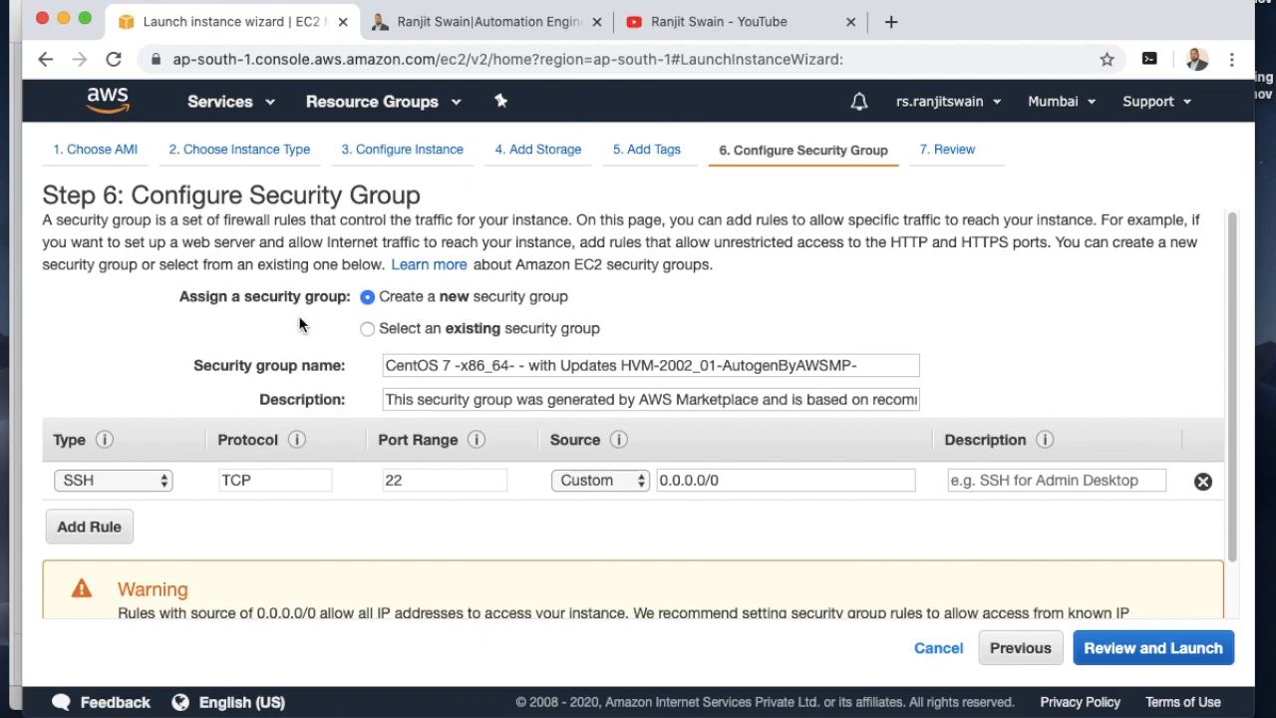
left_click(368, 330)
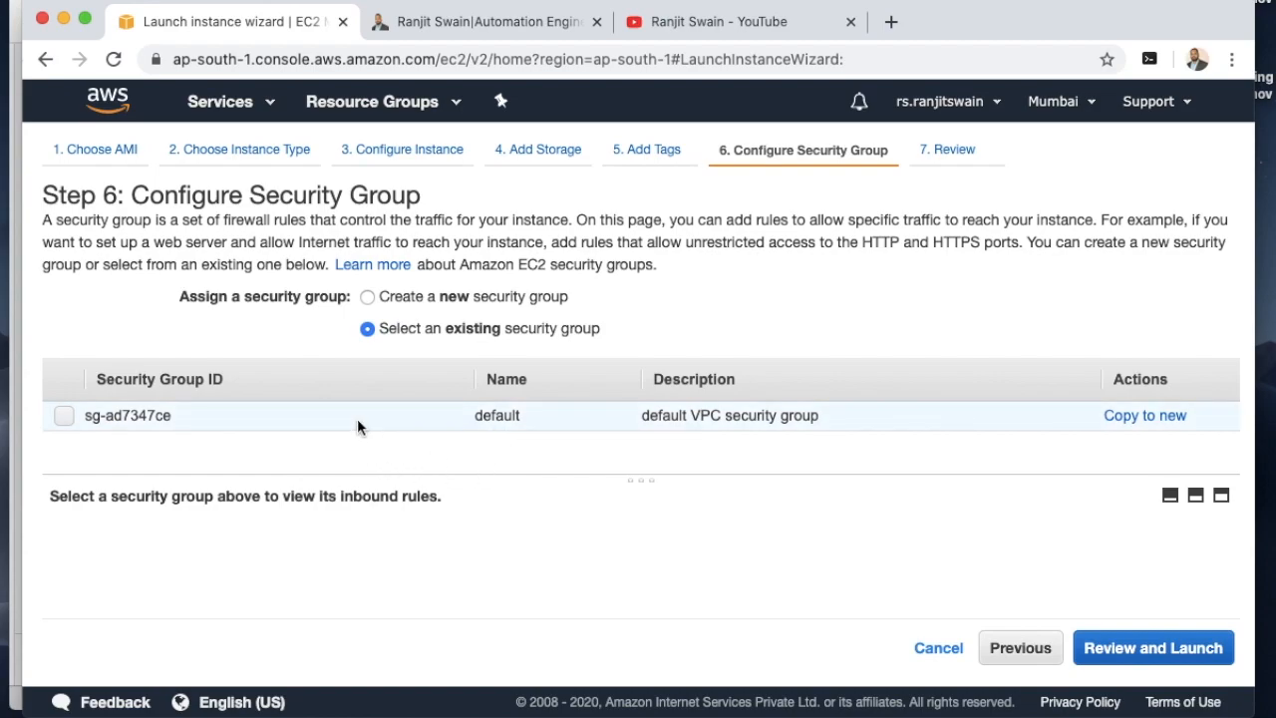
left_click(367, 298)
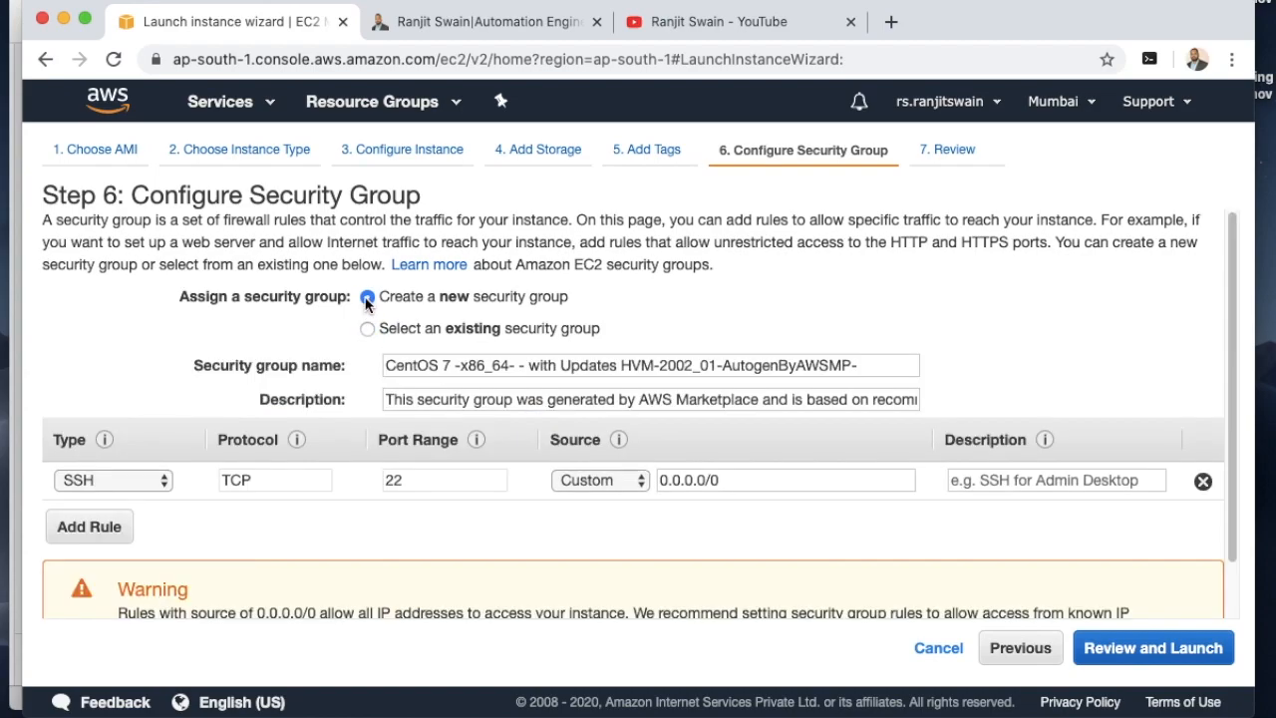
Examine the new security group's SSH rule, including its port range and source, and the warning about open access
scroll(442, 321, "down", 1)
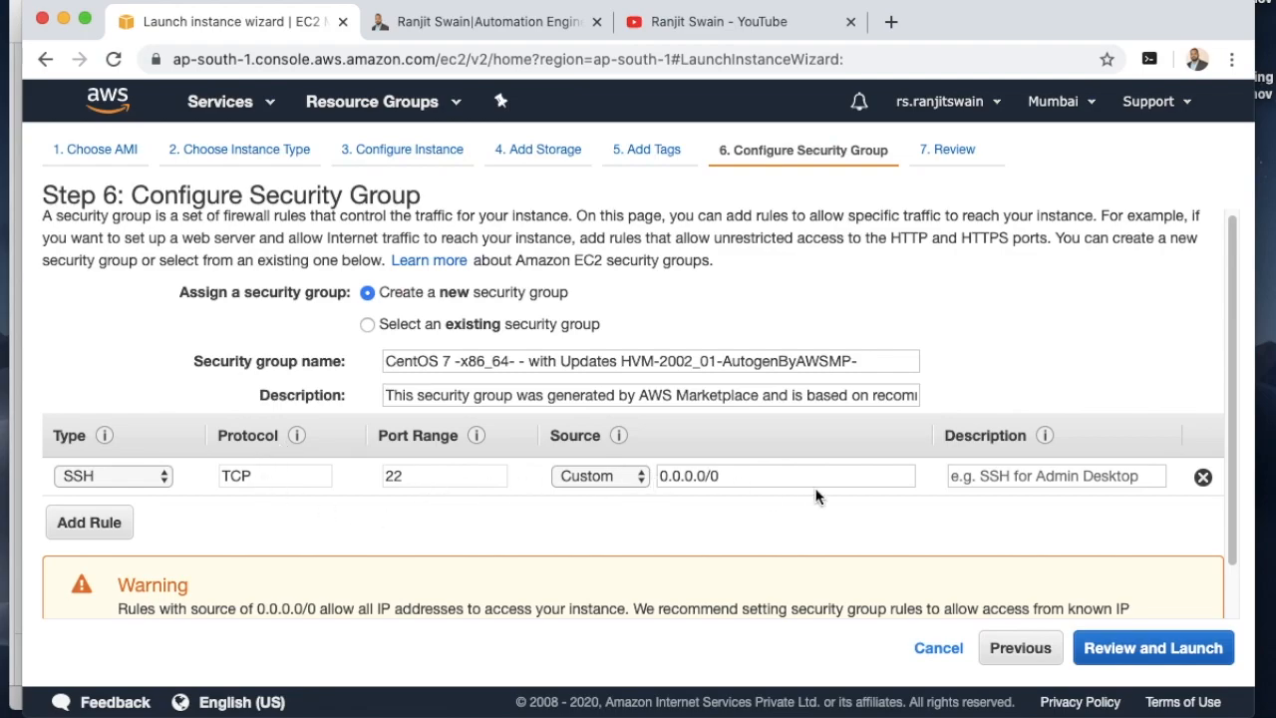
left_click(775, 475)
left_click_drag(441, 474, 372, 470)
left_click(666, 476)
left_click(650, 507)
scroll(323, 502, "down", 1)
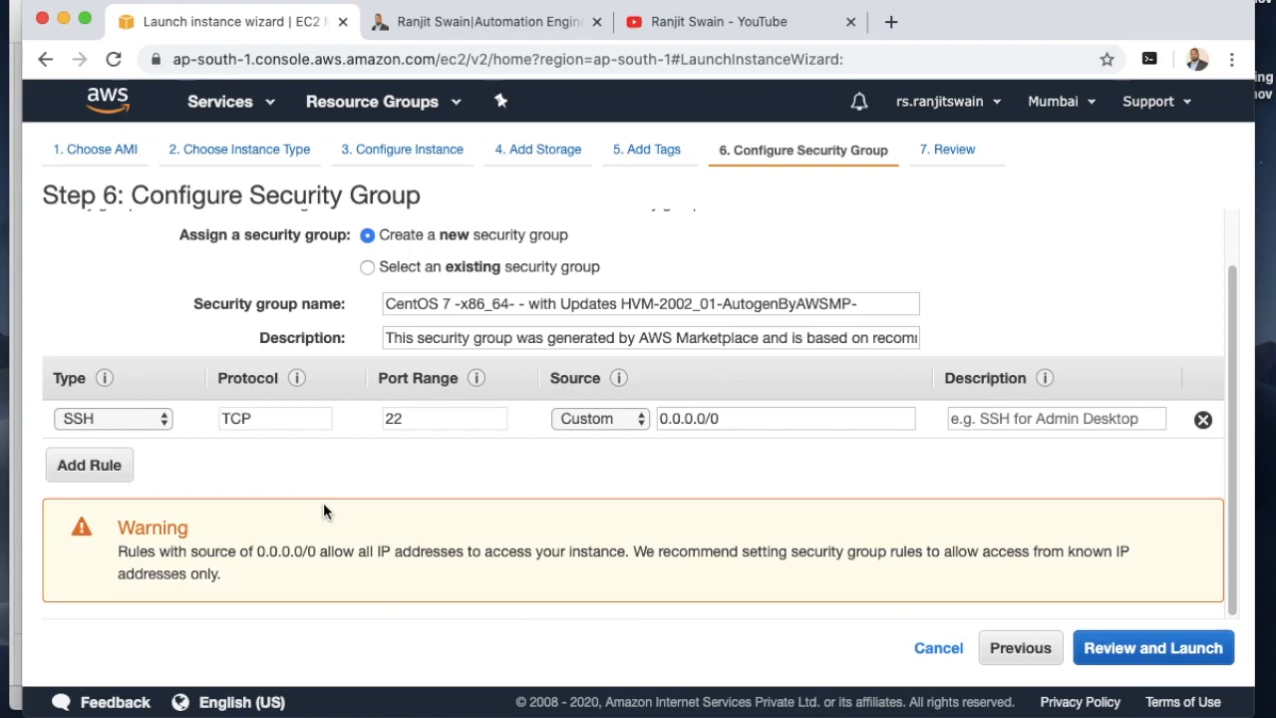
scroll(324, 504, "up", 1)
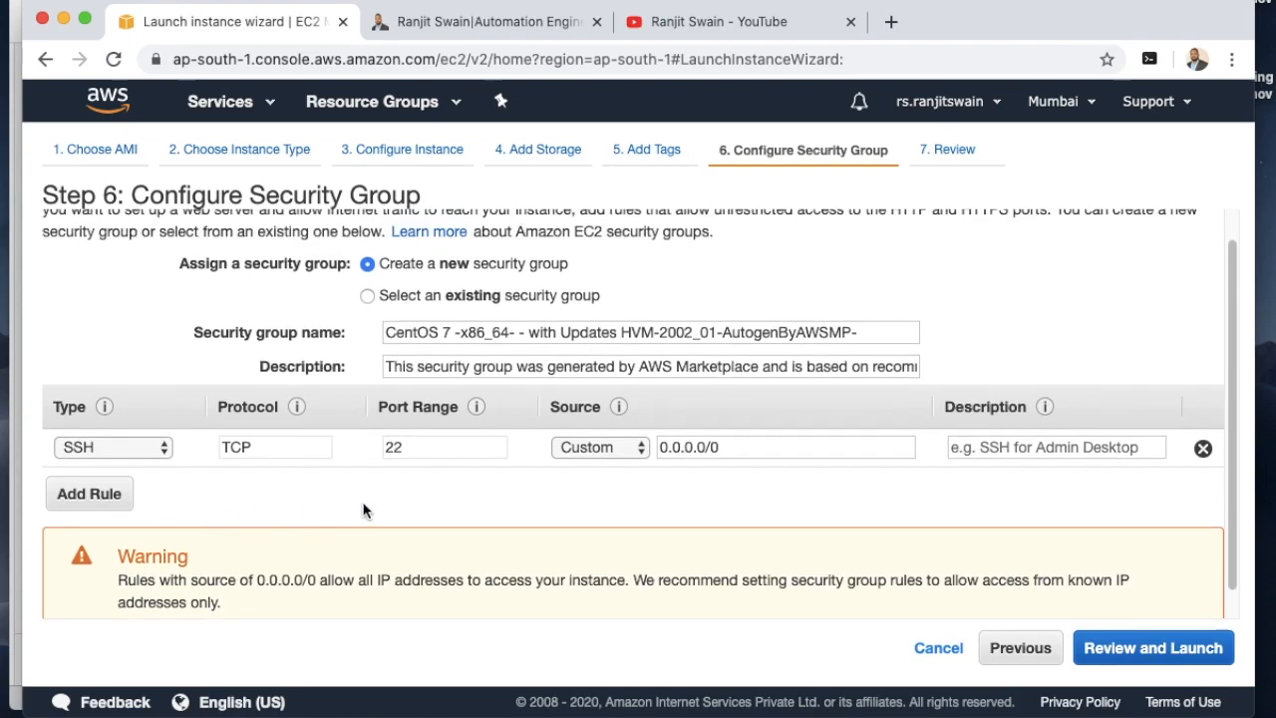
Try adding a second rule to the security group, and remove it again
left_click(77, 499)
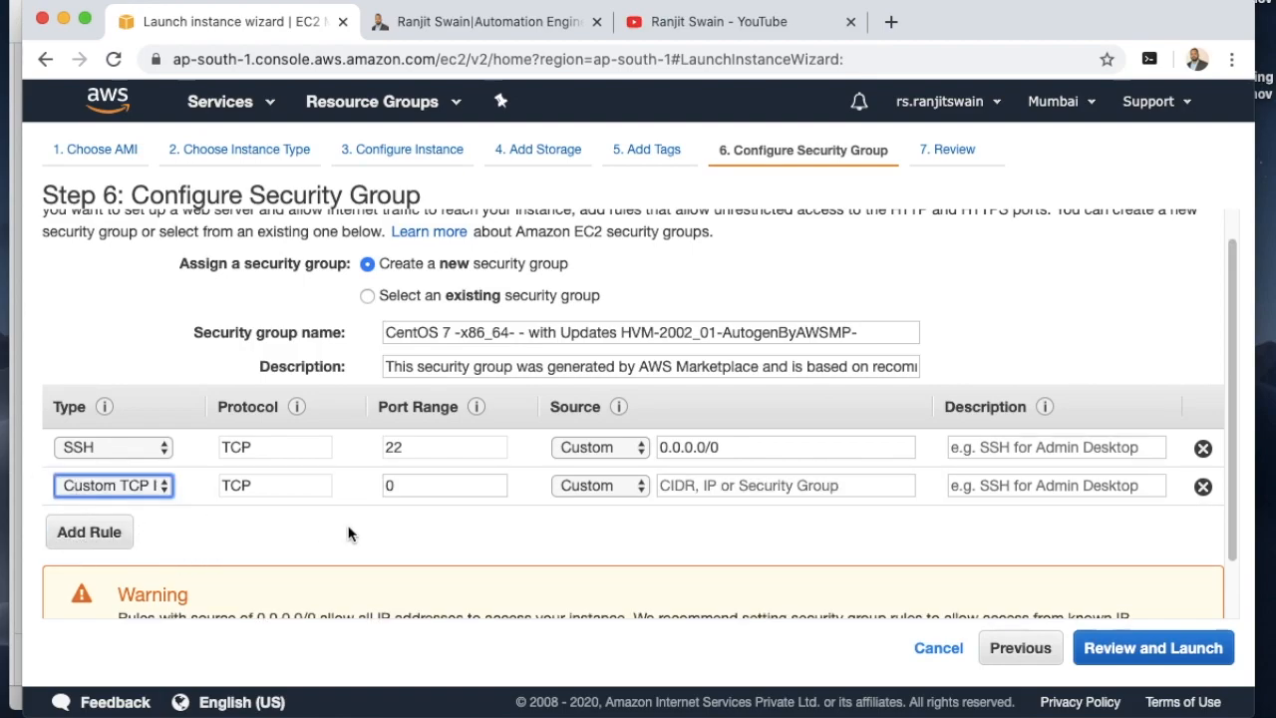
left_click(1202, 486)
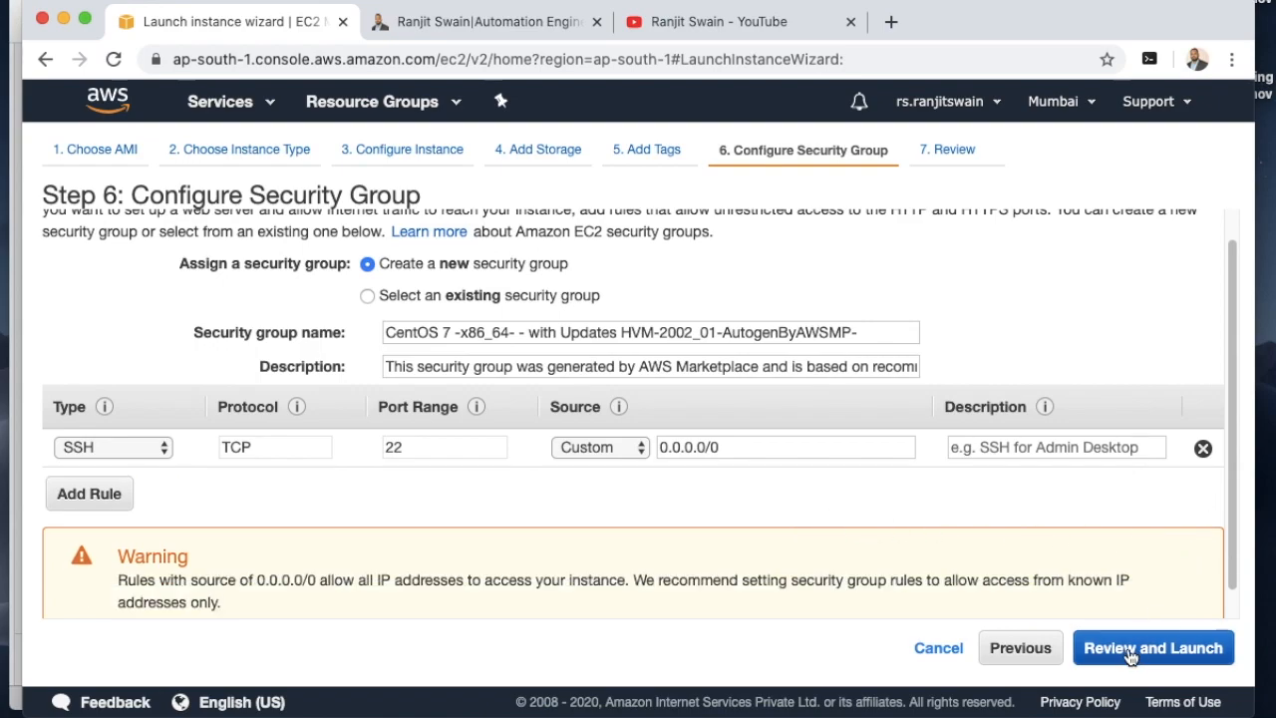
Continue to the launch review and check the software fees, instance type and security group settings
left_click(1168, 650)
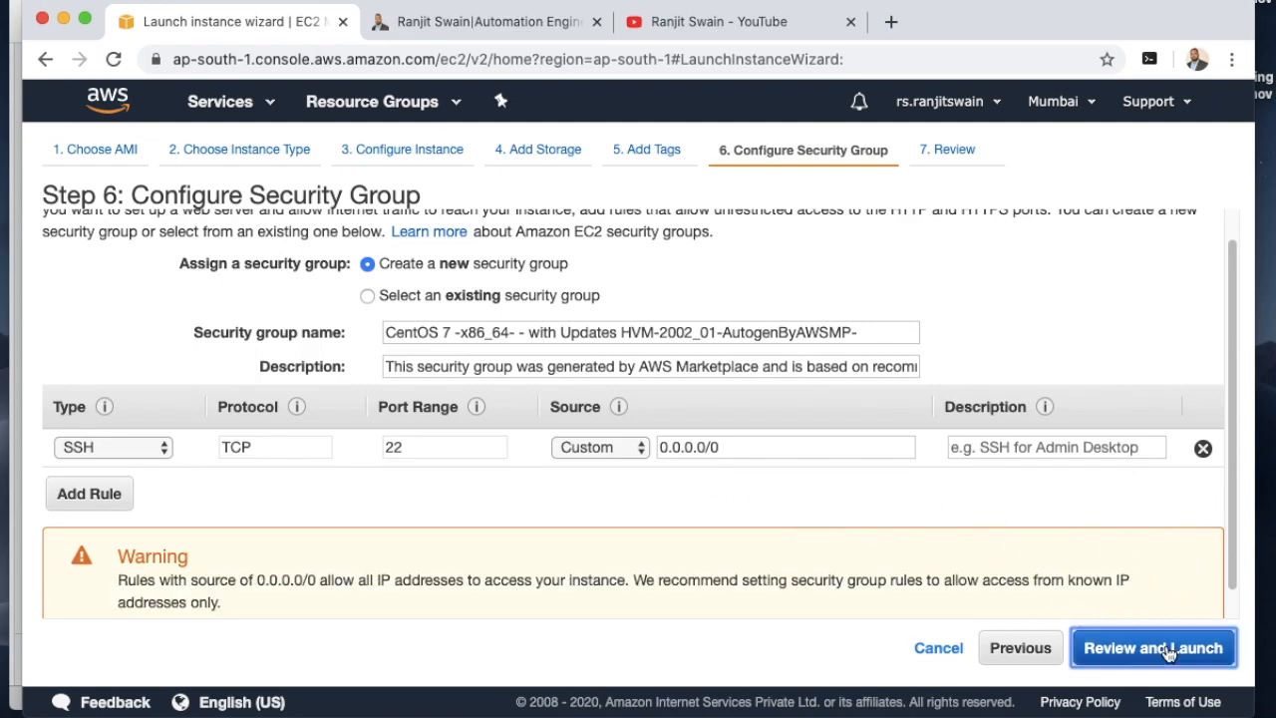
scroll(764, 473, "down", 10)
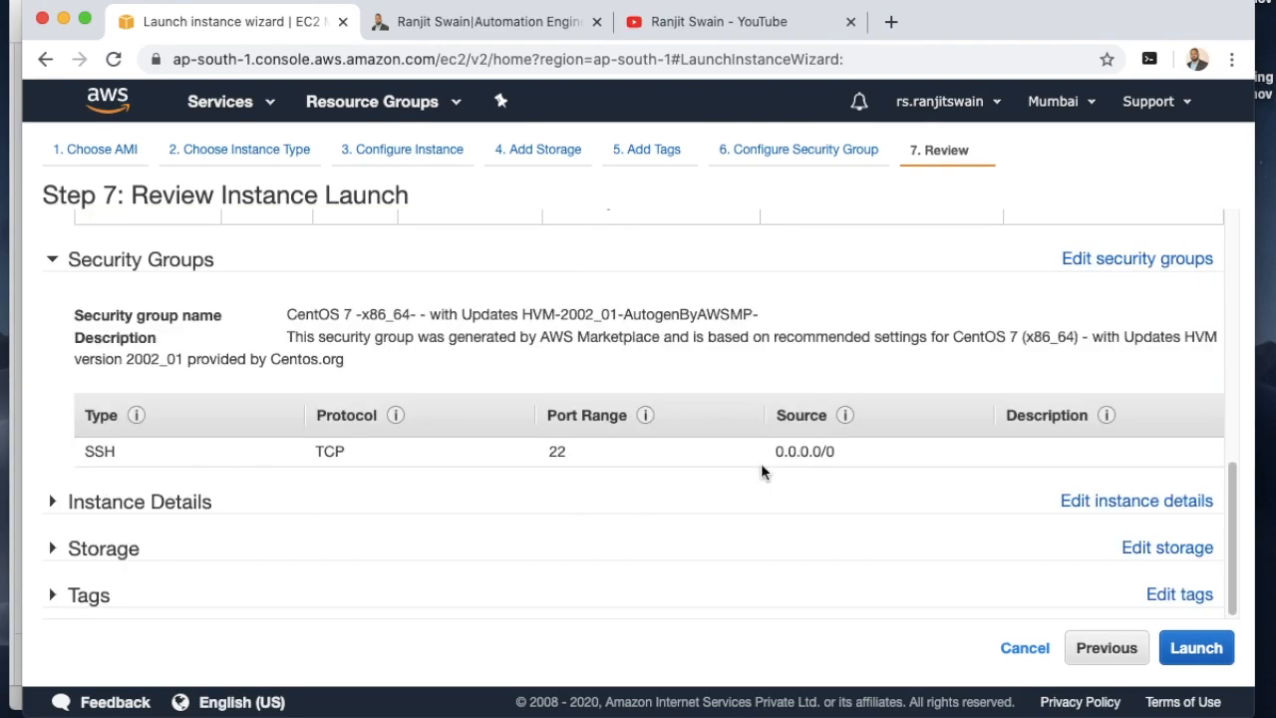
scroll(762, 470, "up", 5)
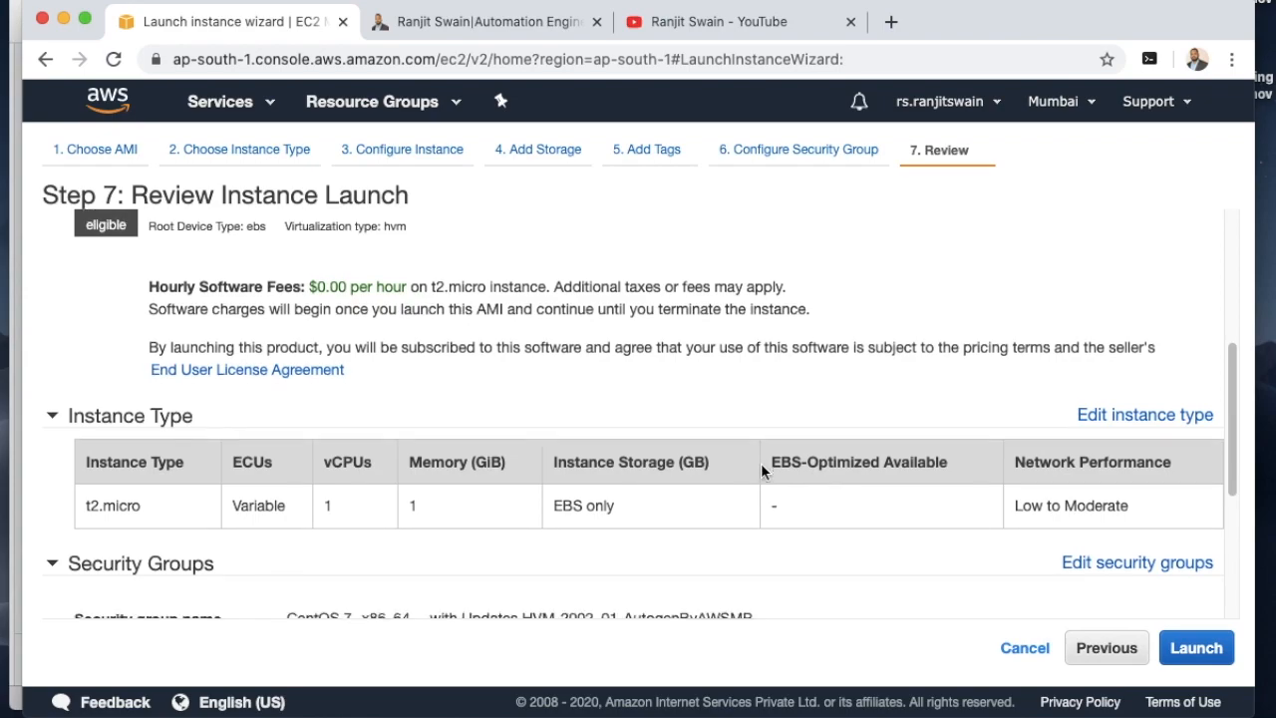
scroll(761, 471, "down", 1)
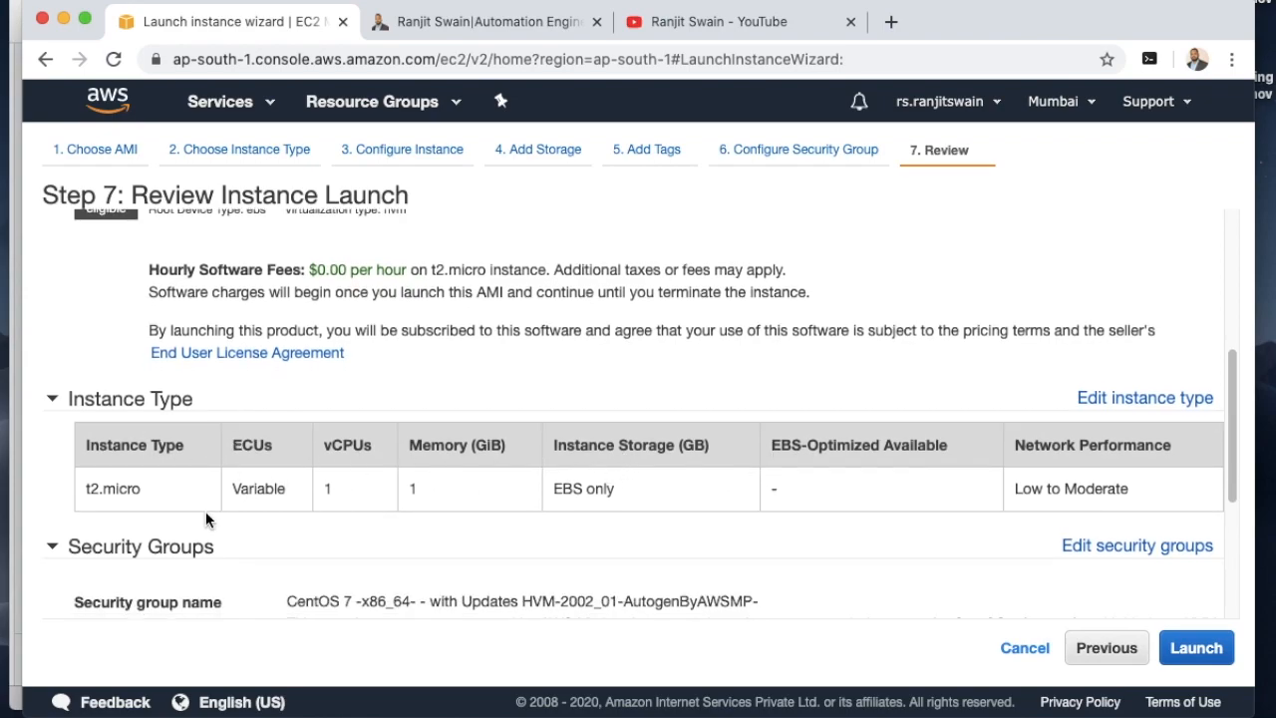
scroll(433, 497, "down", 3)
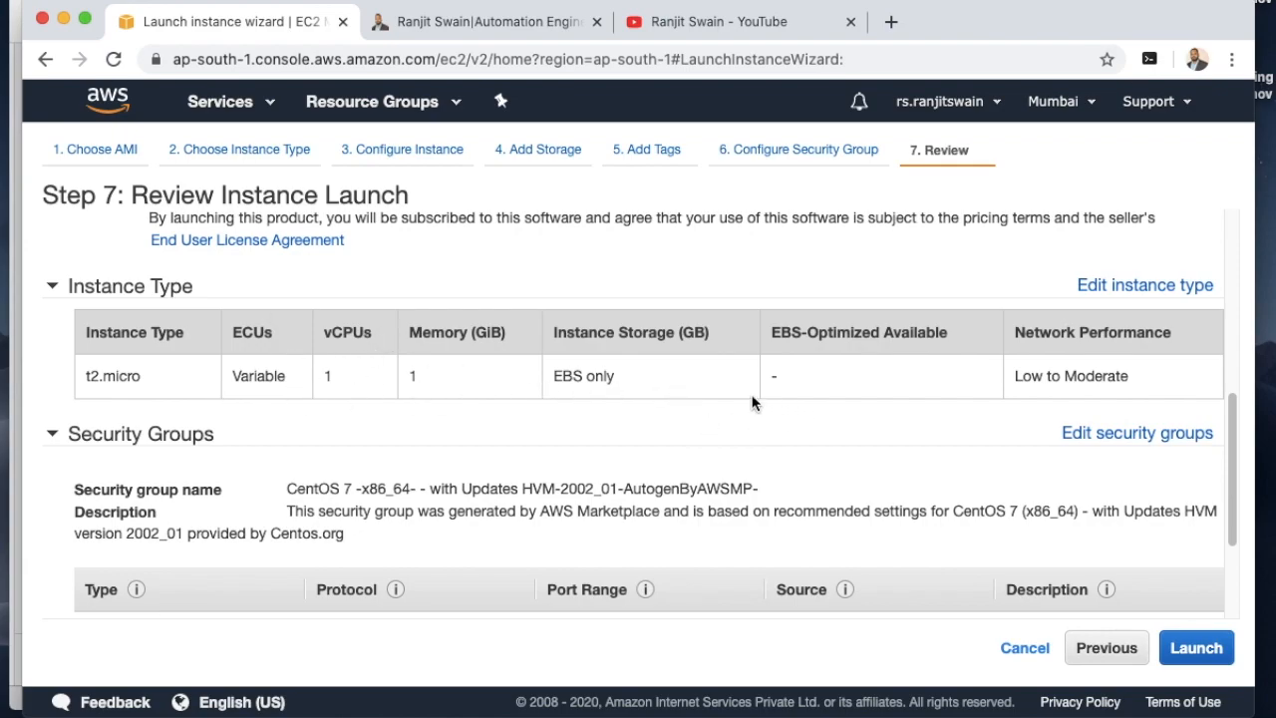
scroll(628, 398, "down", 1)
scroll(628, 394, "down", 1)
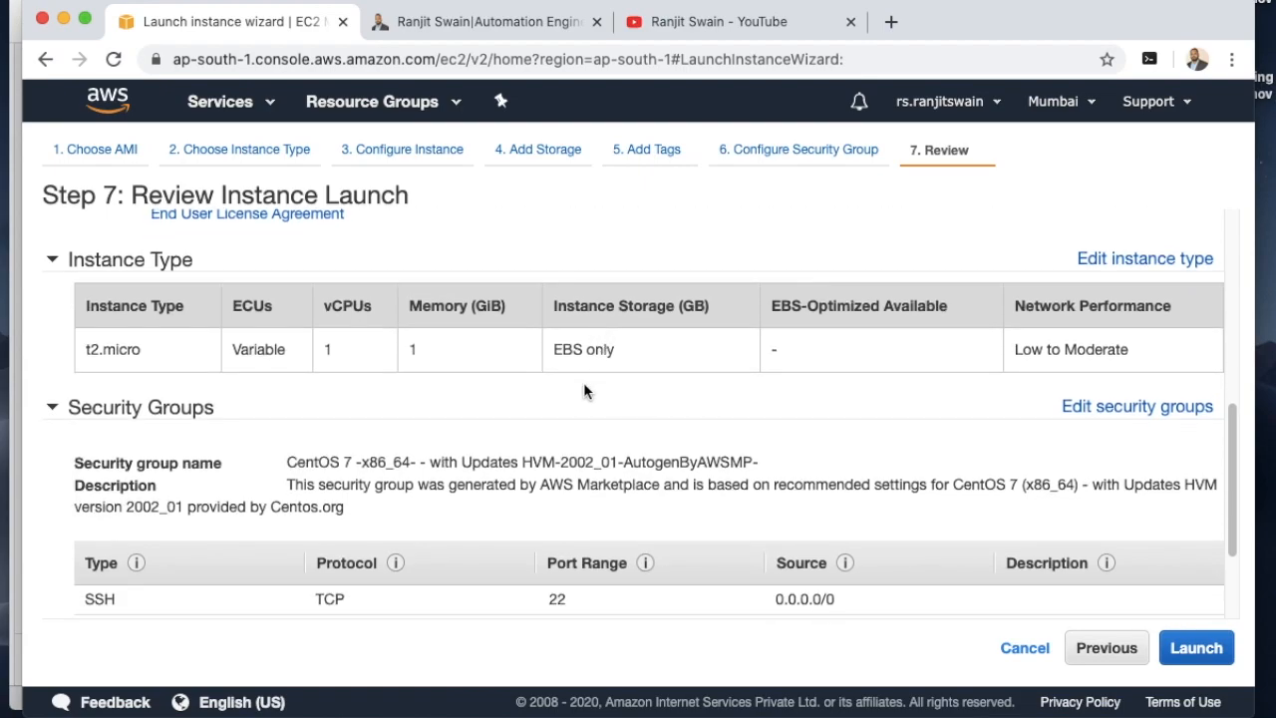
scroll(585, 390, "down", 3)
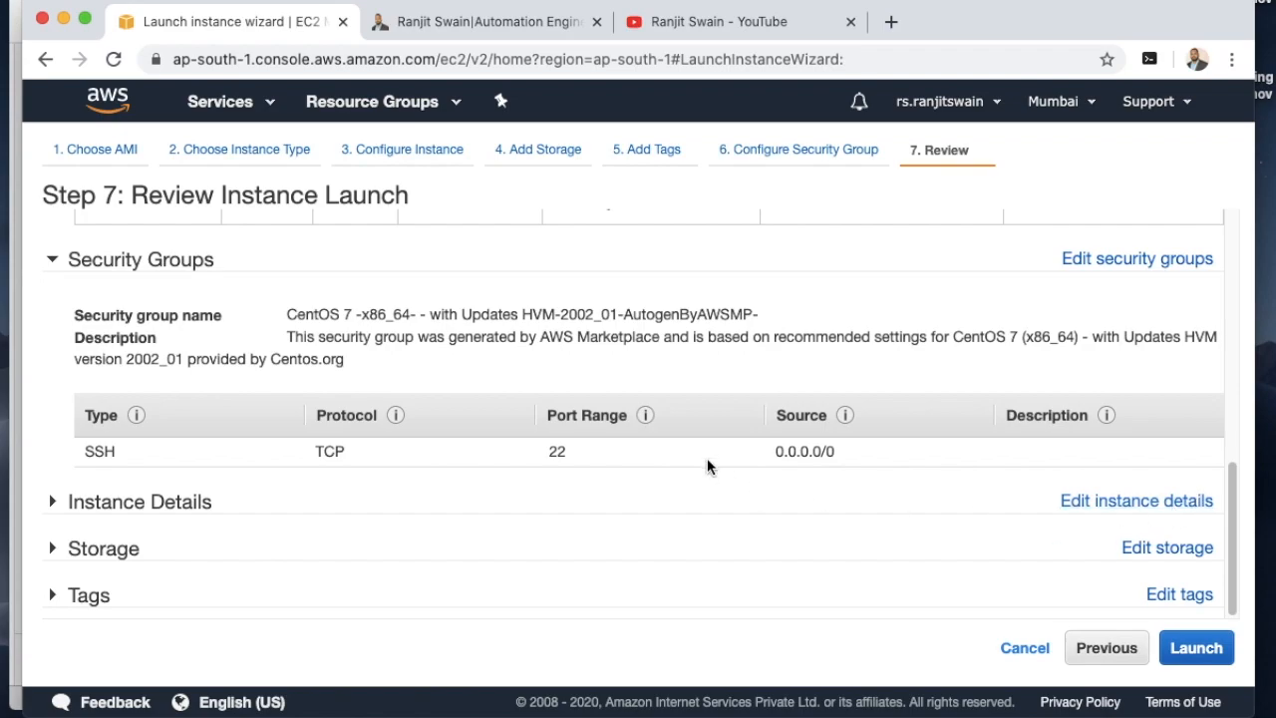
scroll(708, 469, "up", 10)
scroll(1043, 522, "down", 5)
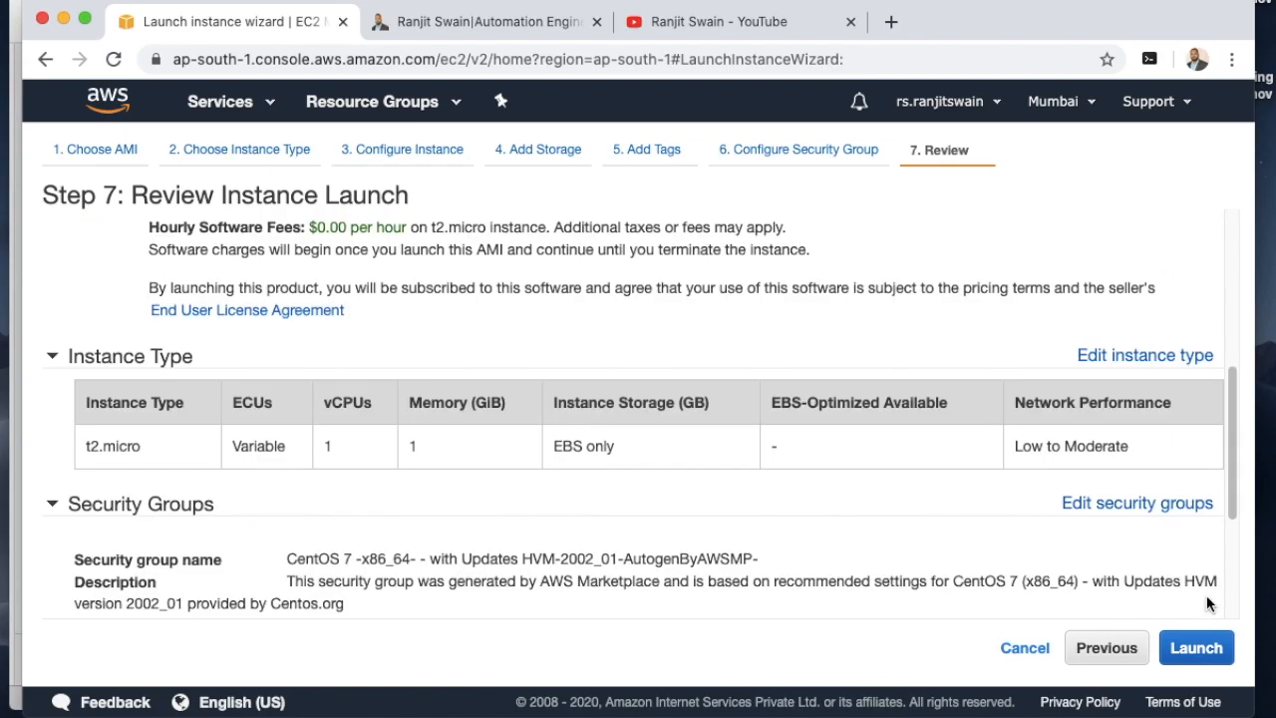
Proceed to launch from the review and look through the key pair options and the list of existing key pairs
left_click(1201, 649)
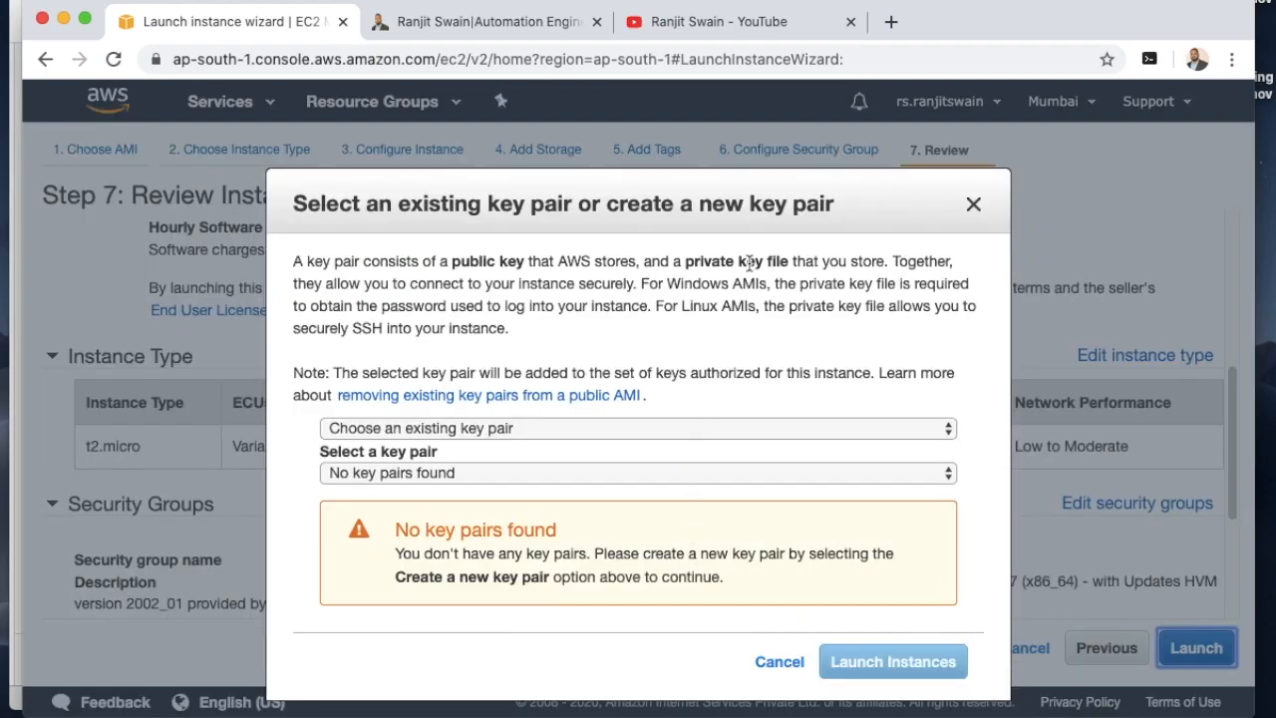
left_click_drag(740, 211, 716, 154)
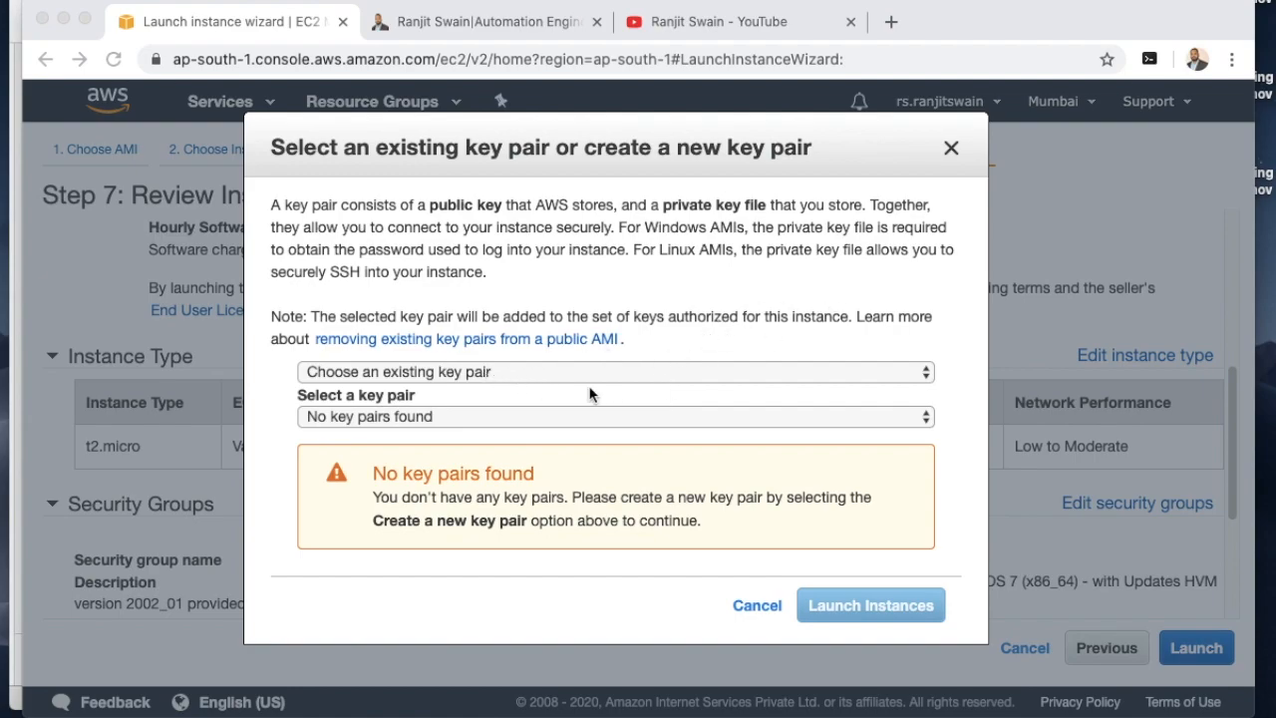
left_click(506, 417)
left_click(506, 416)
left_click(521, 375)
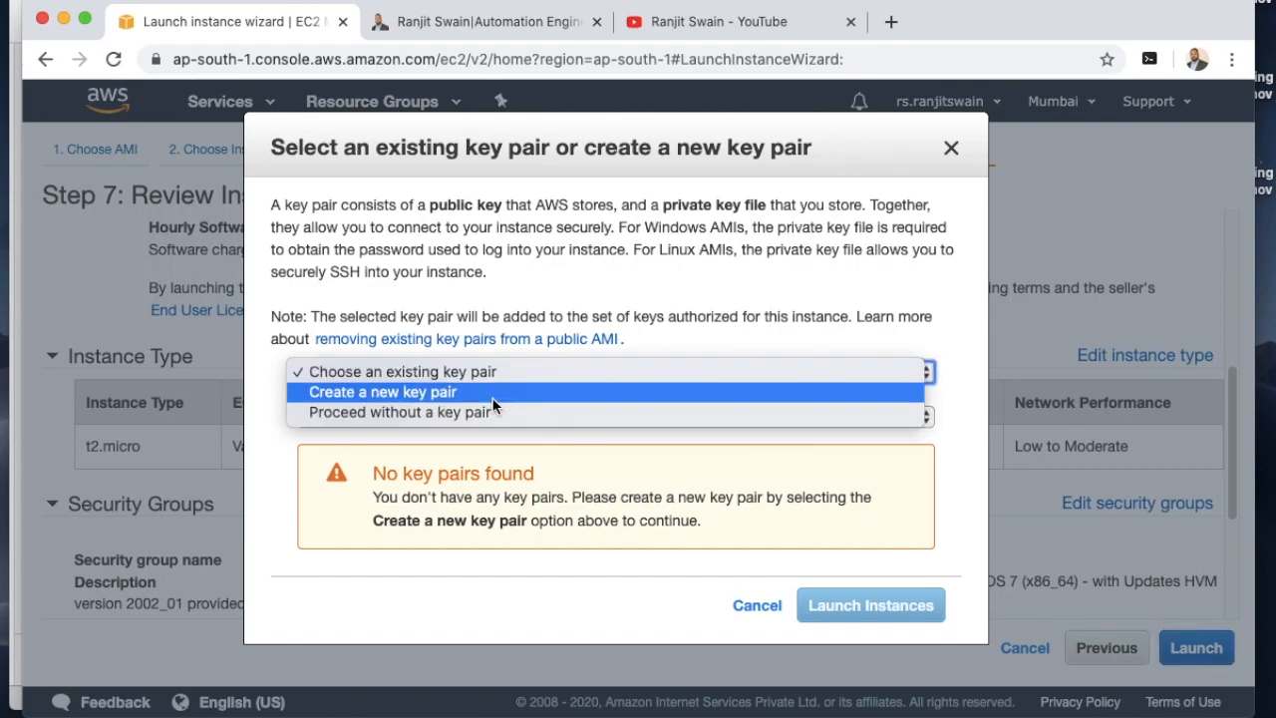
left_click(498, 375)
left_click(489, 416)
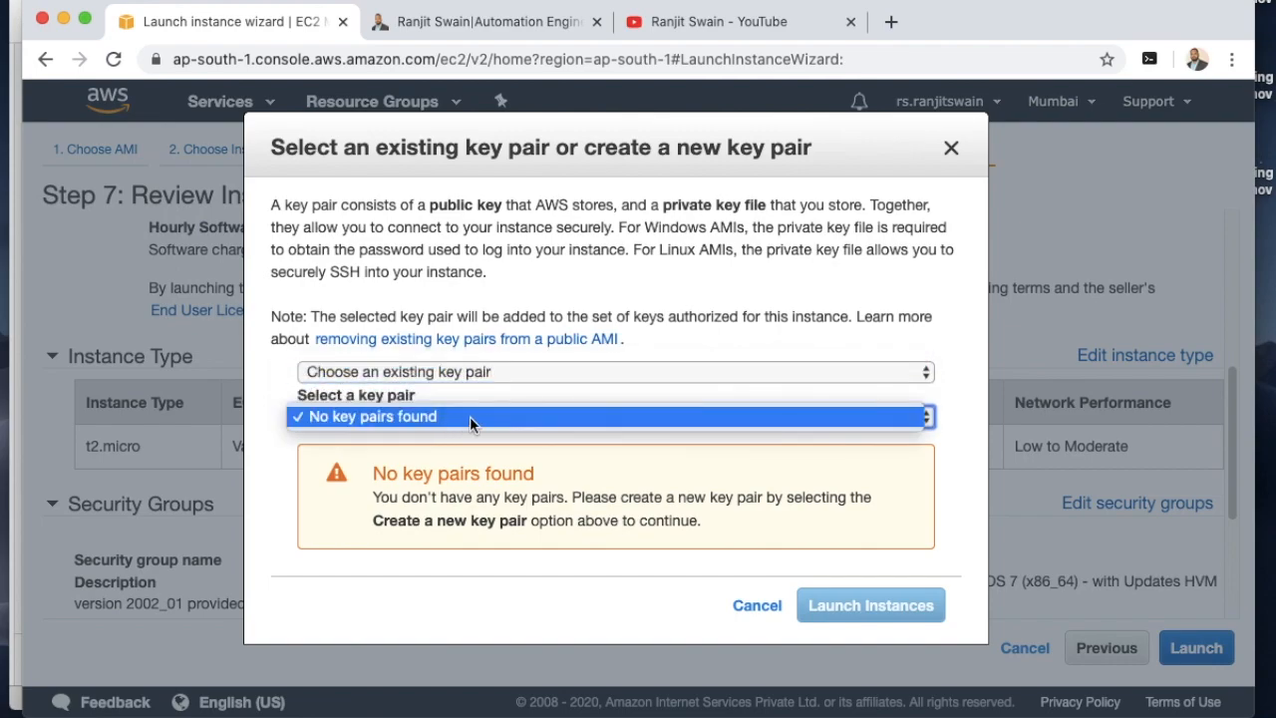
left_click(505, 417)
Create a new key pair named findMe and download its private key file
left_click(509, 373)
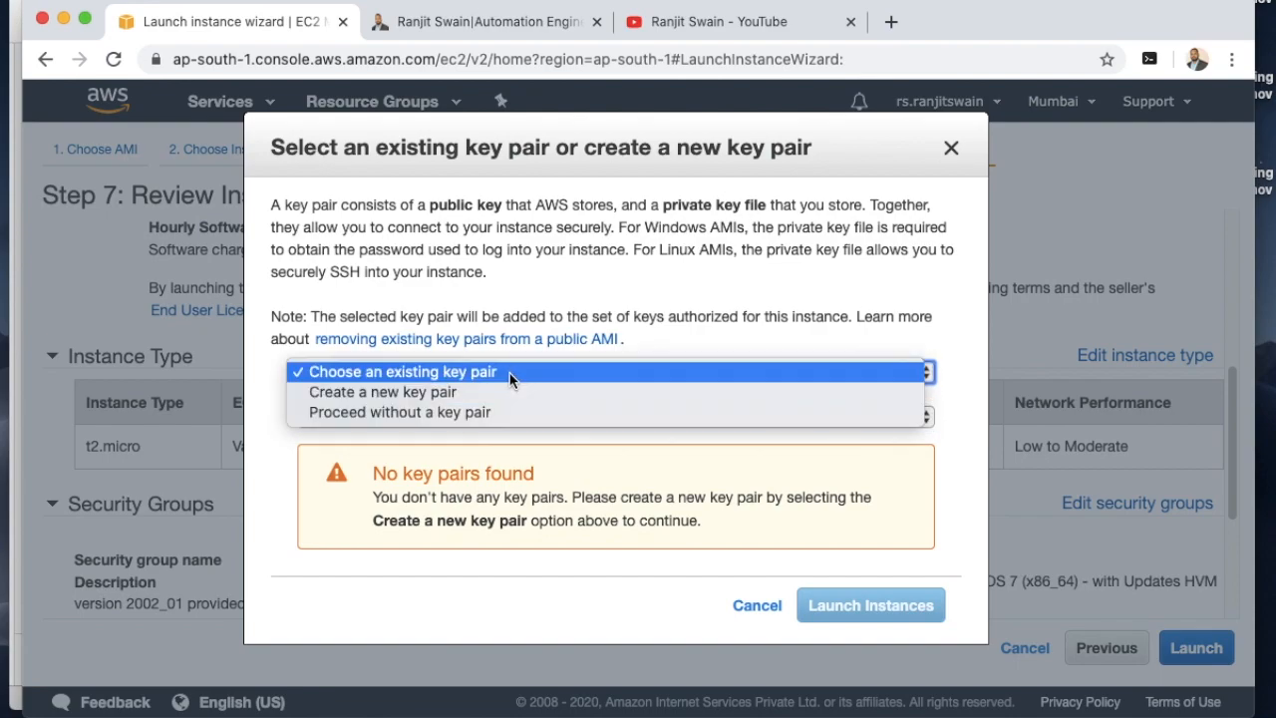
left_click(430, 393)
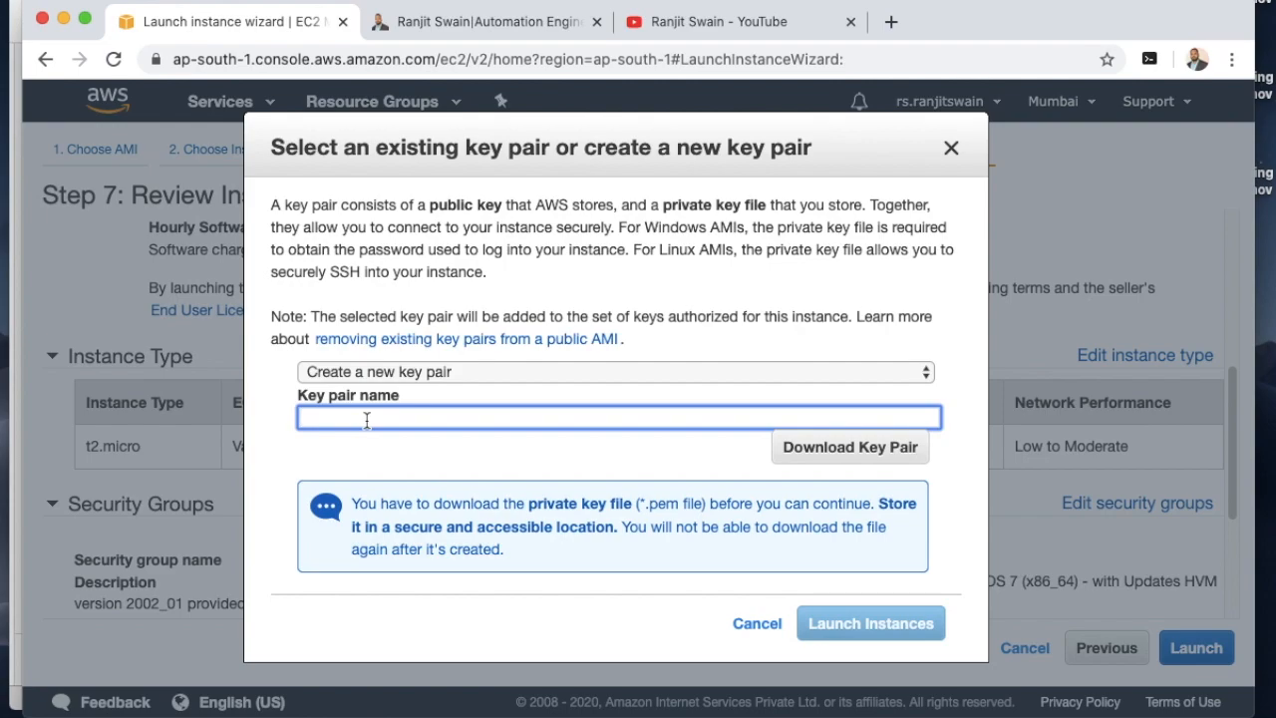
type("fl")
type("ndMe")
left_click(836, 458)
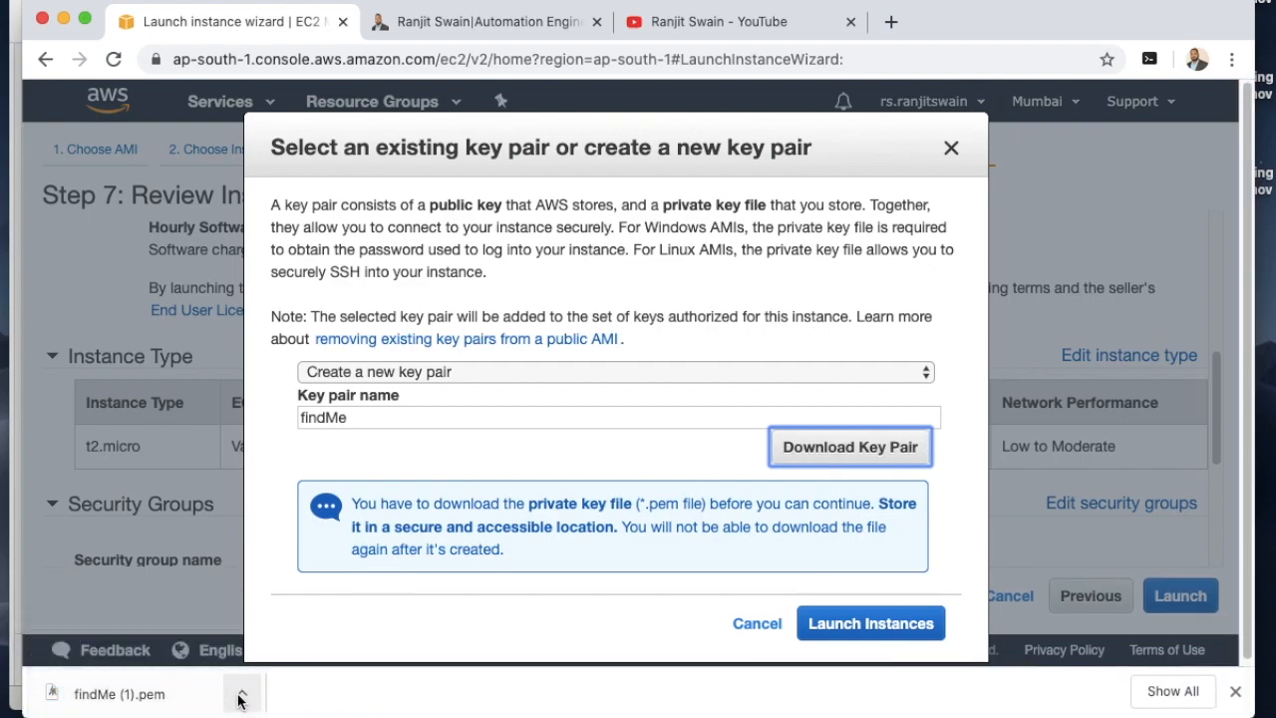
left_click(1237, 692)
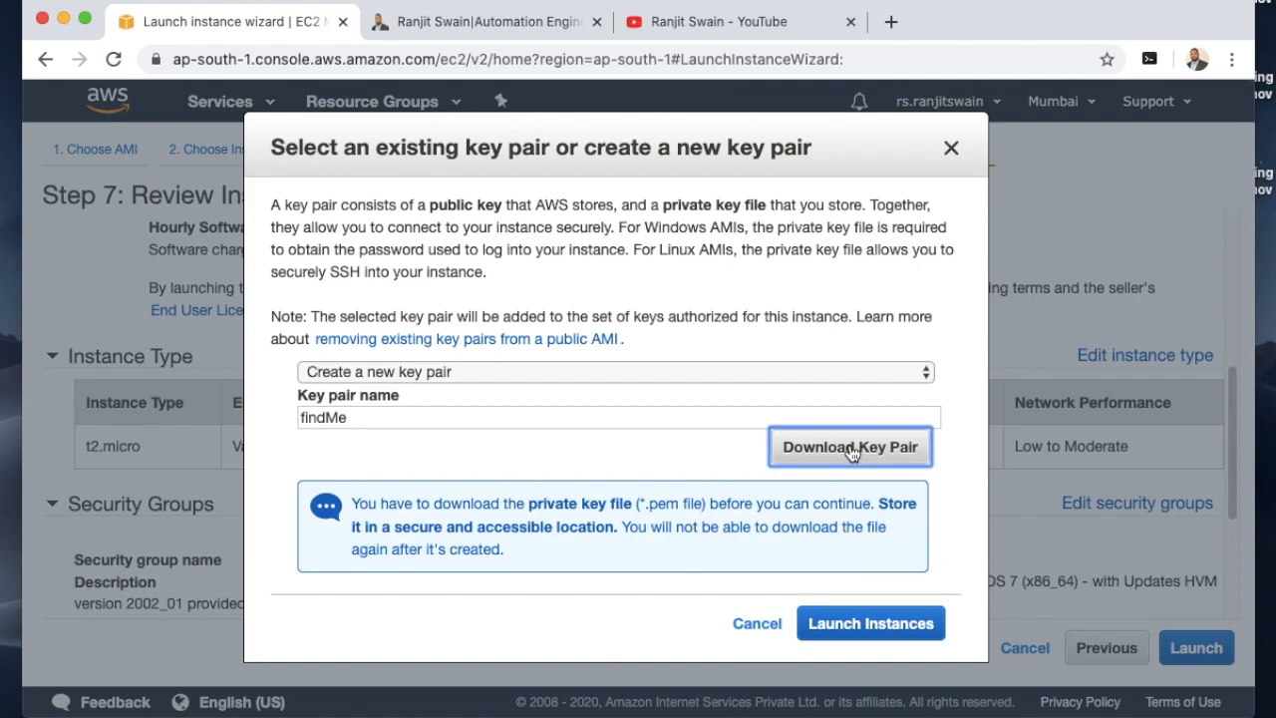
Launch the instance and view LinuxMachine in the instances list with its details pane enlarged
left_click(867, 631)
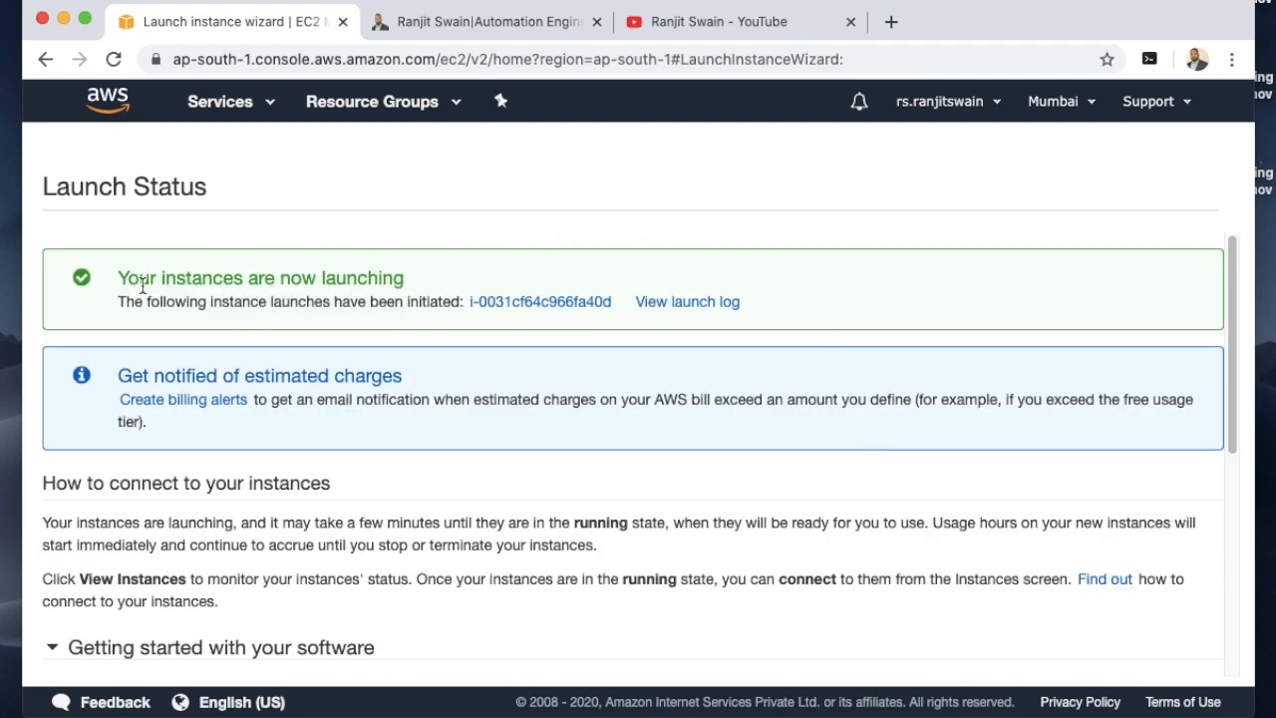
scroll(882, 293, "down", 5)
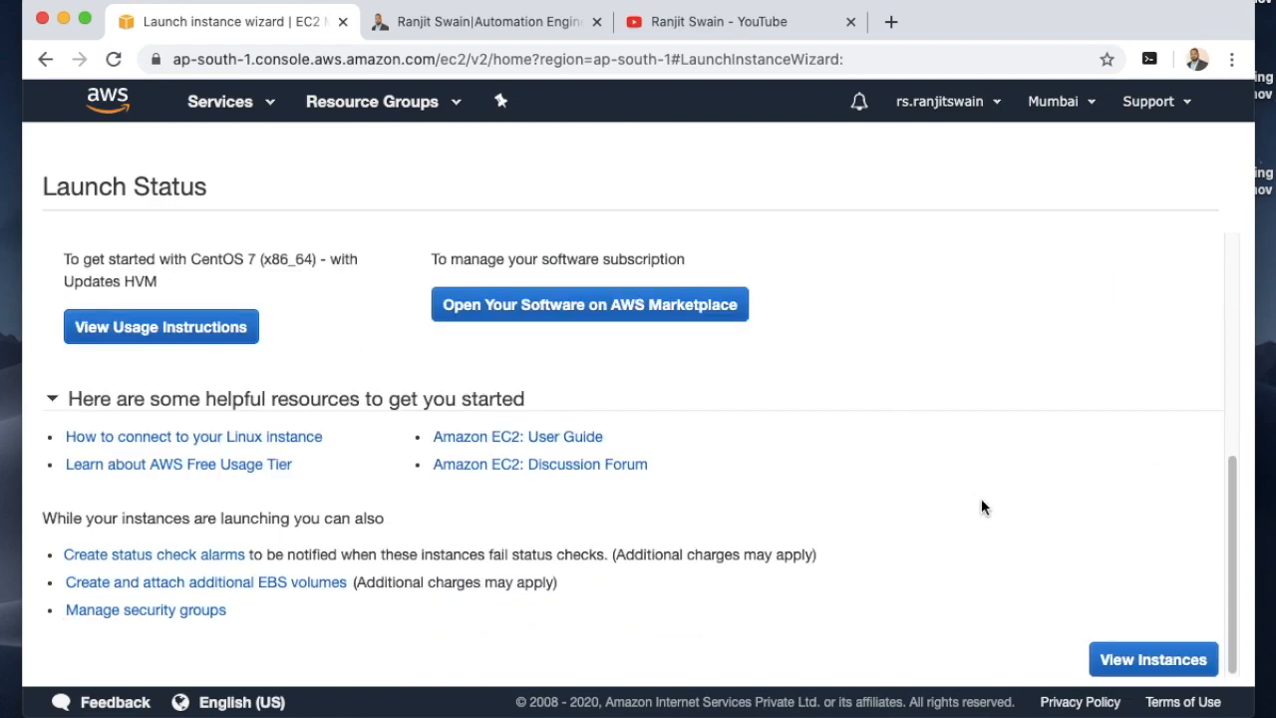
left_click(1161, 660)
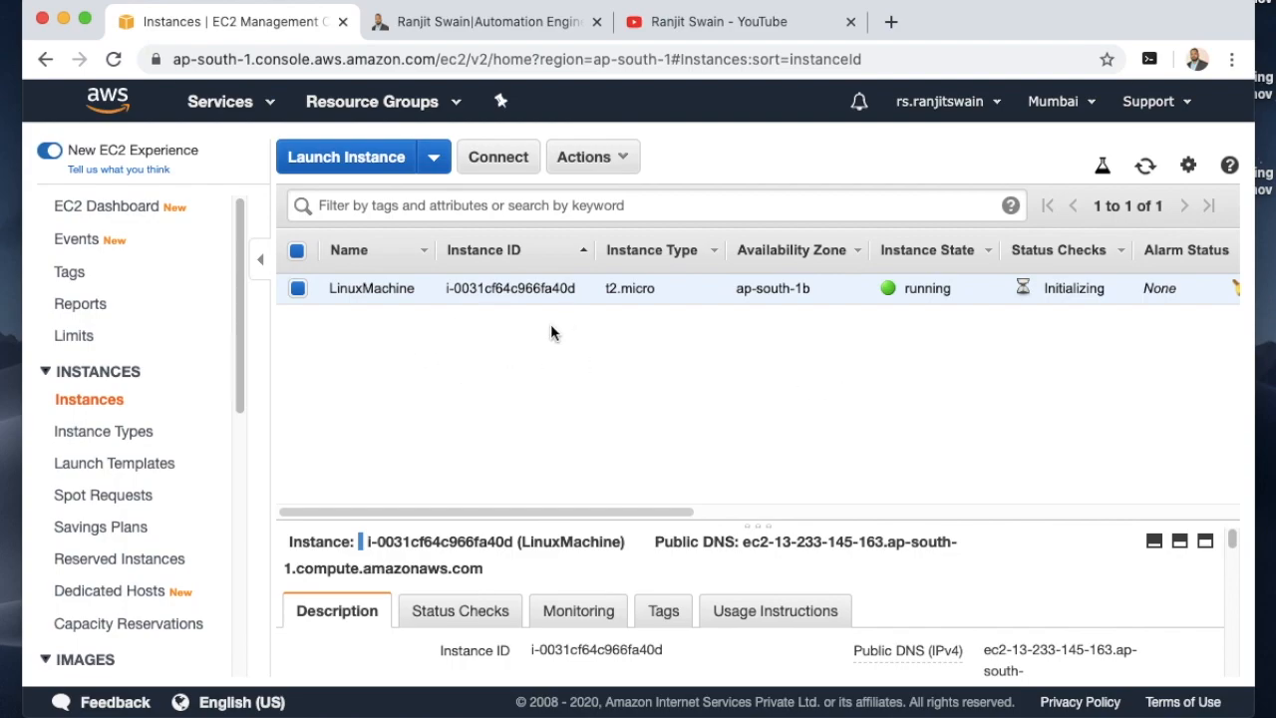
mouse_move(333, 288)
left_click_drag(601, 511, 488, 465)
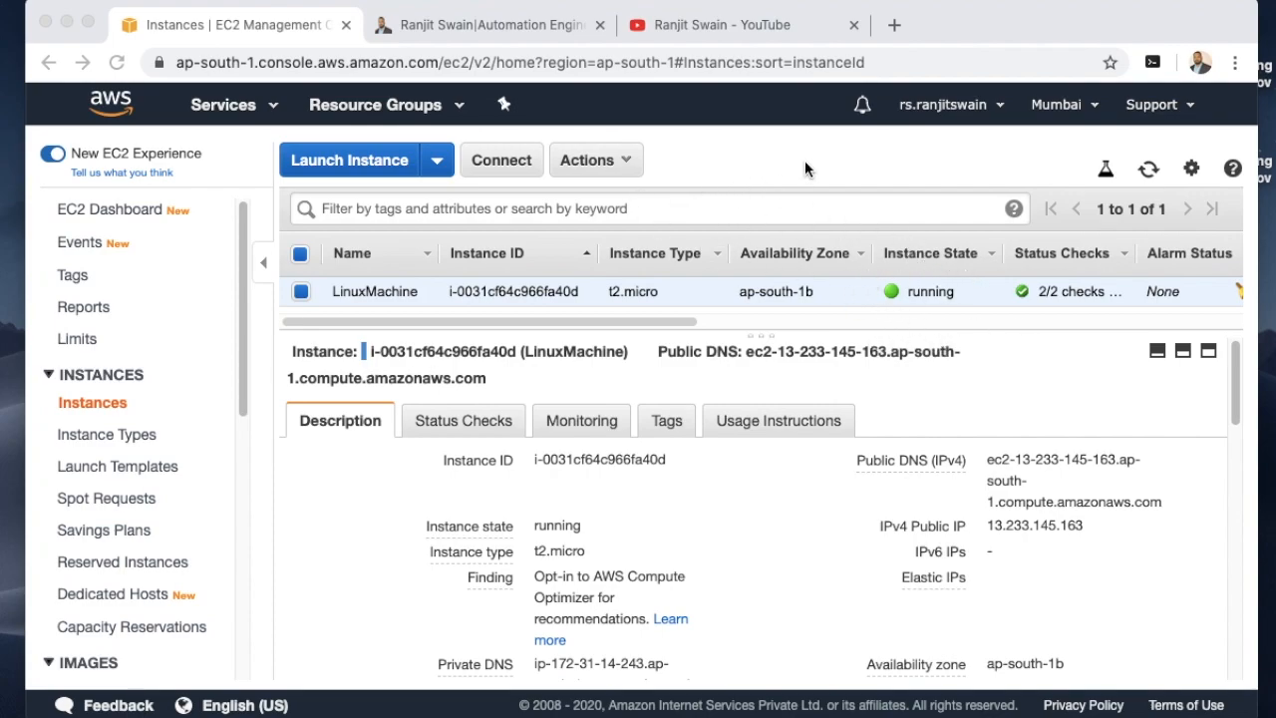
Look through the actions available for the LinuxMachine instance, including the instance state and instance settings options
left_click(625, 160)
left_click(630, 164)
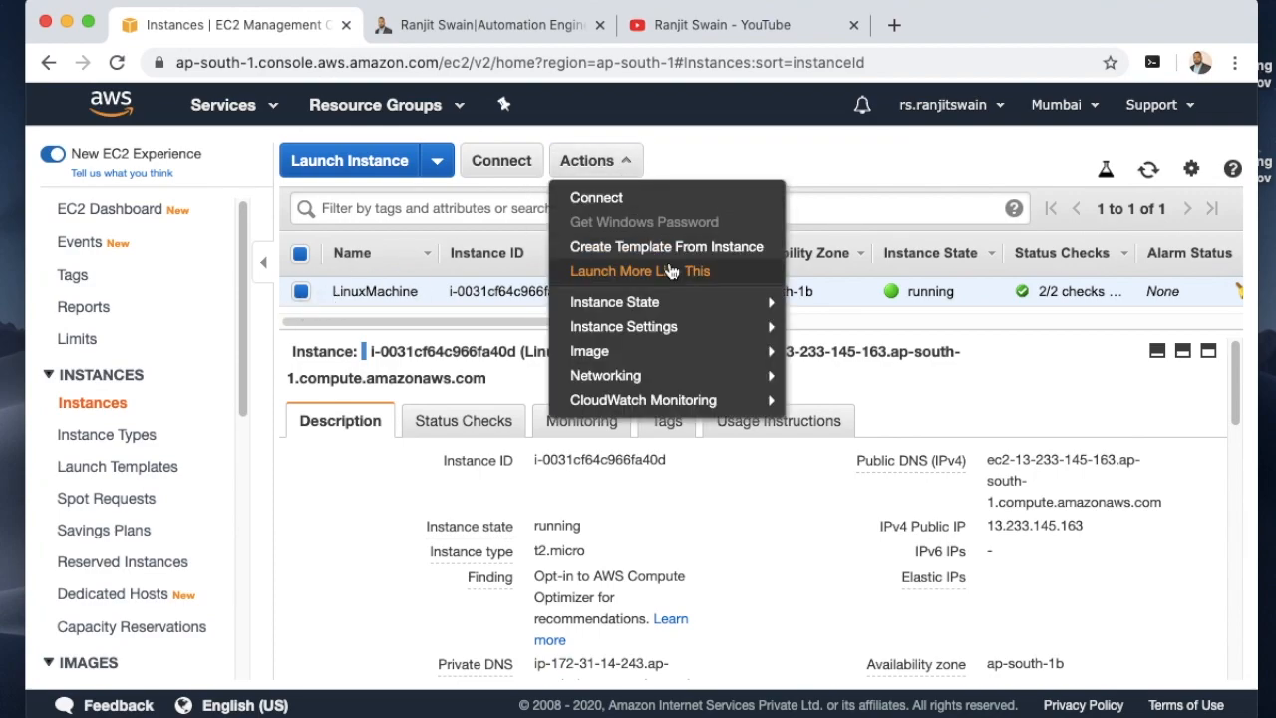
mouse_move(666, 304)
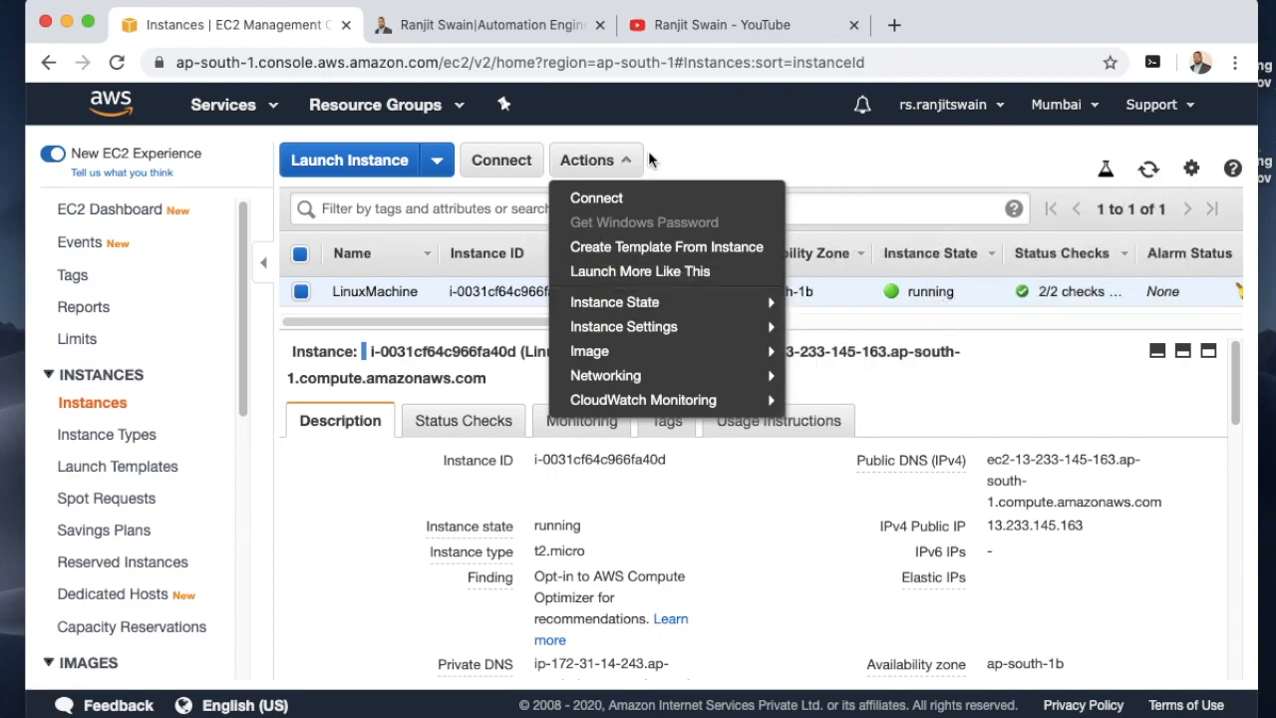
left_click(610, 161)
left_click(631, 162)
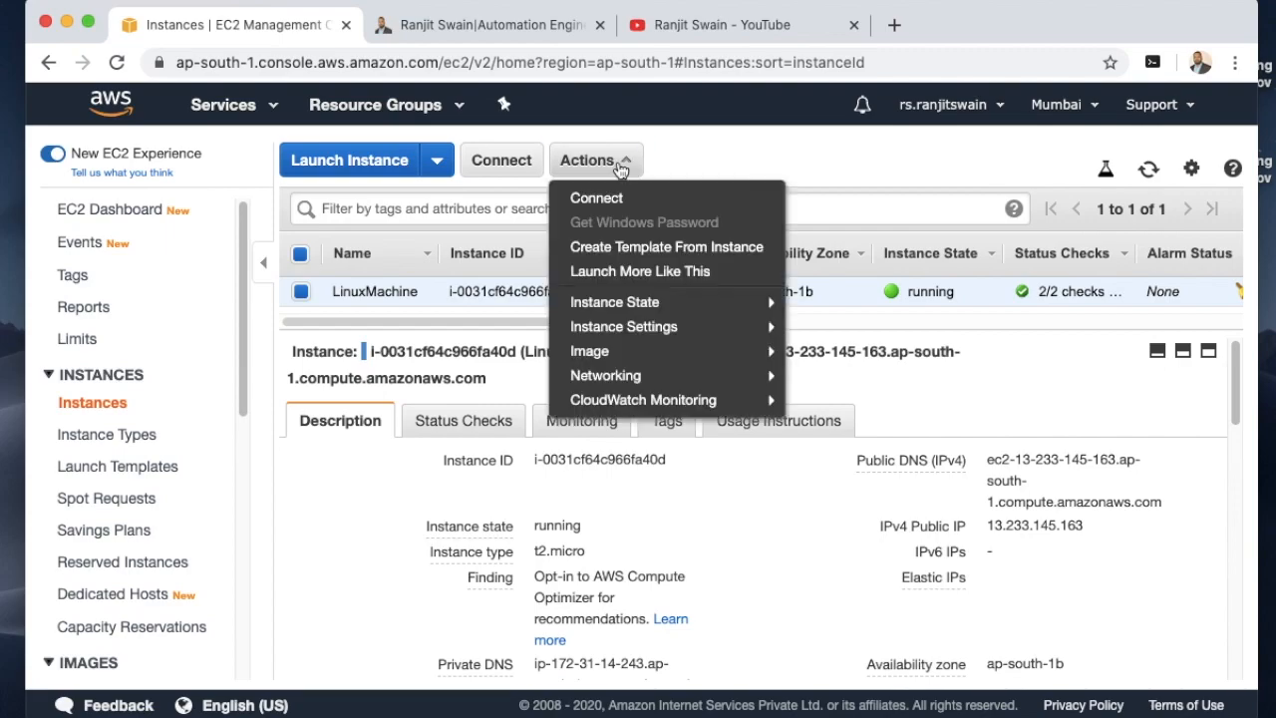
mouse_move(658, 333)
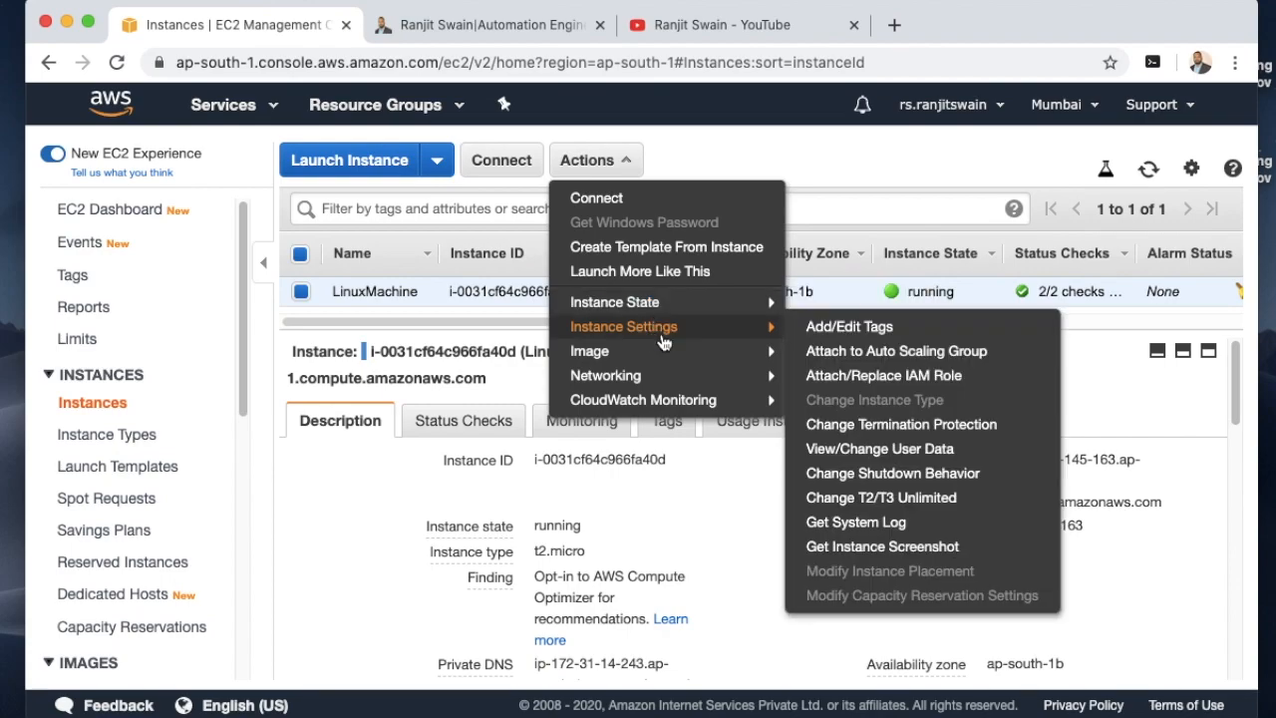